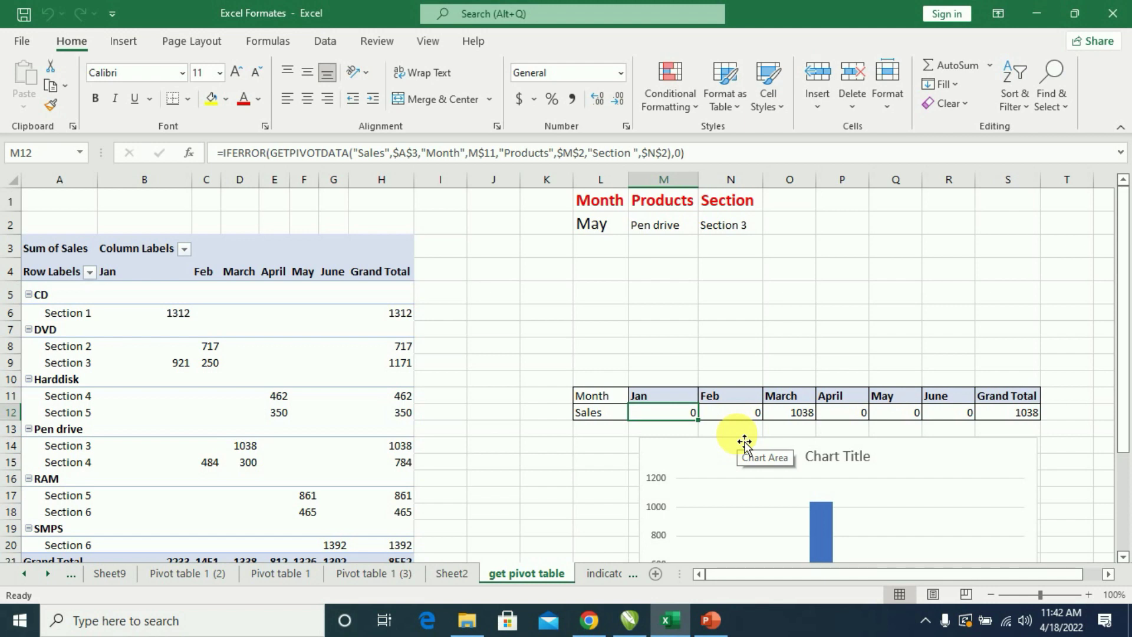
- Drag the Sales column chart (one 1038 March bar) directly under the Month/Sales row
scroll(737, 439, "down", 1)
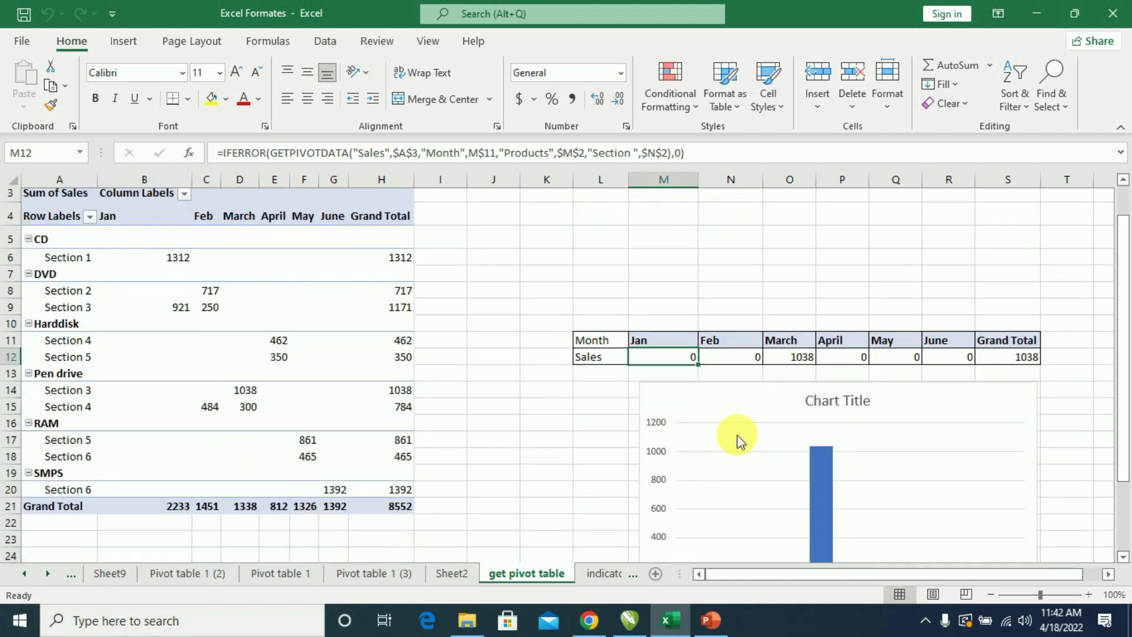
left_click(122, 262)
left_click(242, 313)
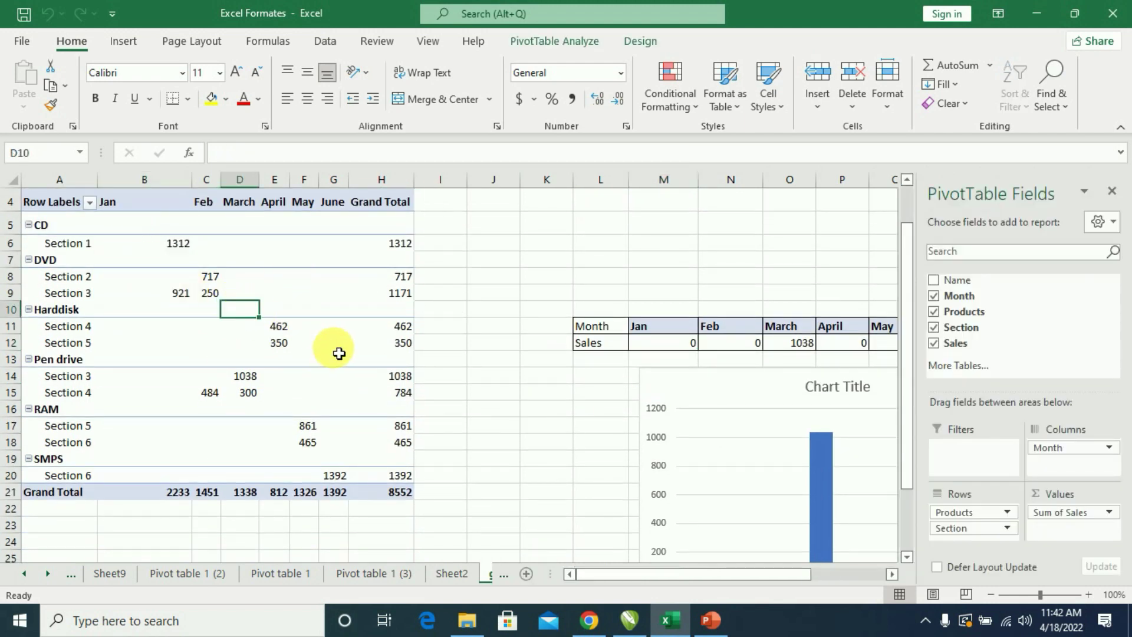
left_click(333, 343)
left_click(790, 389)
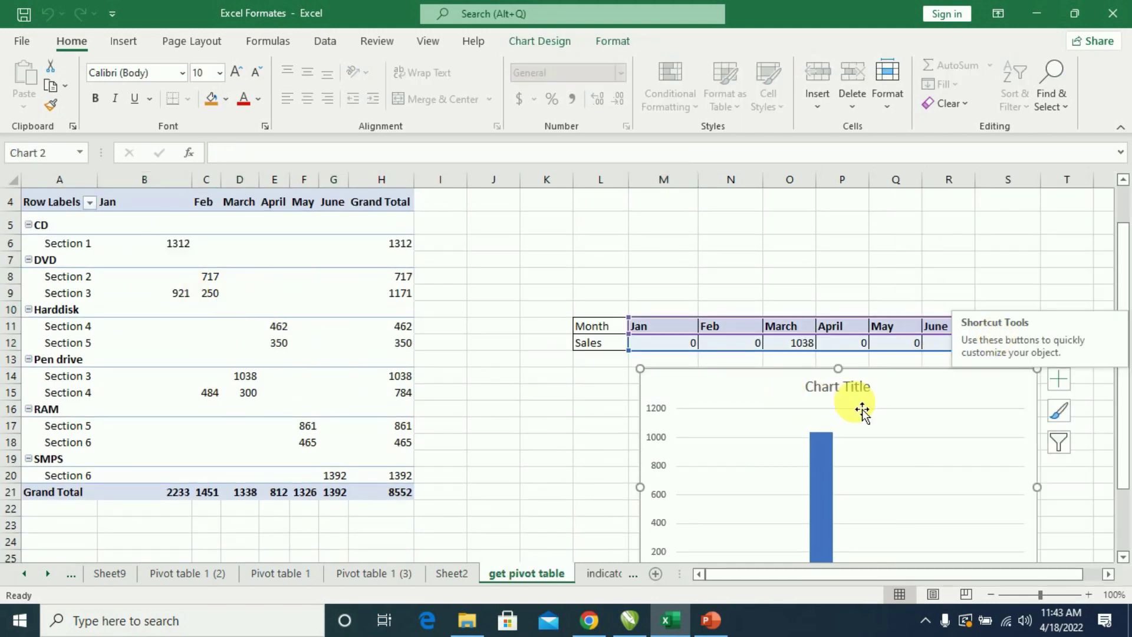
scroll(859, 366, "up", 1)
mouse_move(710, 455)
left_mouse_down()
mouse_move(451, 305)
mouse_move(623, 308)
mouse_move(665, 404)
mouse_move(710, 458)
mouse_move(698, 453)
left_mouse_up()
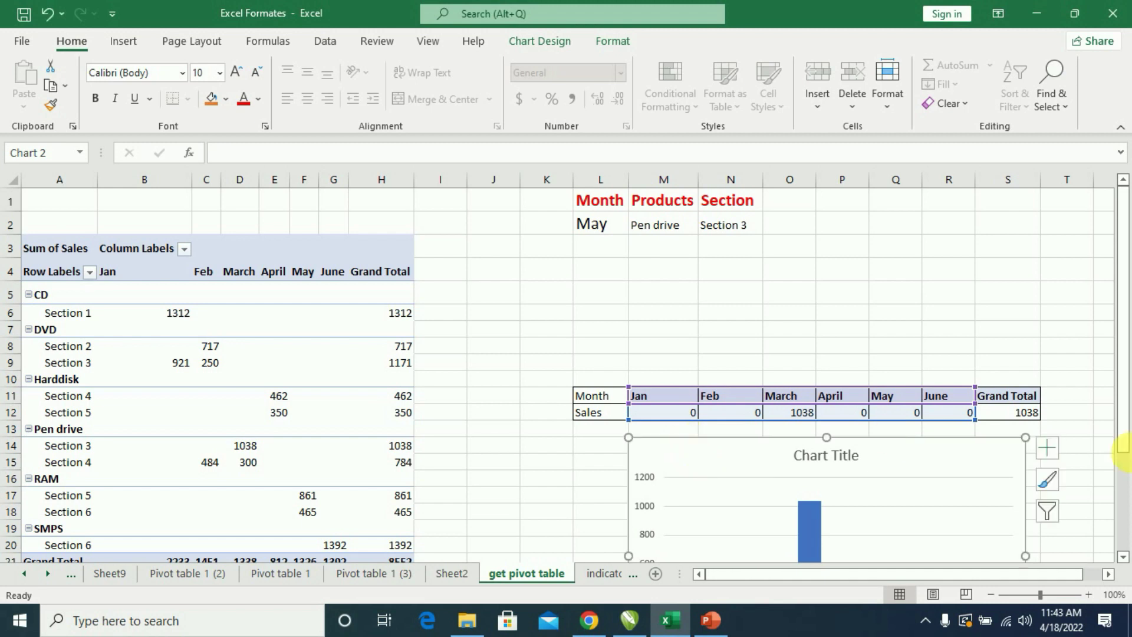
scroll(834, 497, "down", 2)
scroll(850, 489, "up", 2)
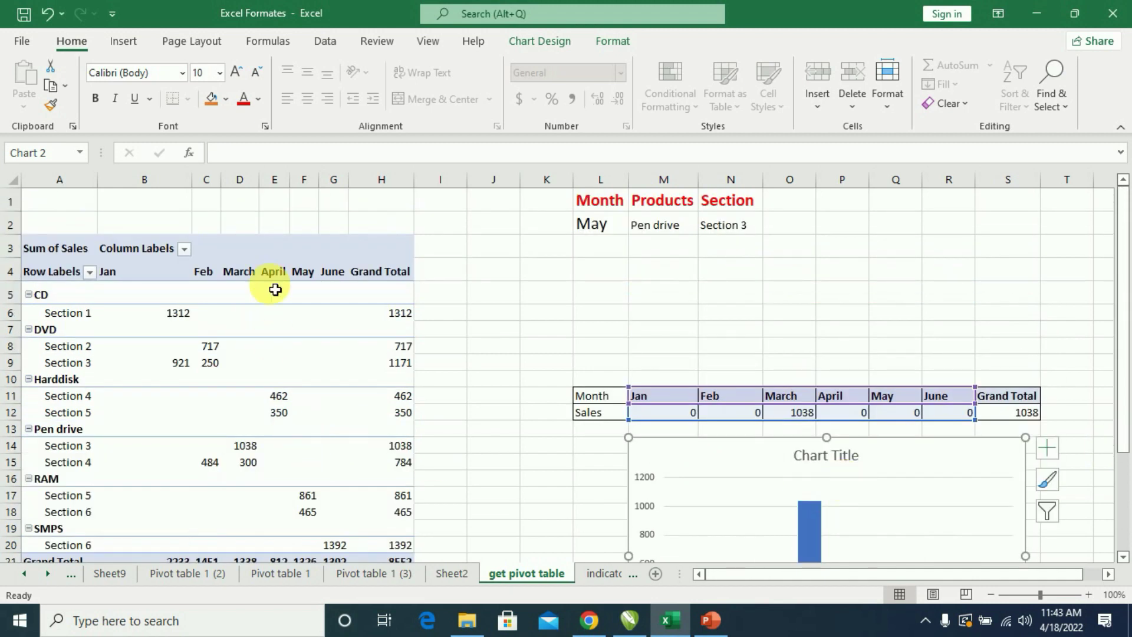
- Choose Harddisk from the Products drop-down in M2
left_click(661, 228)
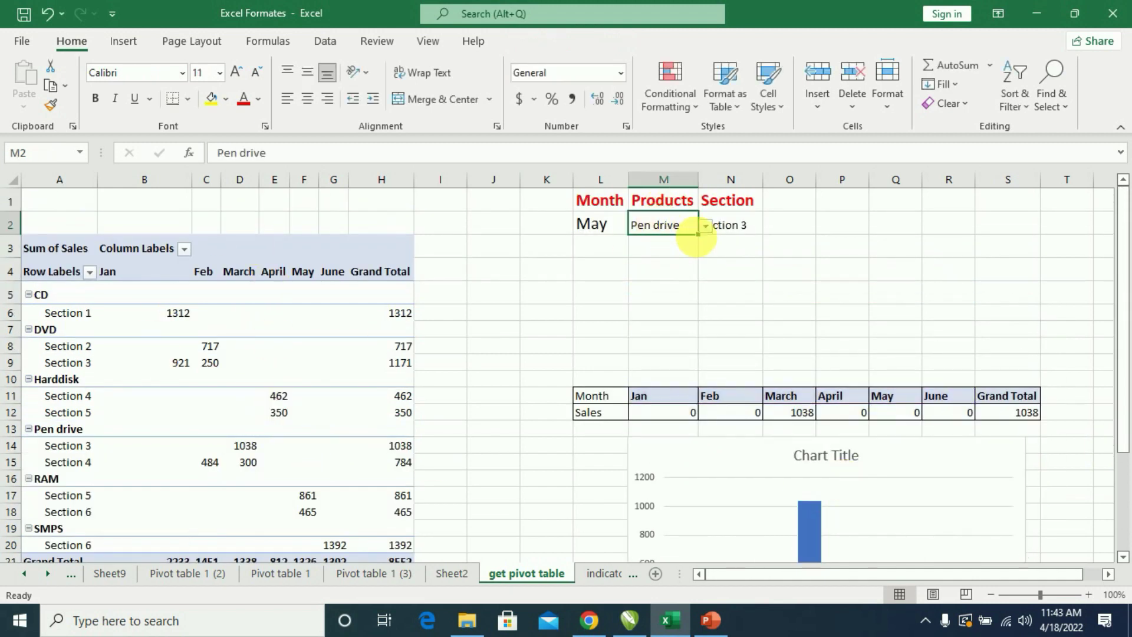
left_click(705, 228)
left_click(648, 261)
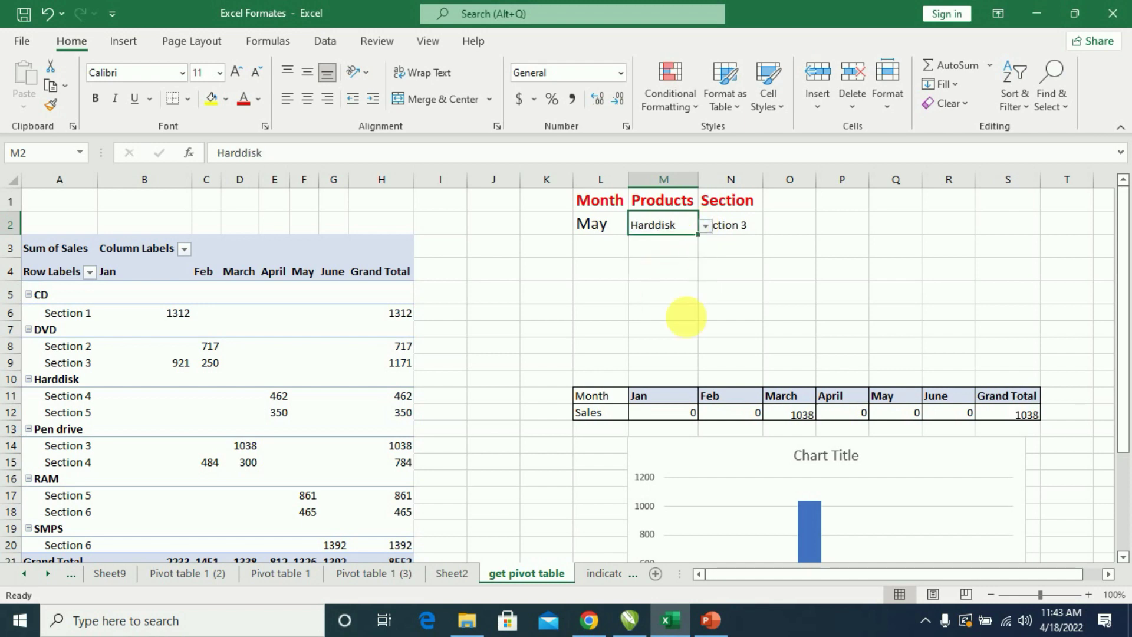
scroll(799, 485, "down", 2)
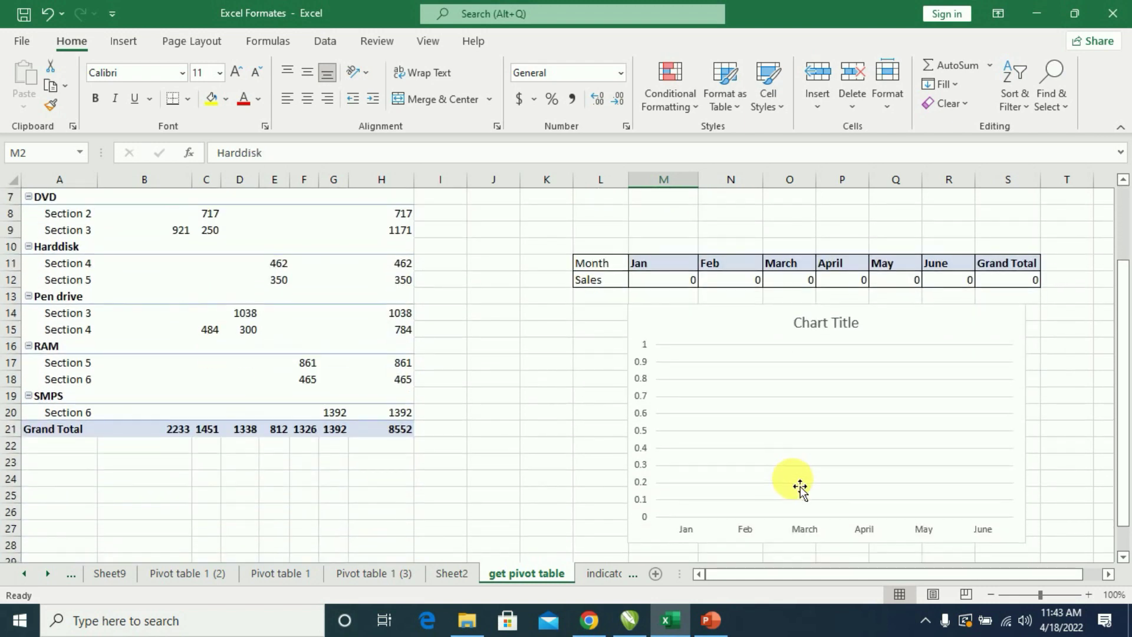
scroll(792, 478, "up", 2)
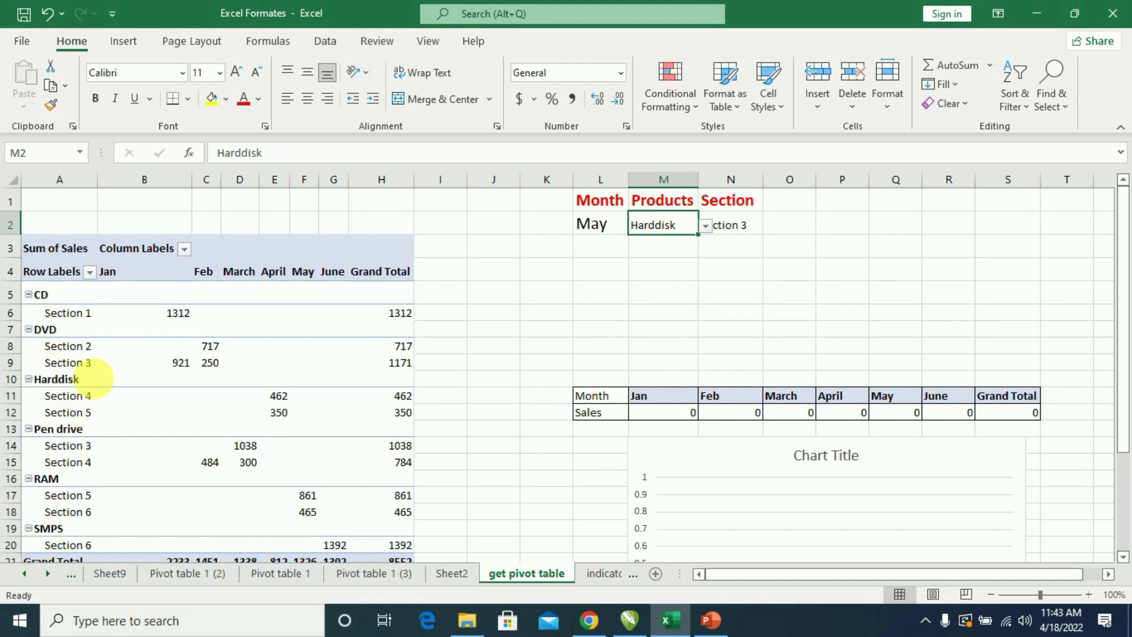
- Choose Section 4 in N2 so April Sales read 462, and move the chart beside the pivot
left_click(733, 229)
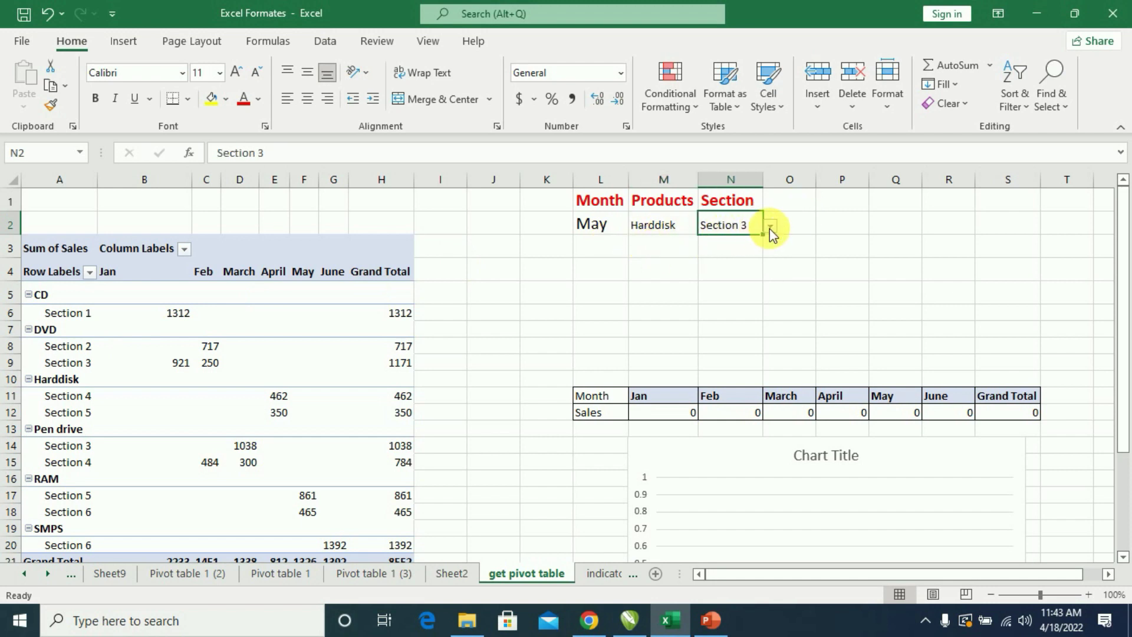
left_click(770, 229)
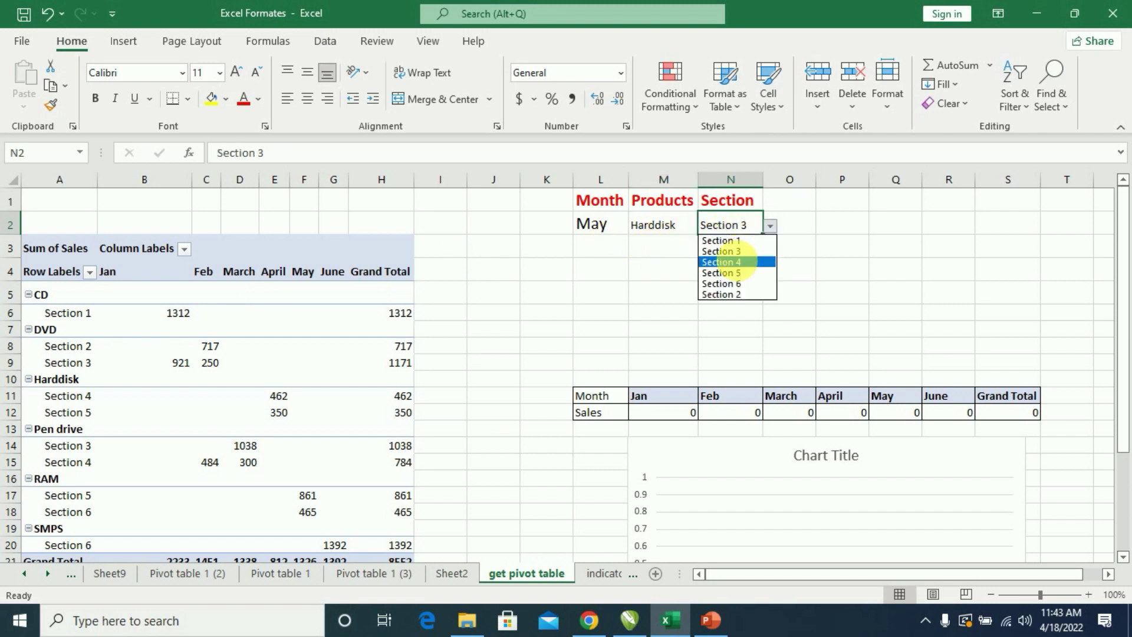
left_click(740, 272)
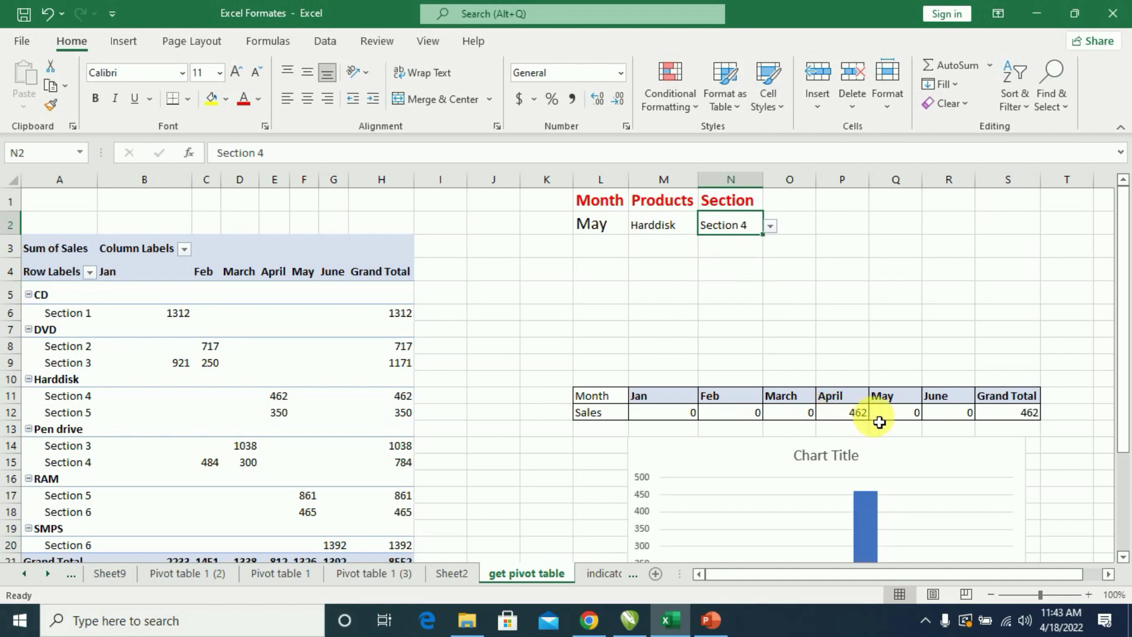
left_click_drag(788, 458, 809, 331)
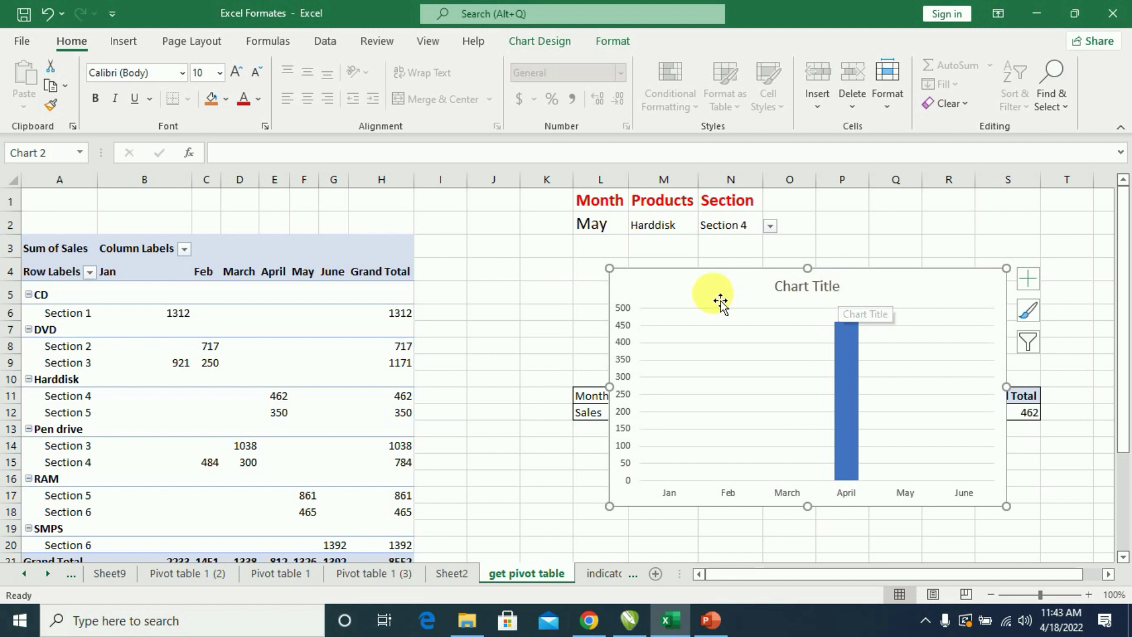
left_click_drag(719, 297, 483, 322)
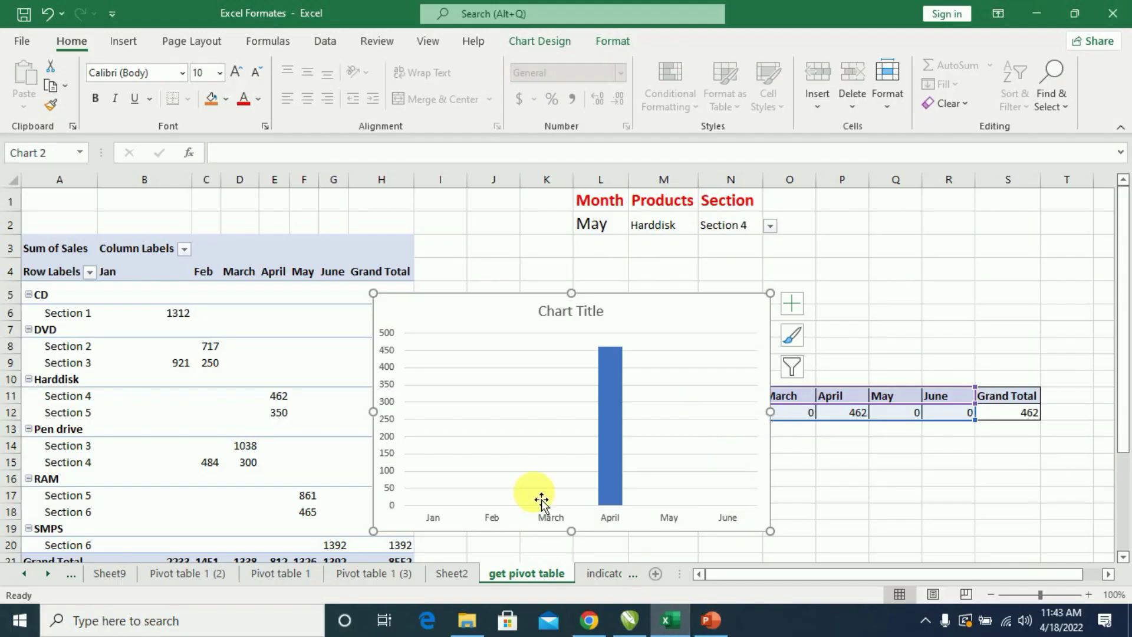
- Go to the Pivot table 1 (3) sheet and select a cell inside the sales data
left_click(444, 575)
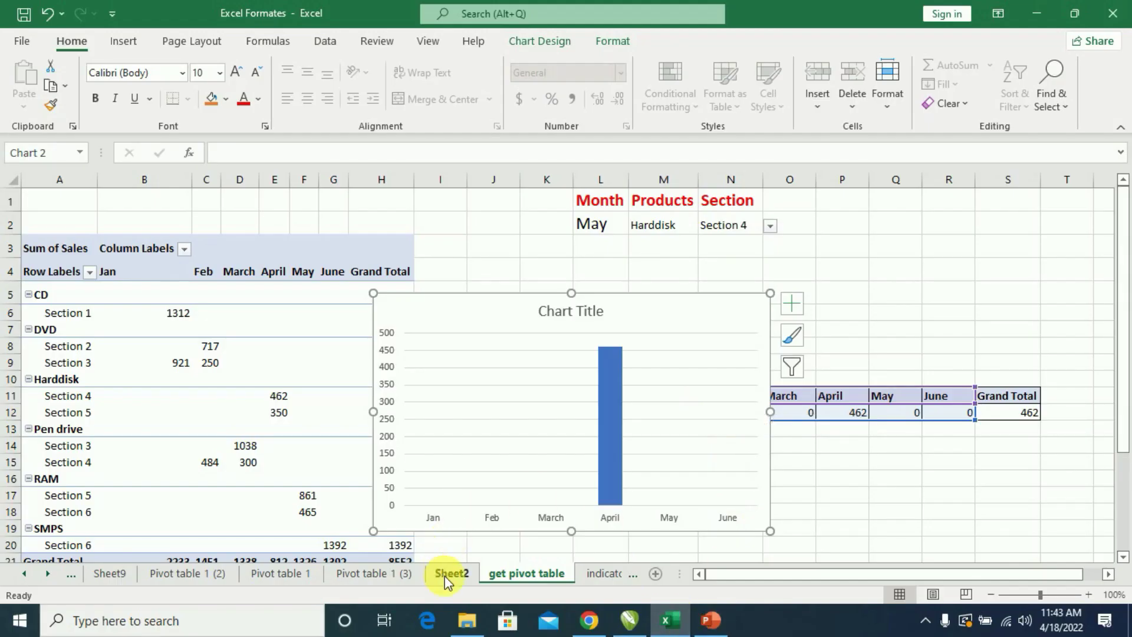
left_click(380, 575)
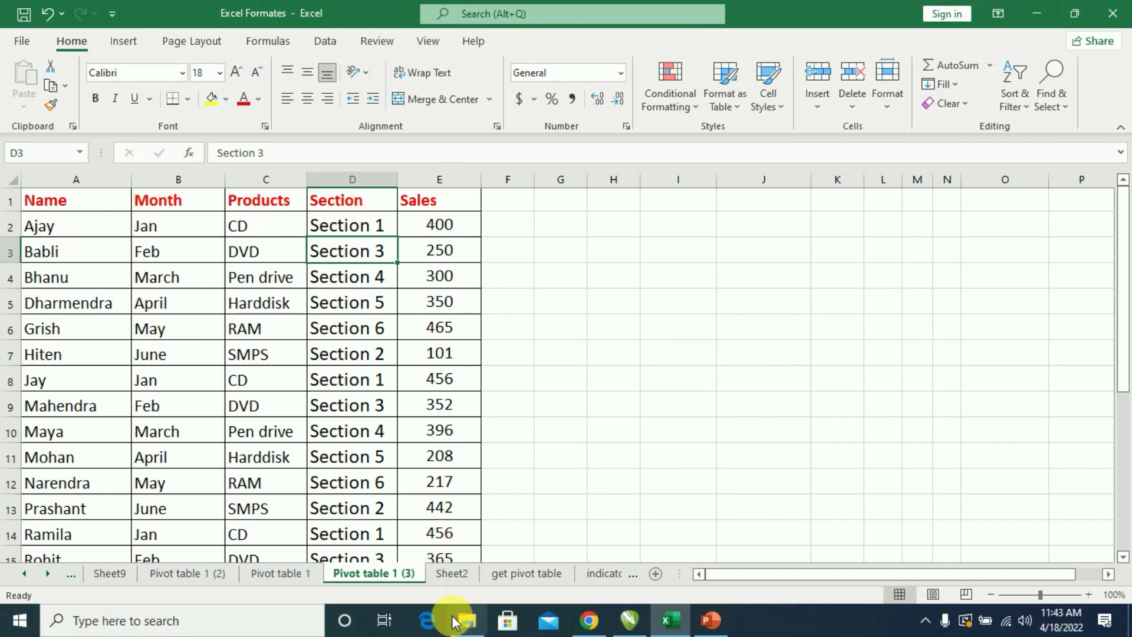
left_click(454, 574)
left_click(373, 575)
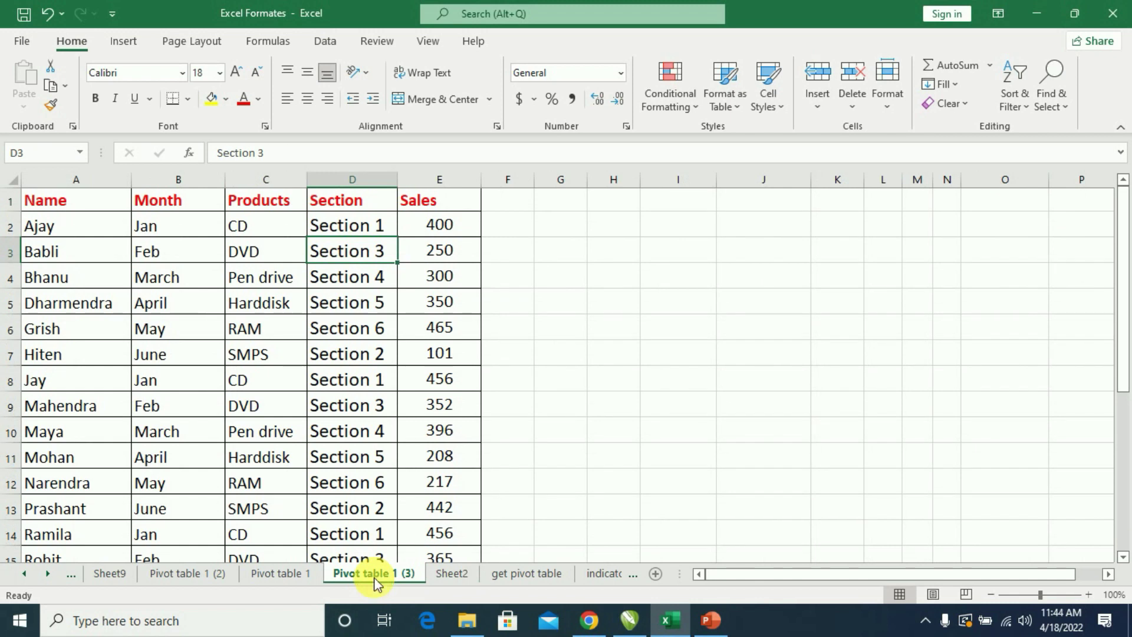
left_click(248, 250)
left_click(143, 211)
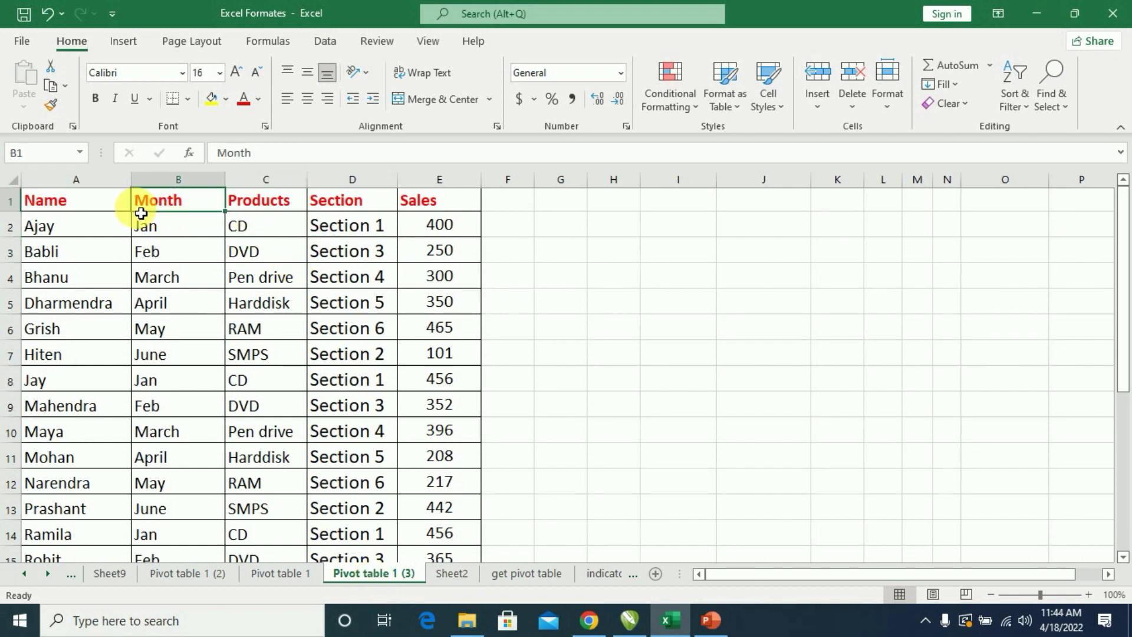
left_click(212, 254)
left_click(289, 253)
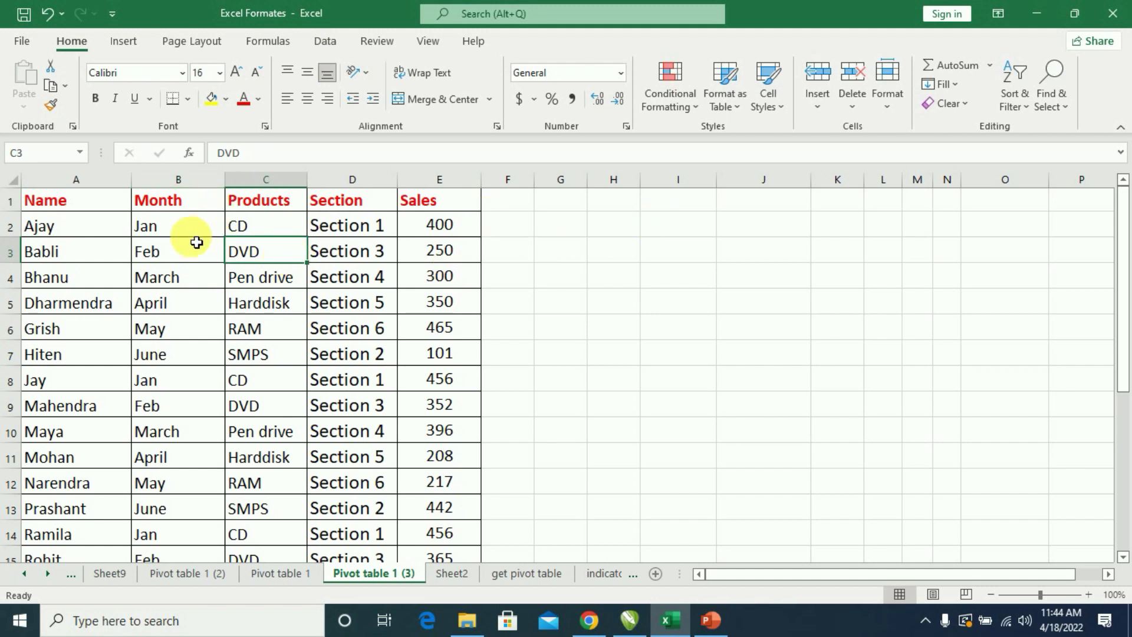
- Insert a PivotTable from the A1:E21 range onto a new worksheet
left_click(113, 45)
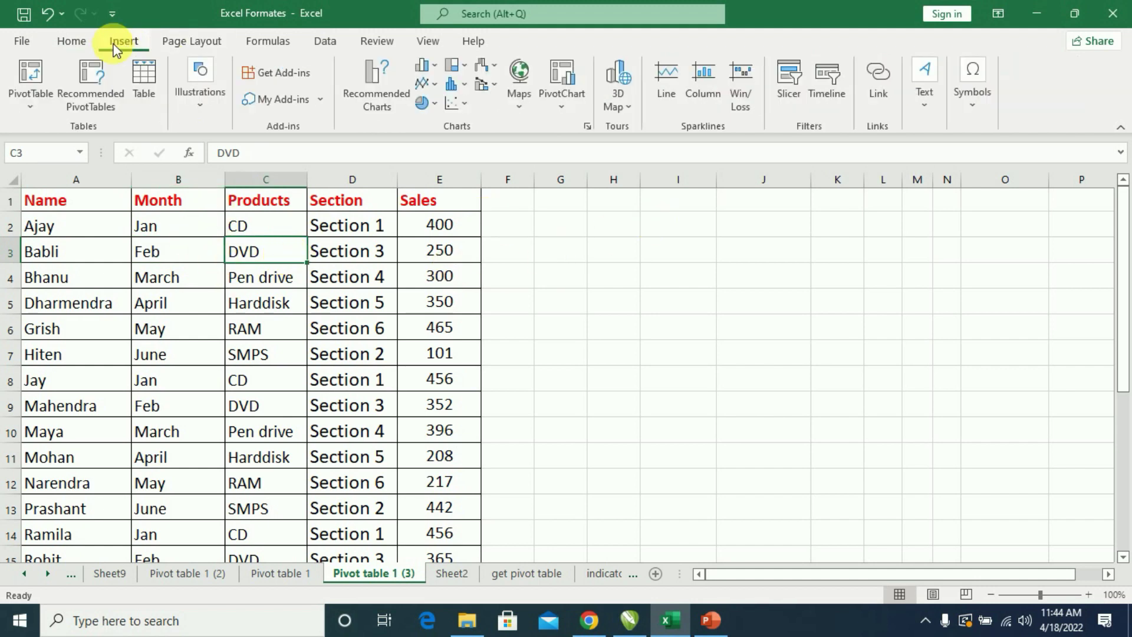
left_click(38, 104)
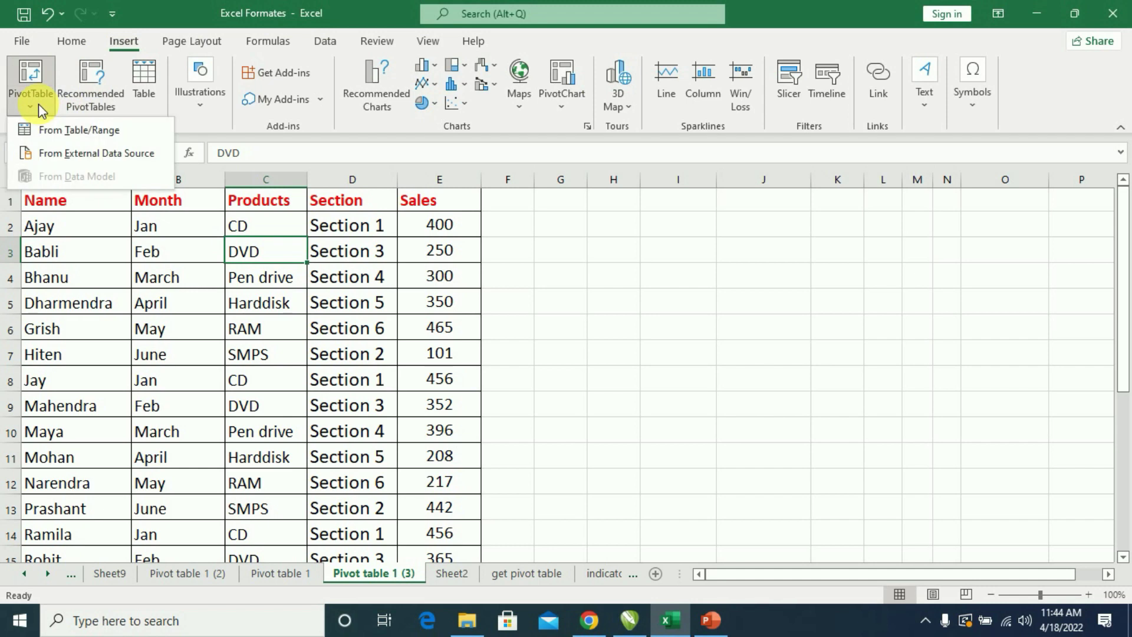
left_click(65, 133)
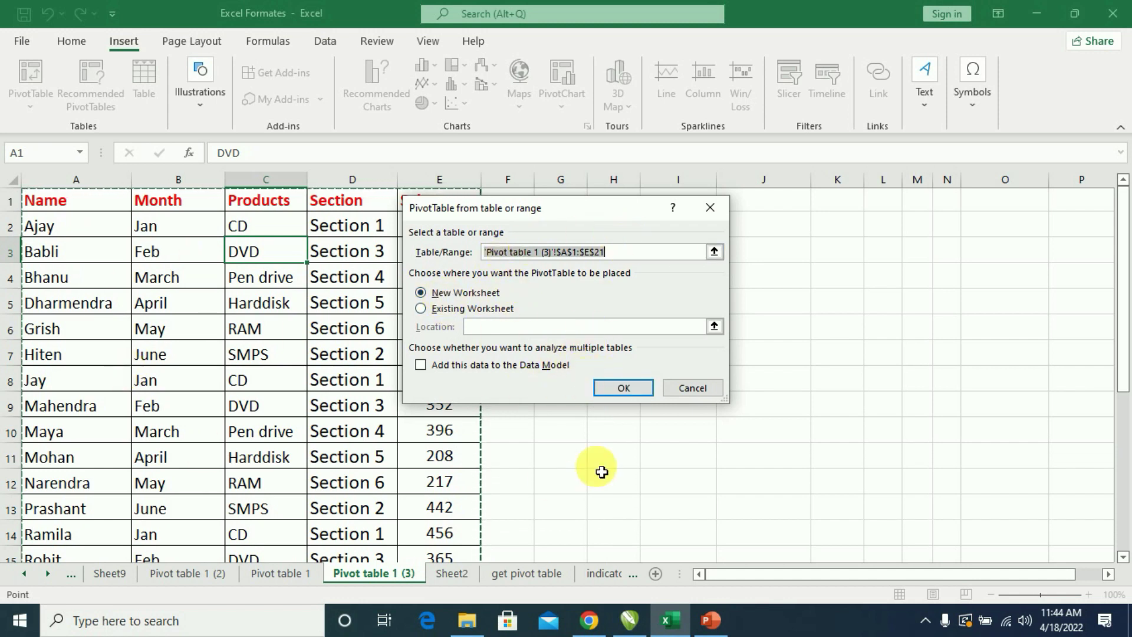
left_click(622, 389)
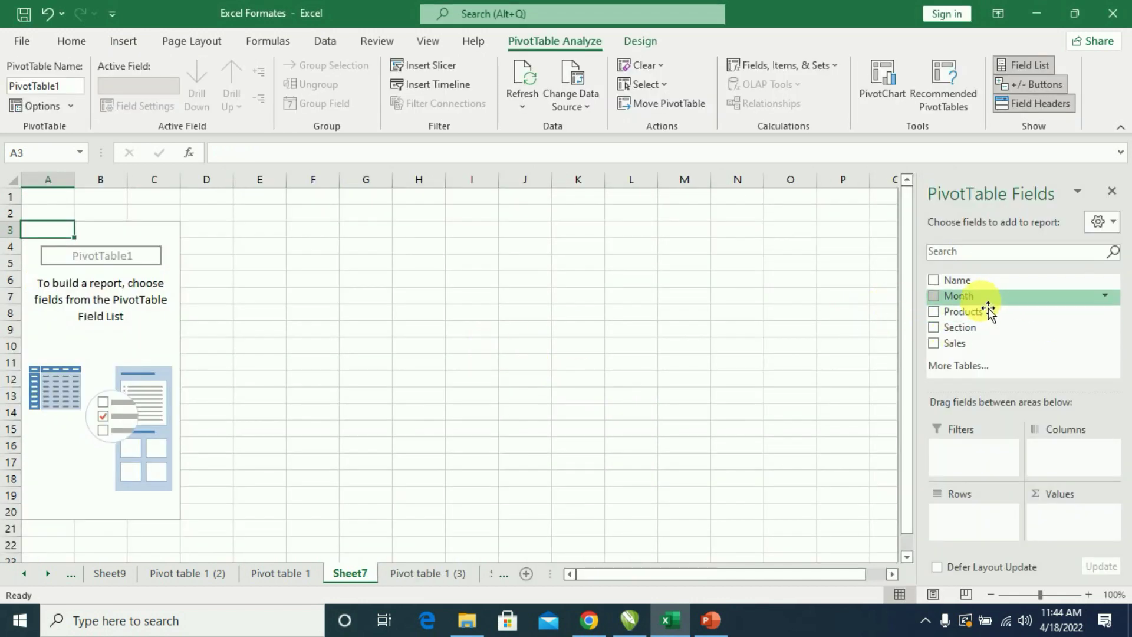
- Place Month in Columns, Products then Section in Rows, and Sum of Sales in Values
left_click_drag(988, 298, 1056, 465)
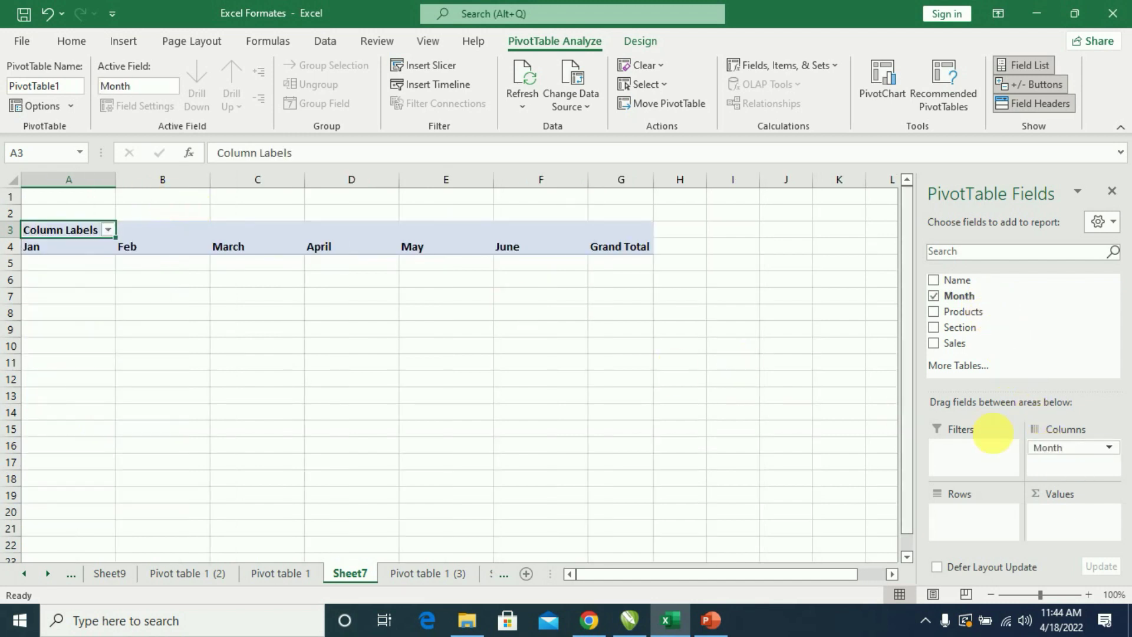
mouse_move(963, 311)
left_mouse_down()
mouse_move(980, 526)
mouse_move(960, 518)
left_mouse_up()
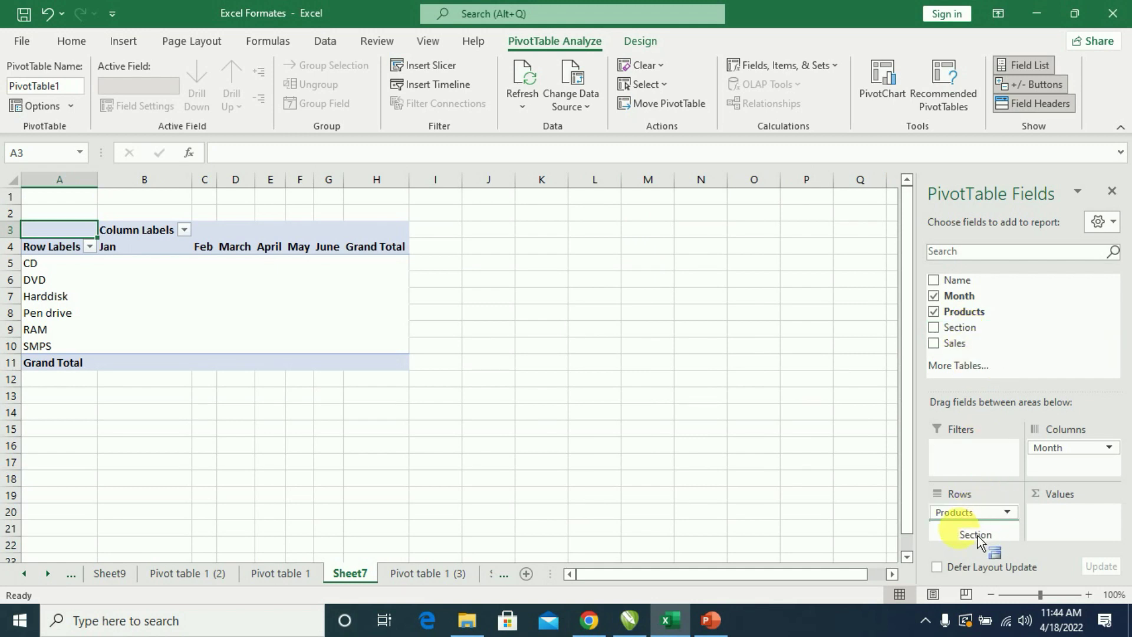
left_click_drag(971, 338, 979, 534)
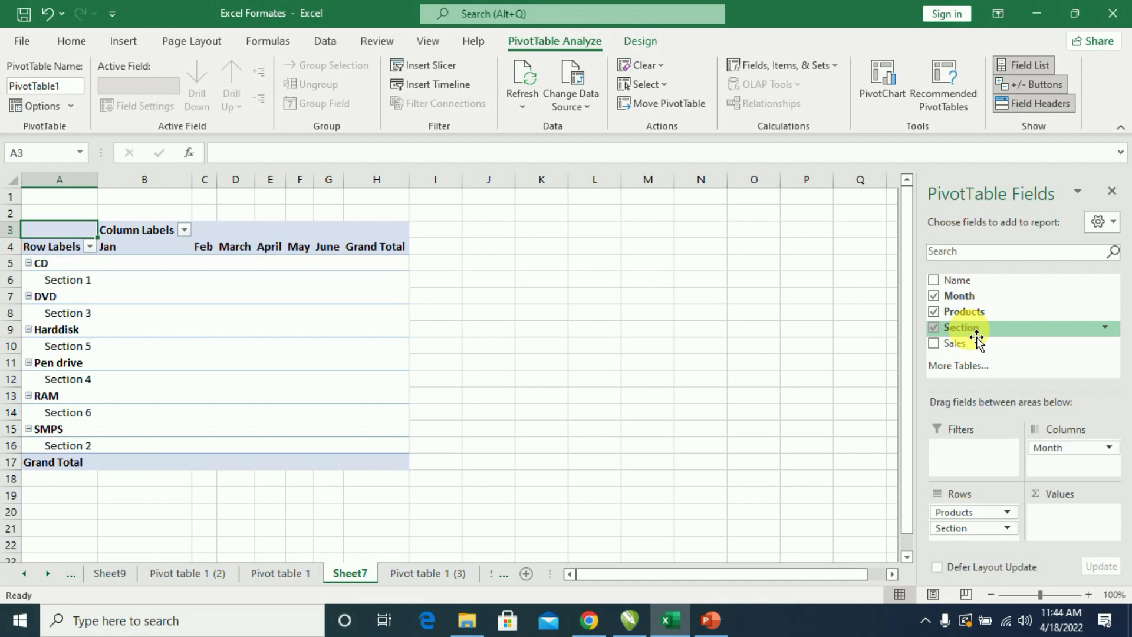
left_click_drag(965, 352, 1058, 519)
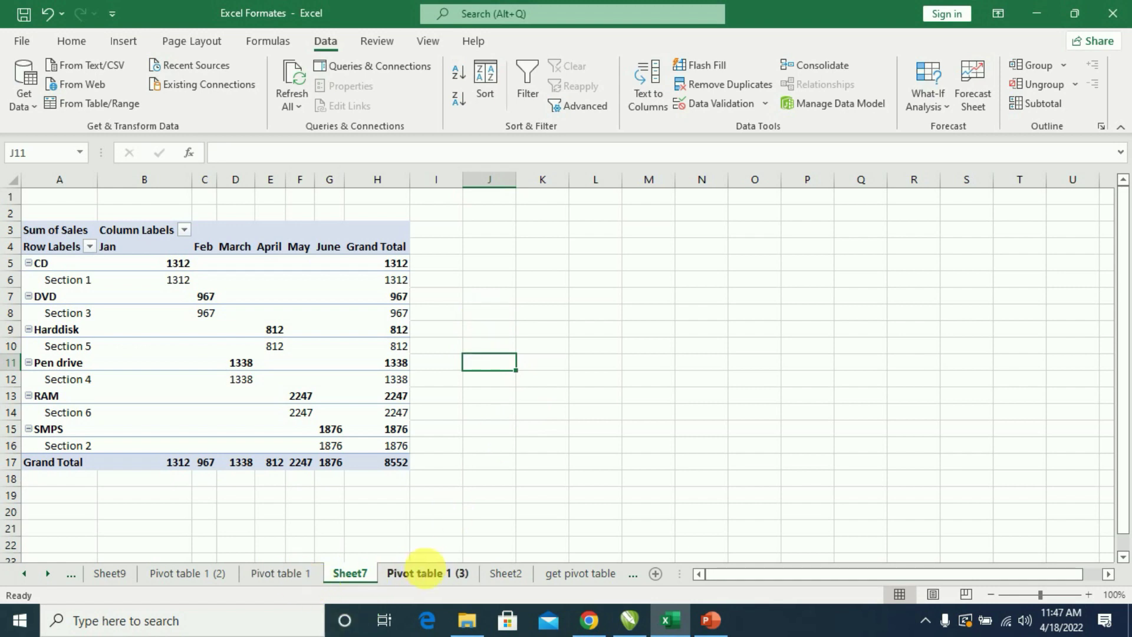
- On the Pivot table 1 (3) sheet, select the Month values B2:B21
left_click(426, 574)
scroll(298, 303, "up", 1)
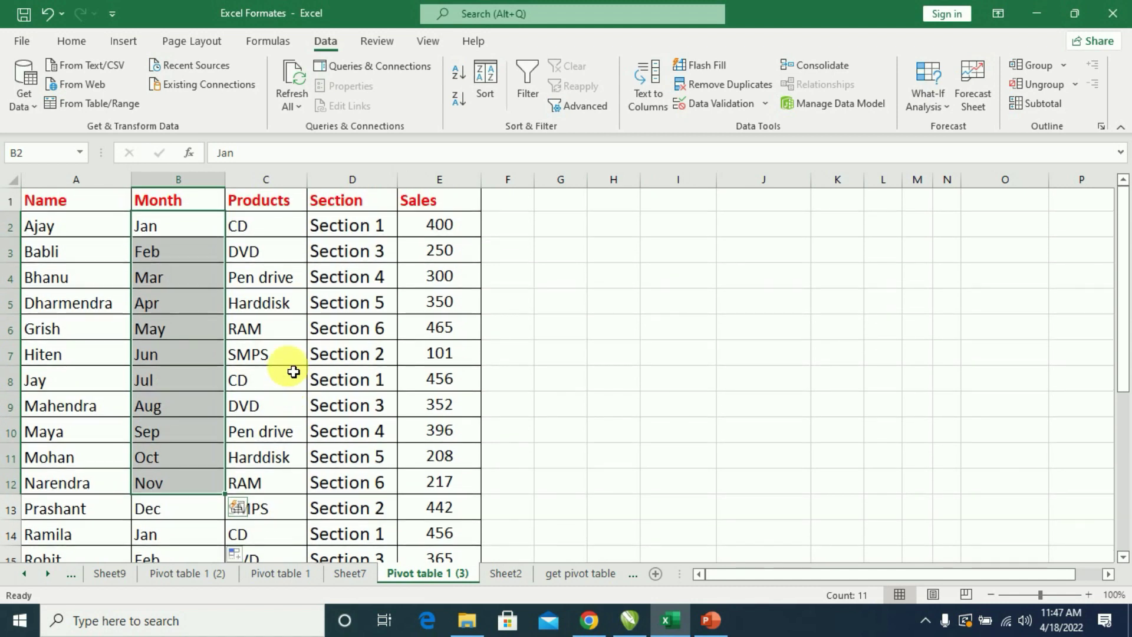
left_click(289, 377)
left_click(173, 224)
left_click(179, 282)
left_click(174, 480)
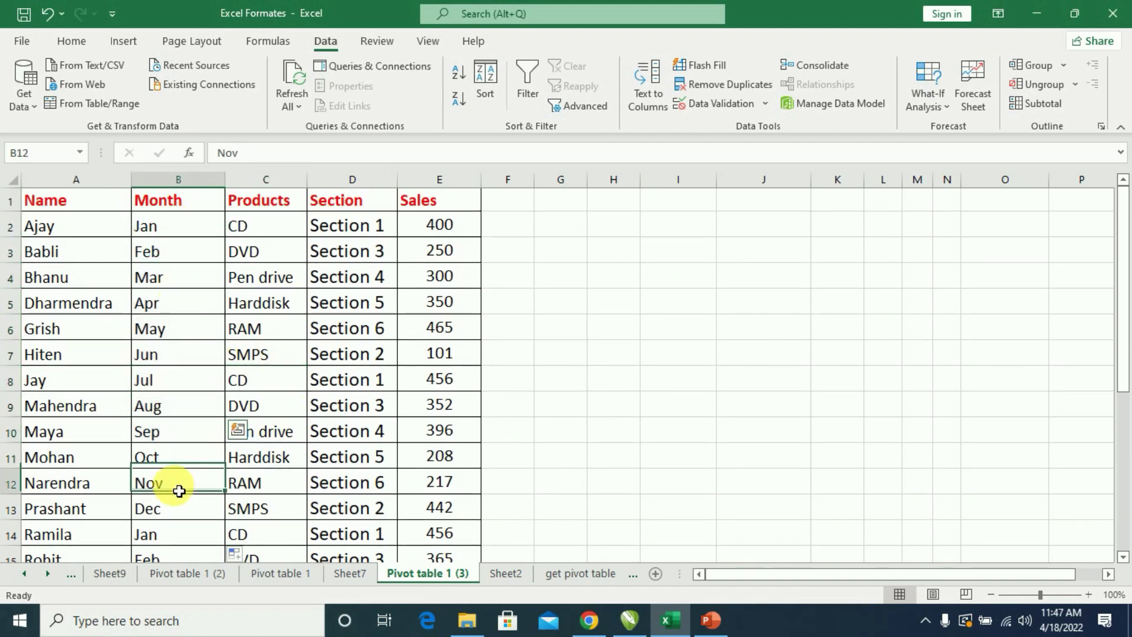
scroll(192, 518, "down", 3)
scroll(184, 290, "up", 3)
mouse_move(182, 224)
left_mouse_down()
mouse_move(194, 572)
mouse_move(189, 518)
left_mouse_up()
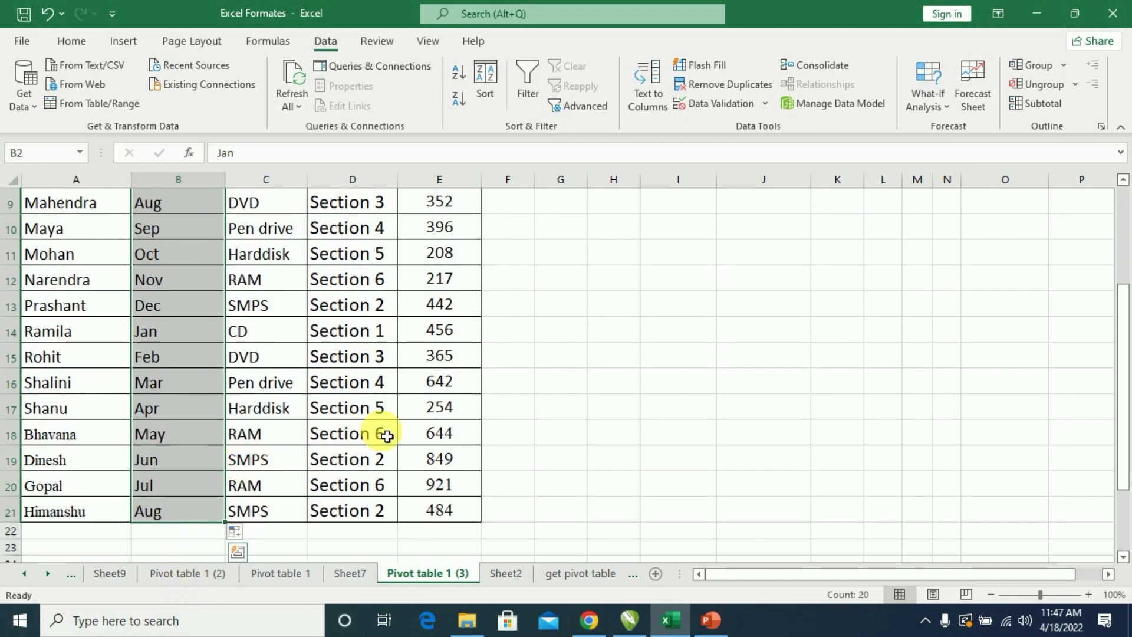
scroll(393, 429, "up", 3)
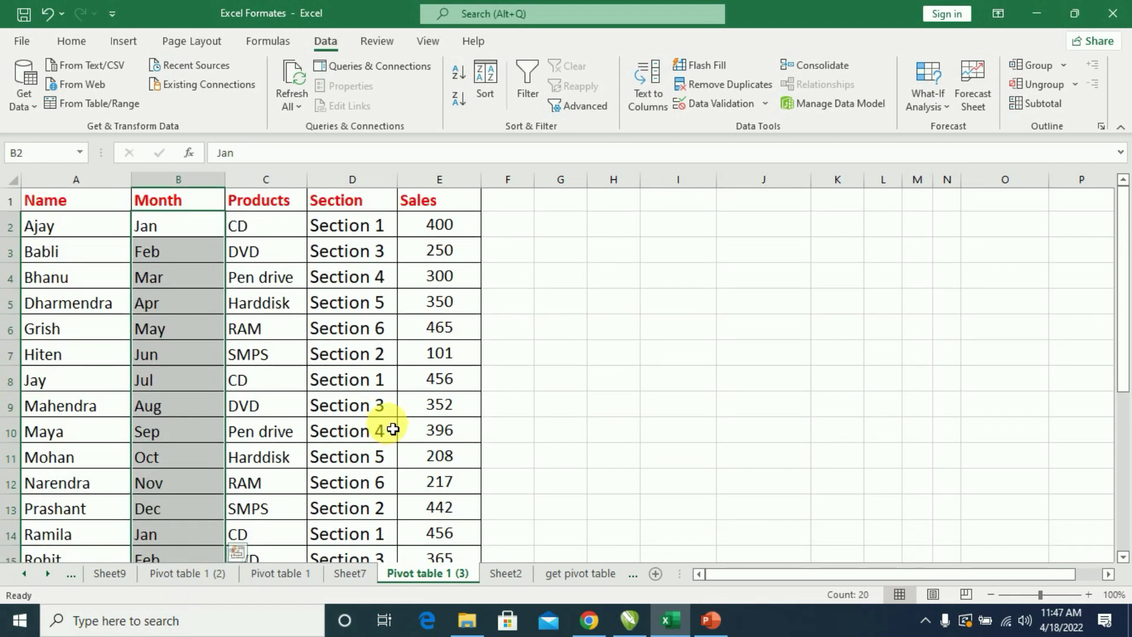
- Remove duplicates from the Month column only, continuing with the current selection
left_click(766, 87)
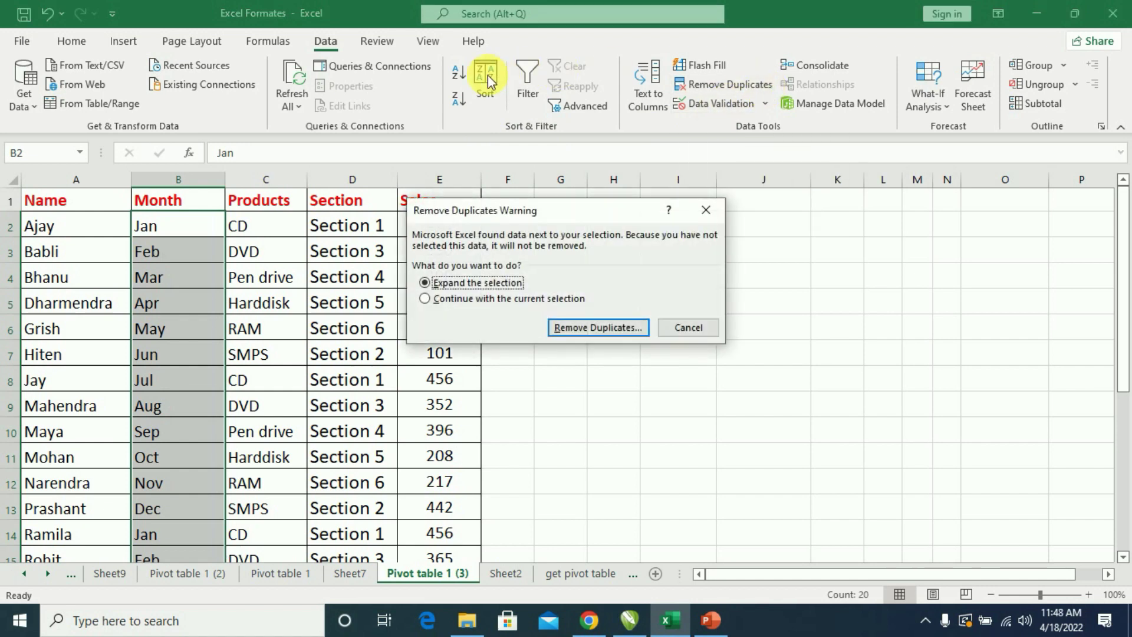
left_click(425, 301)
left_click(576, 328)
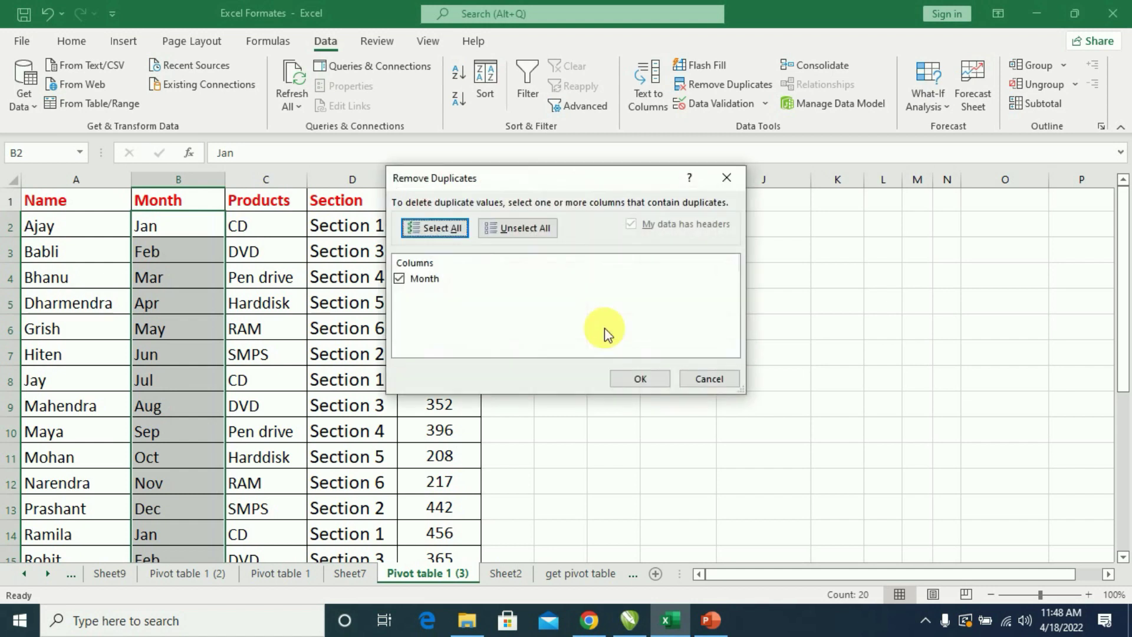
key("Return")
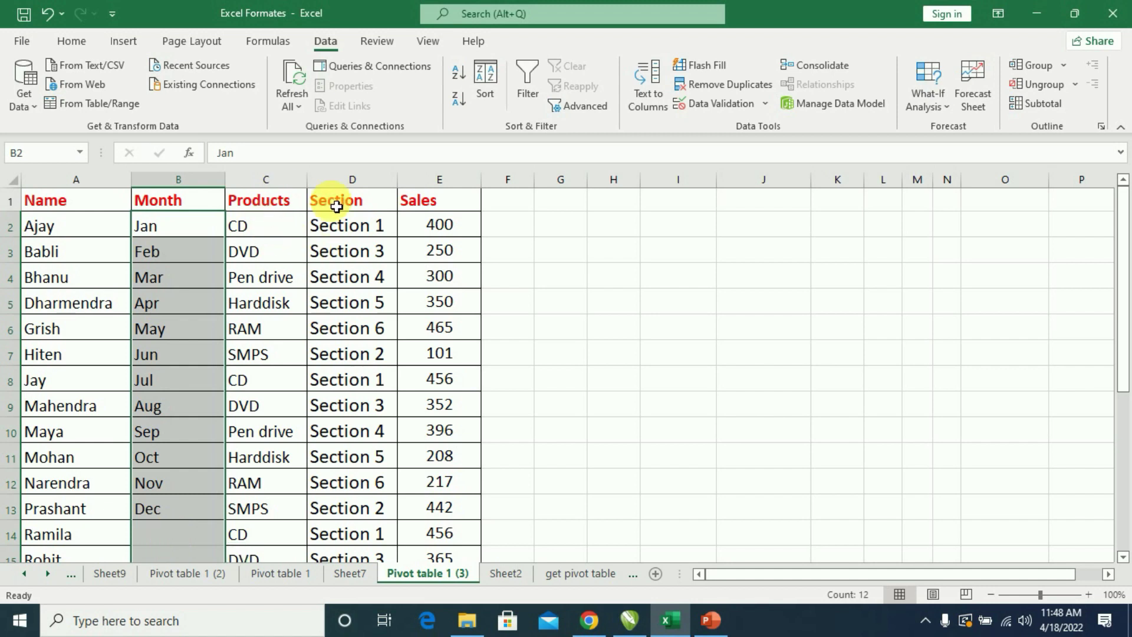
- Remove duplicate Products/Section pairs from C2:D21, leaving six unique entries
left_click_drag(271, 228, 384, 583)
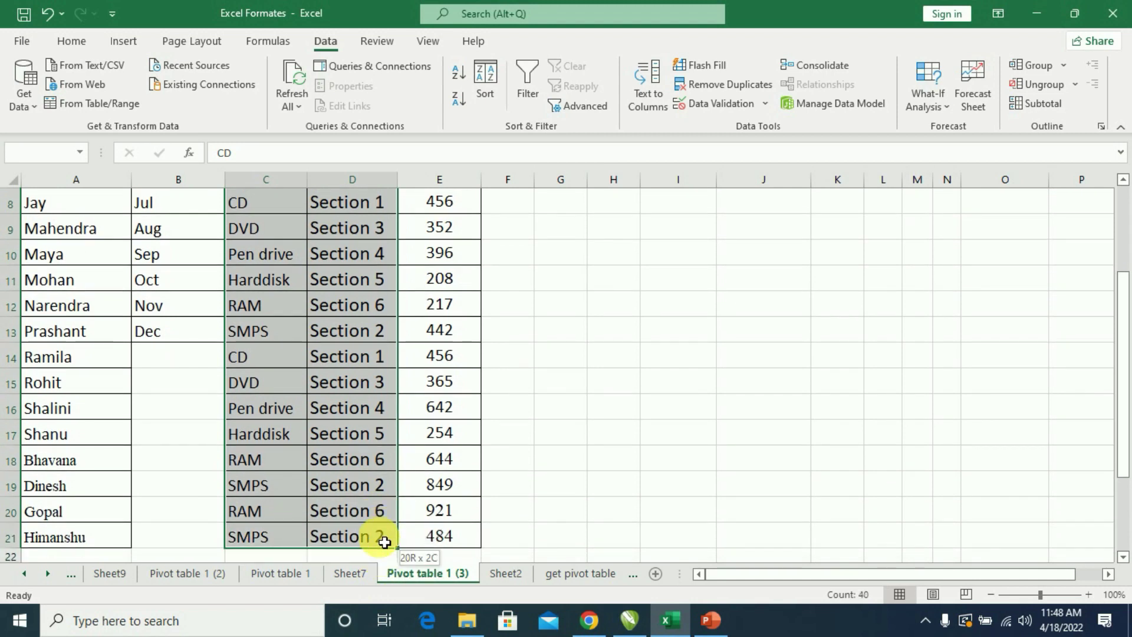
left_click_drag(384, 584, 380, 536)
left_click(711, 85)
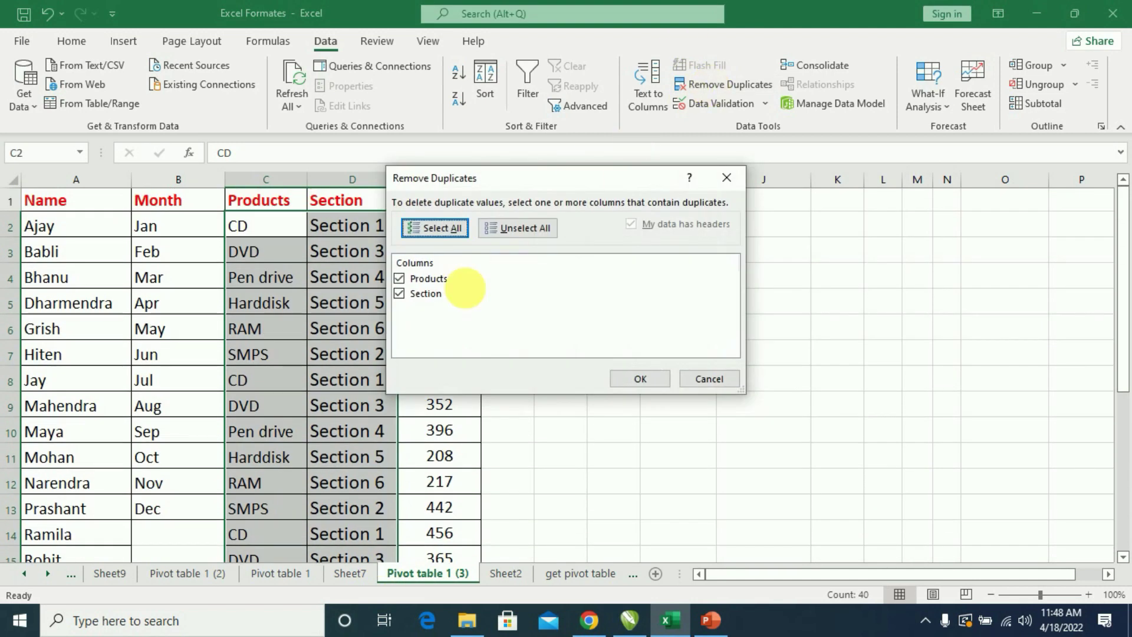
left_click(663, 378)
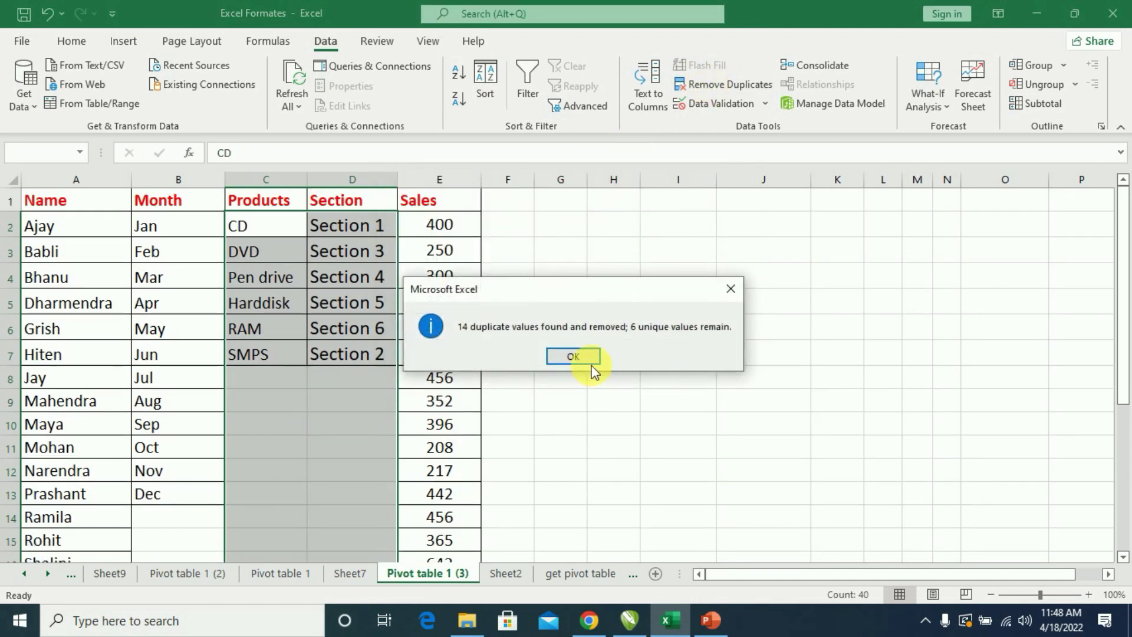
left_click(573, 356)
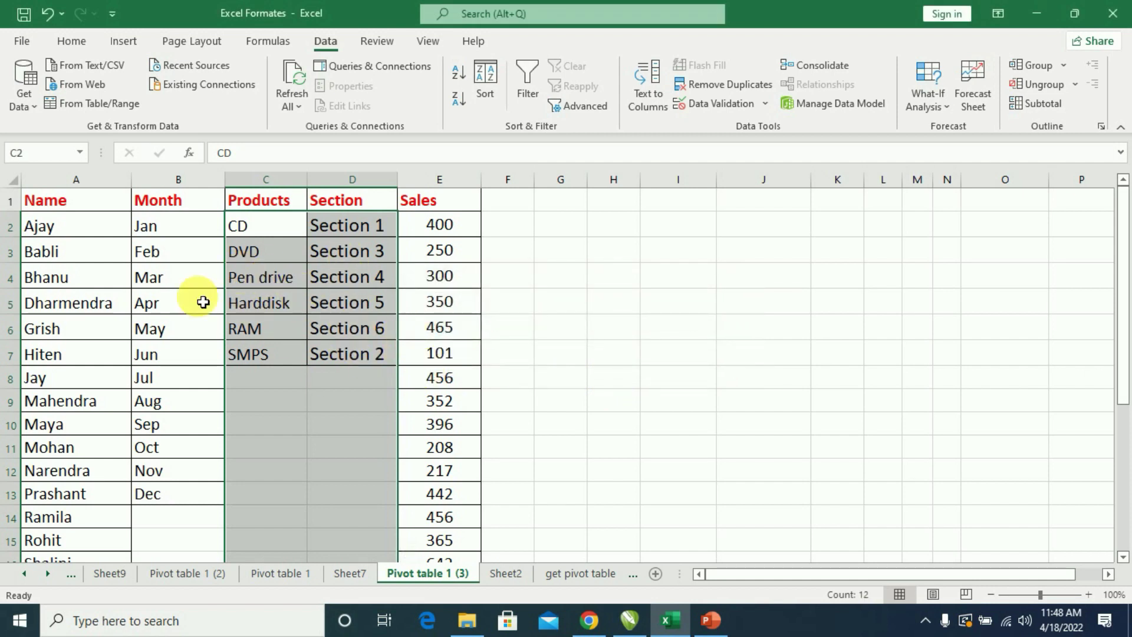
- Copy the twelve months B2:B13 and go to Sheet2
left_click(177, 488, "shift")
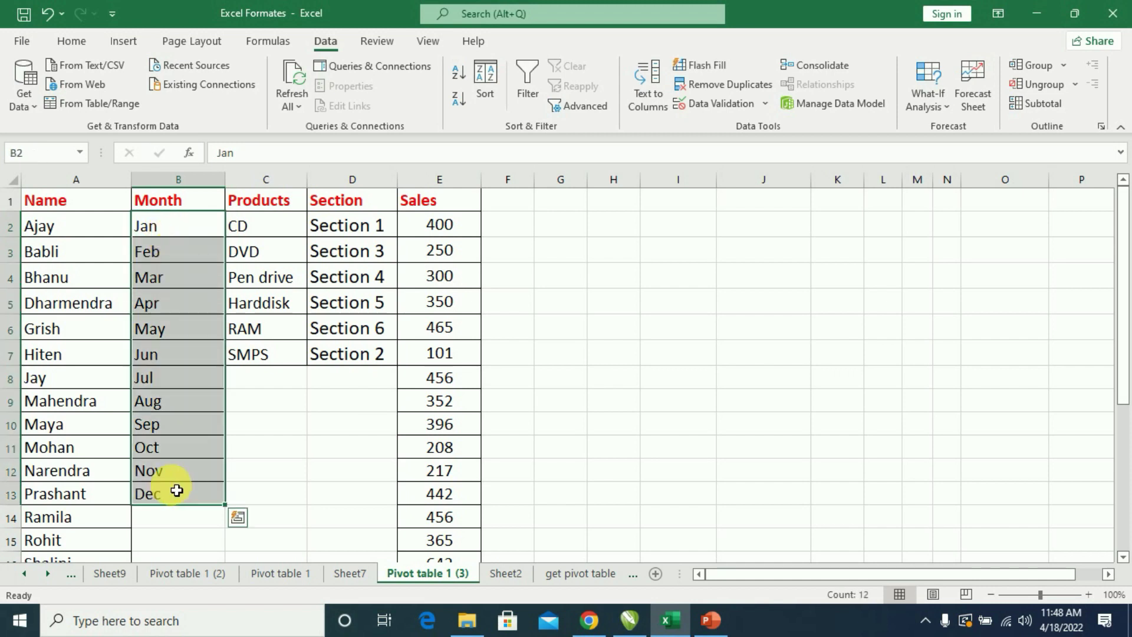
key("ctrl+c")
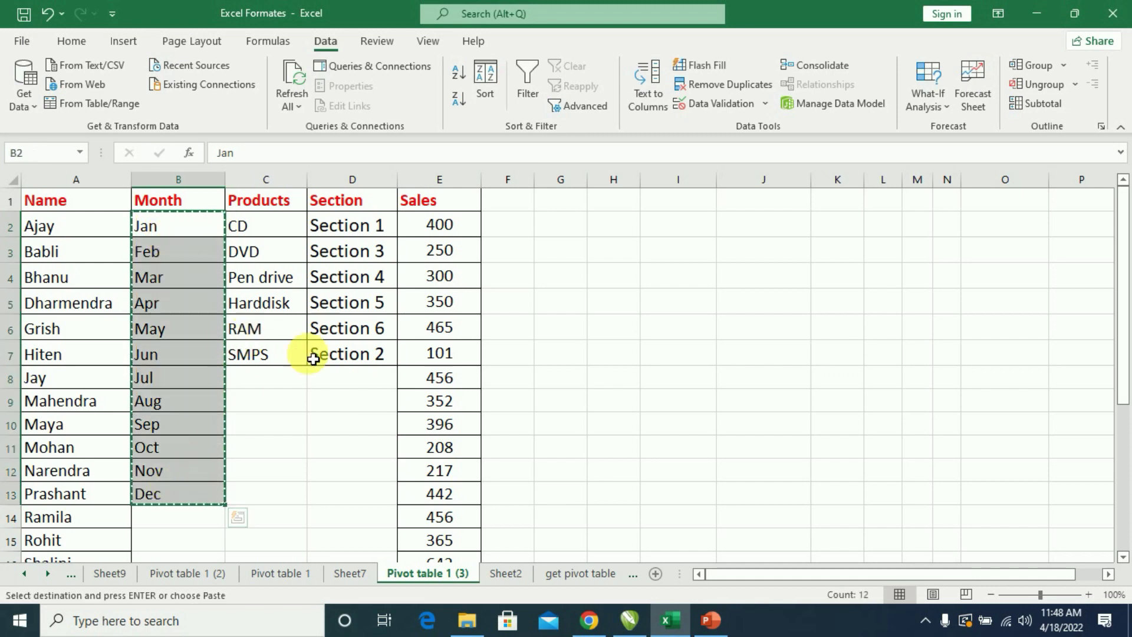
left_click(508, 575)
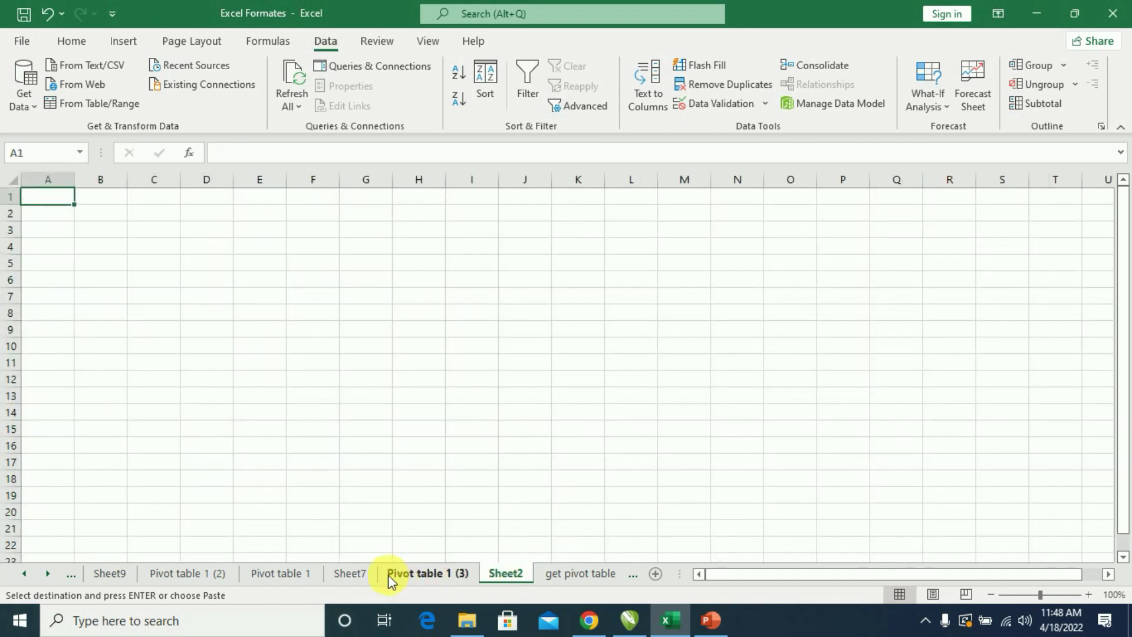
- On Sheet7, paste the months at J11, then undo the vertical paste down column J
left_click(352, 575)
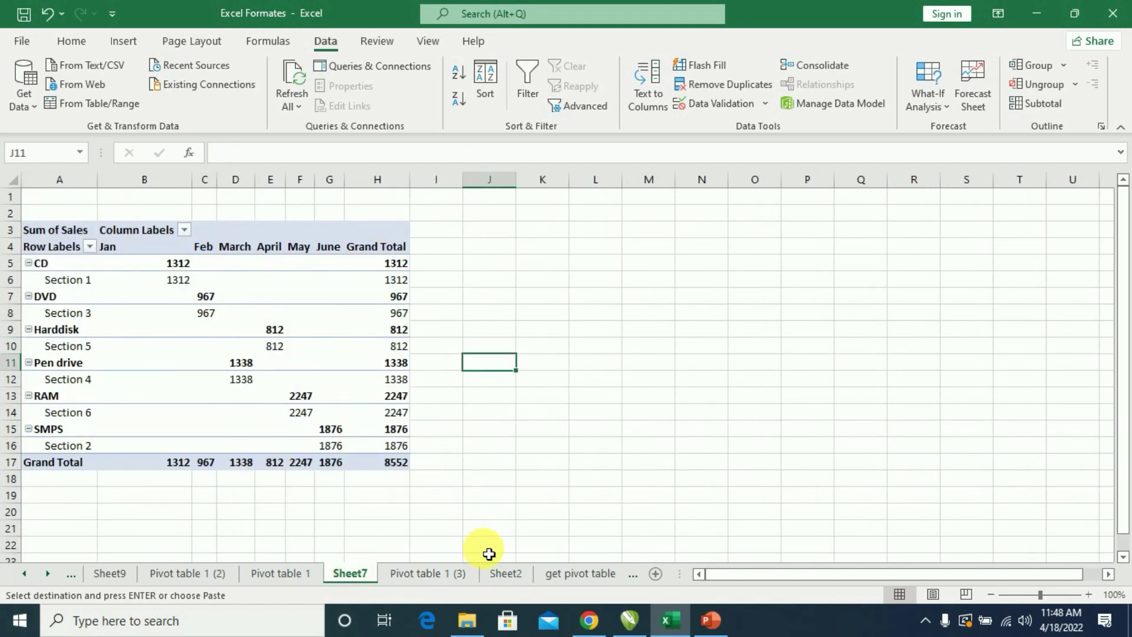
left_click(508, 574)
left_click(351, 575)
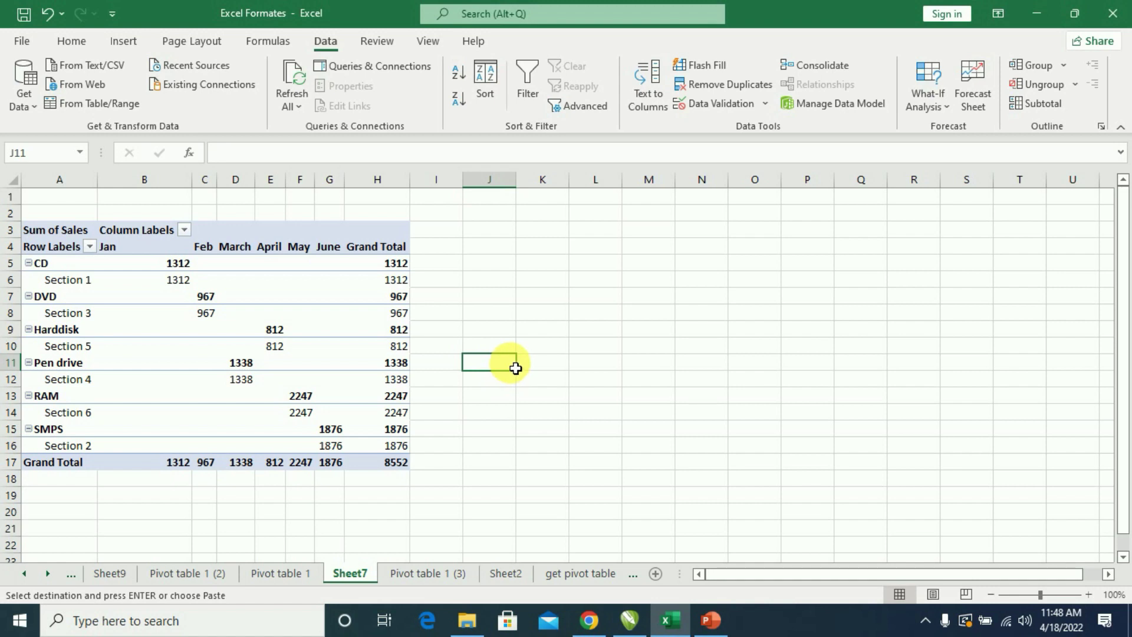
key("ctrl+v")
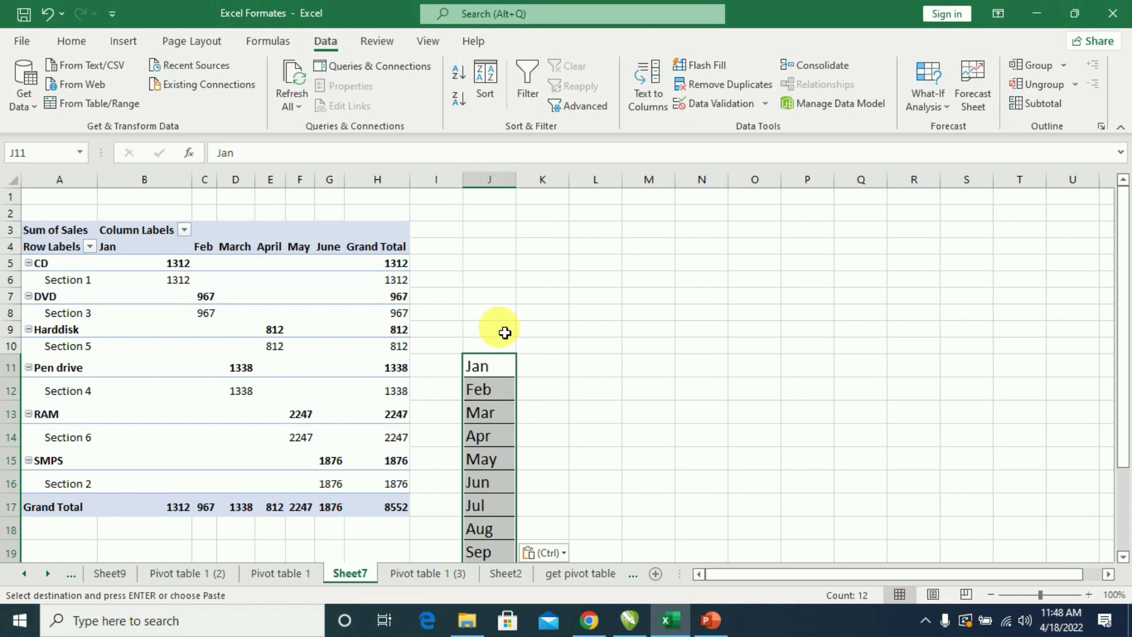
scroll(505, 407, "down", 2)
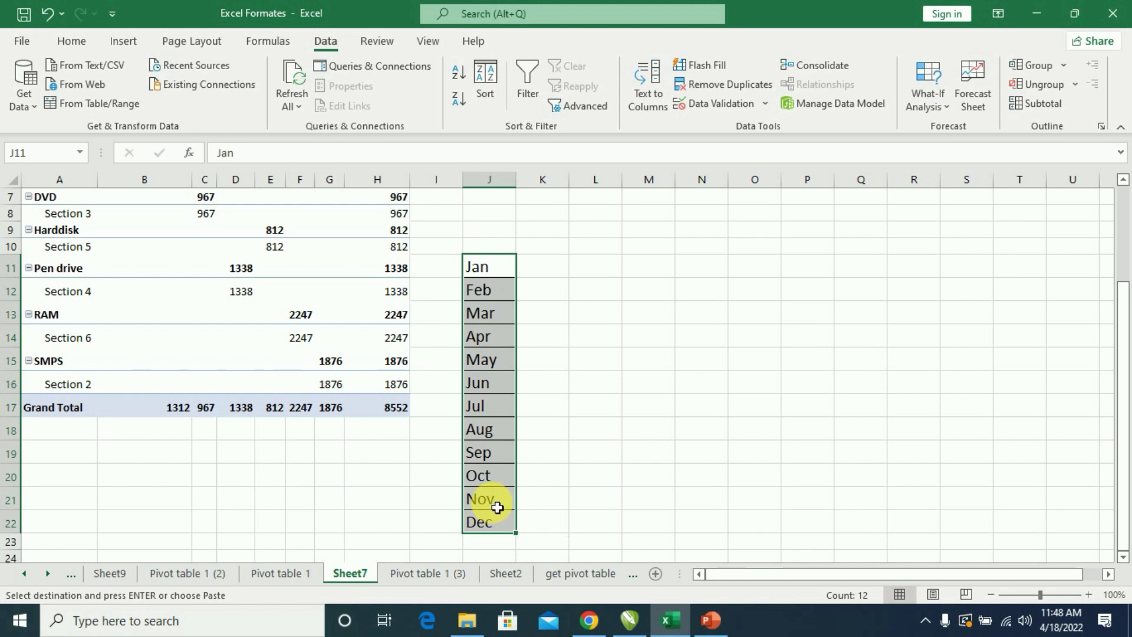
key("ctrl+z")
left_click(501, 263)
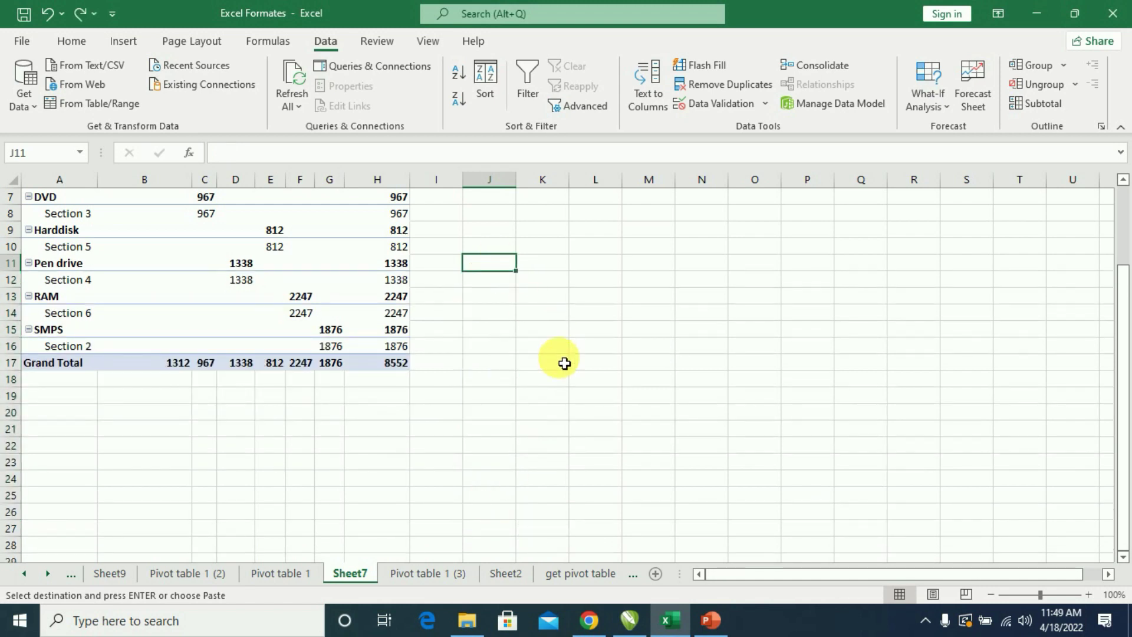
scroll(564, 364, "up", 2)
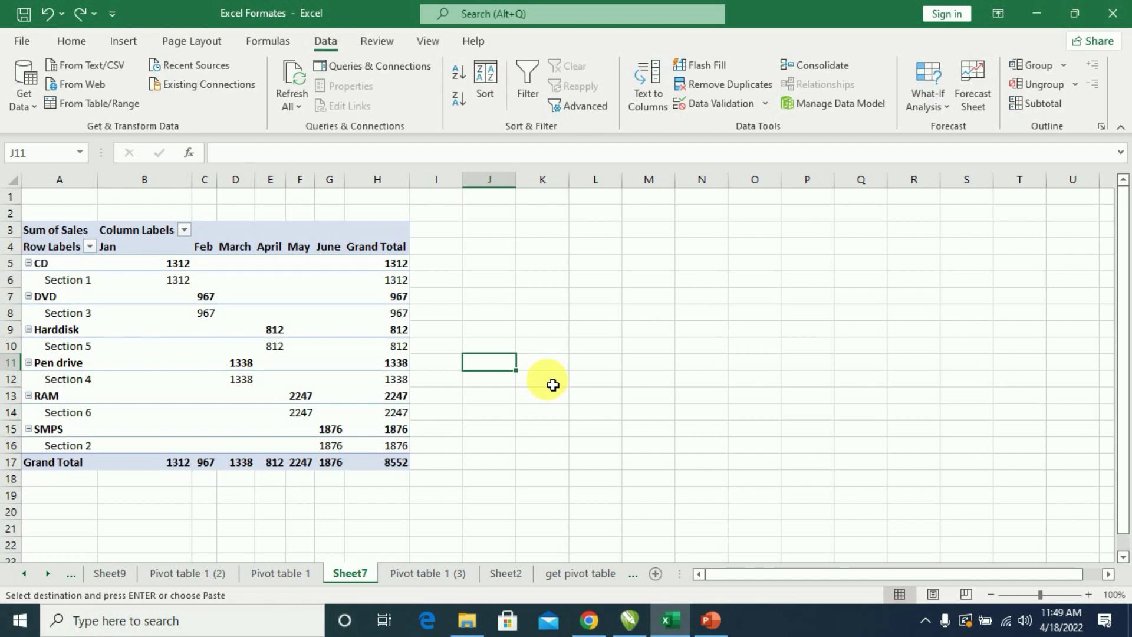
- Paste the months transposed across J11:U11 using the Transpose paste option
left_click(71, 41)
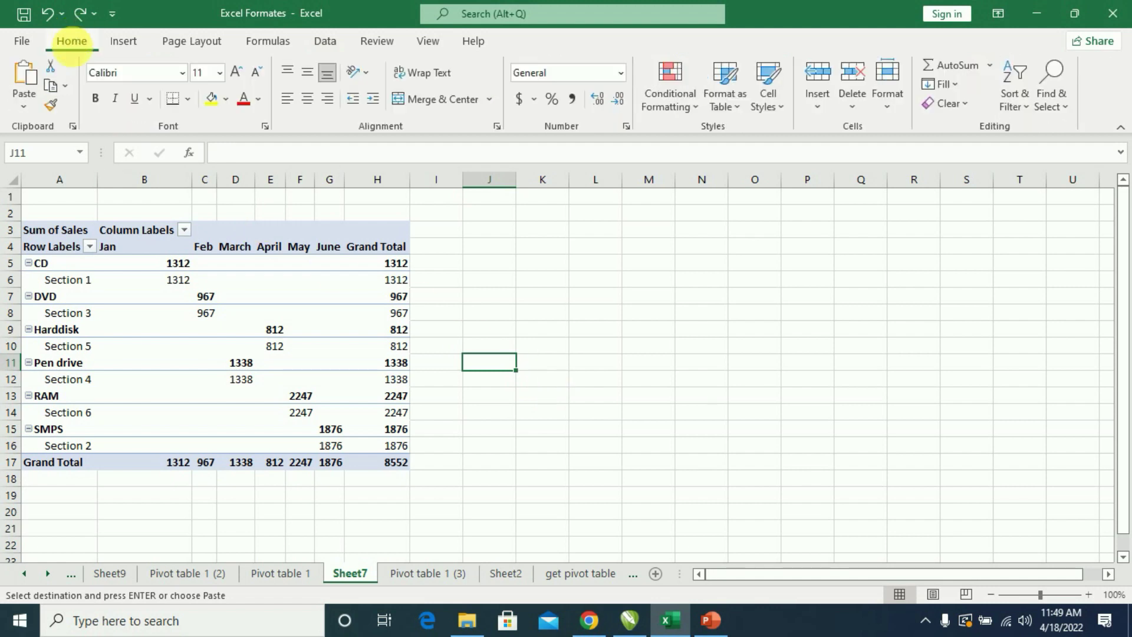
left_click(24, 105)
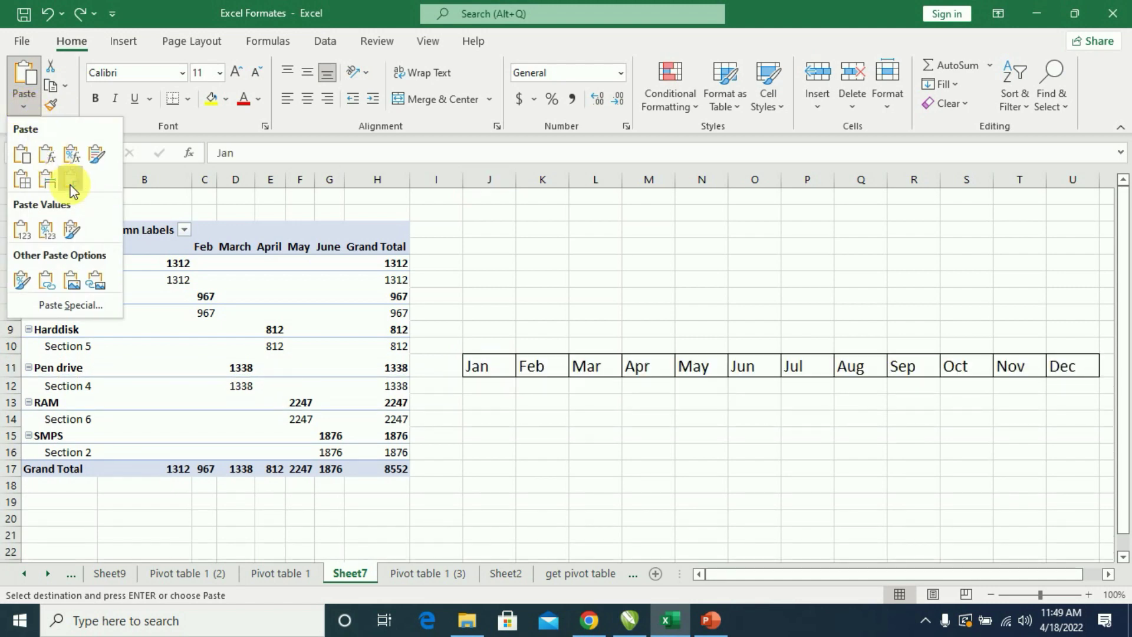
left_click(71, 188)
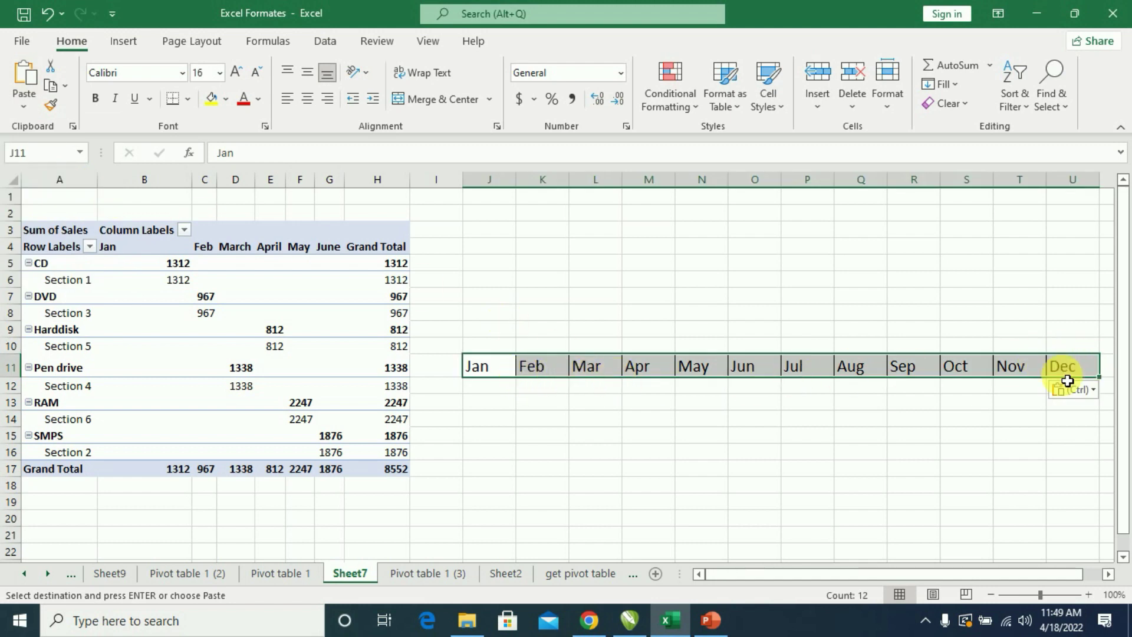
left_click(443, 367)
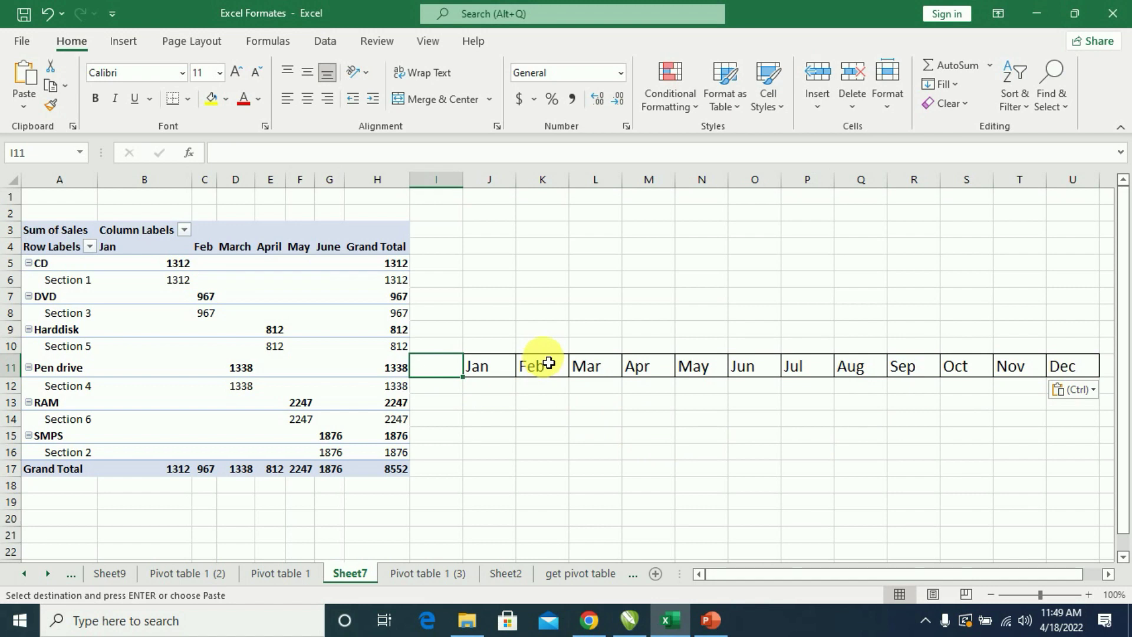
- Enter the labels Month in I11 and Sales in I12
type("Month")
key("Tab")
left_click(445, 372)
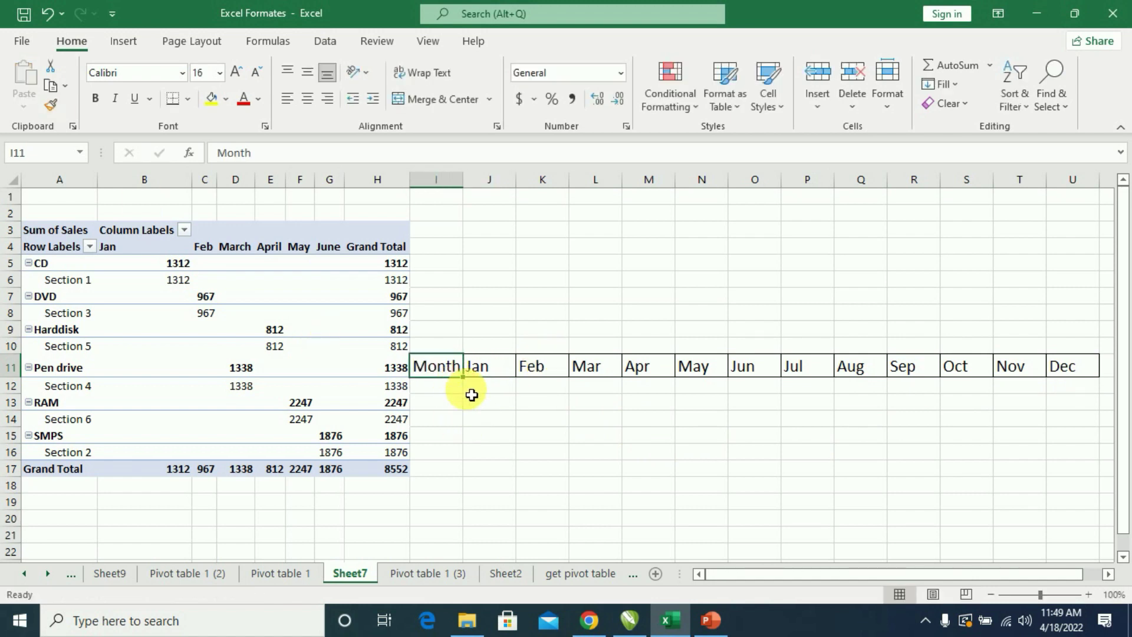
left_click(442, 387)
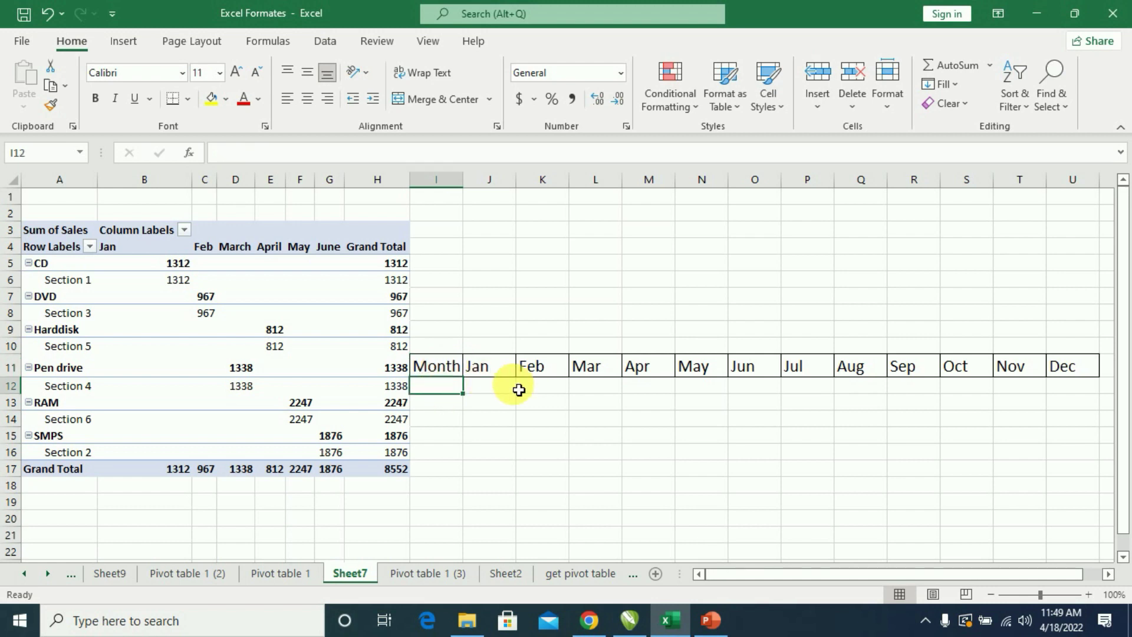
type("Sales")
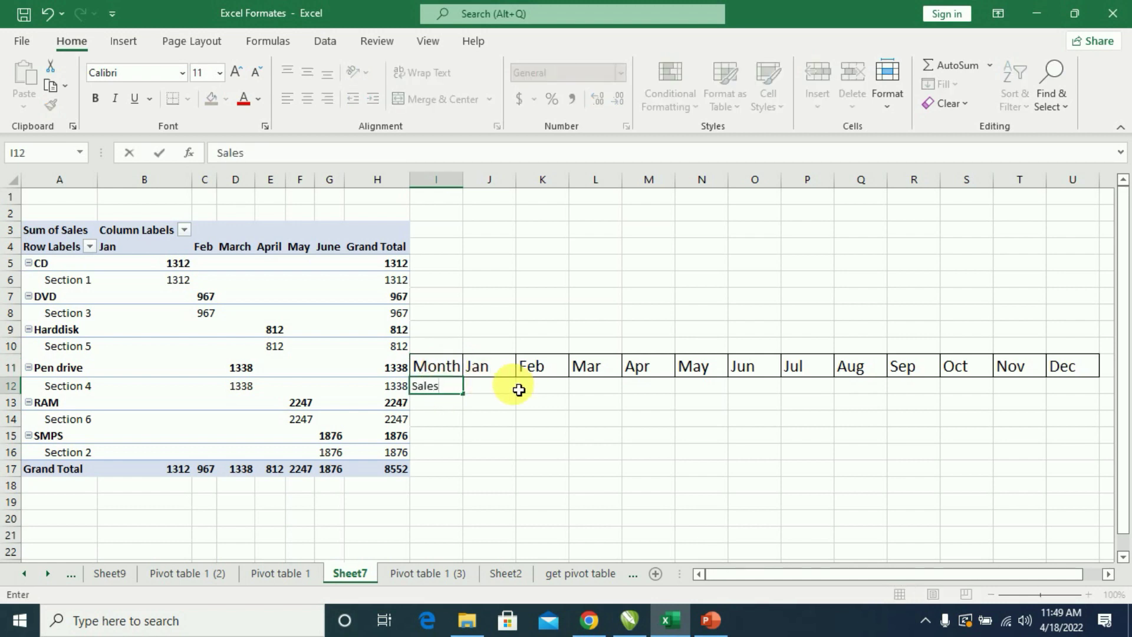
left_click(558, 422)
- Apply All Borders to I11:U12 and format-paint the Month label's style across the Sales row
left_click_drag(435, 366, 1096, 389)
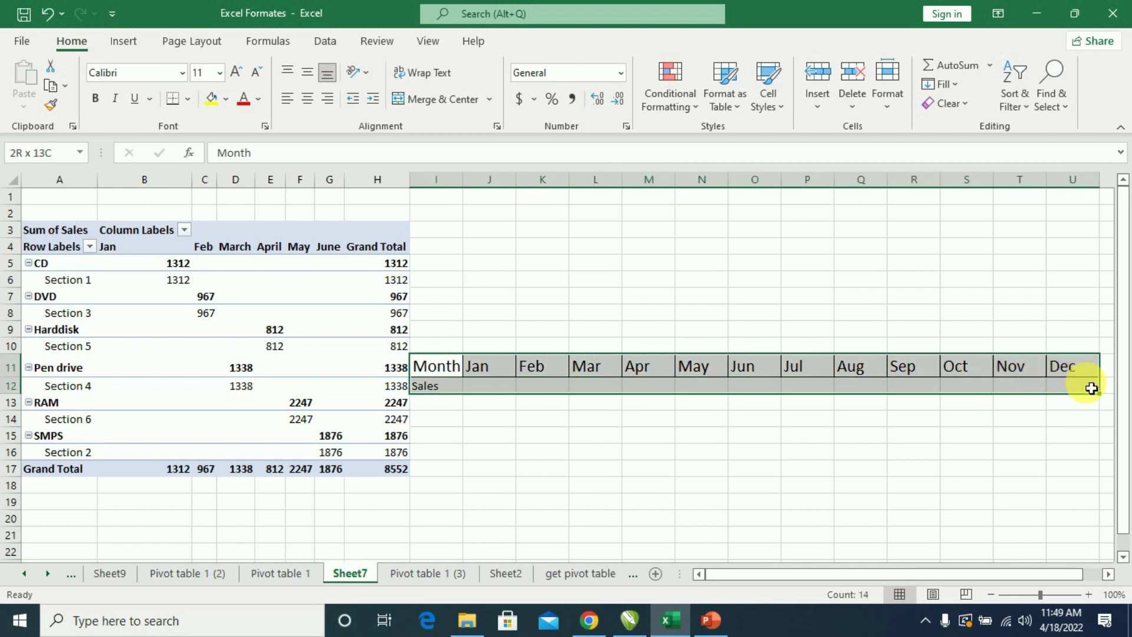
left_click(186, 109)
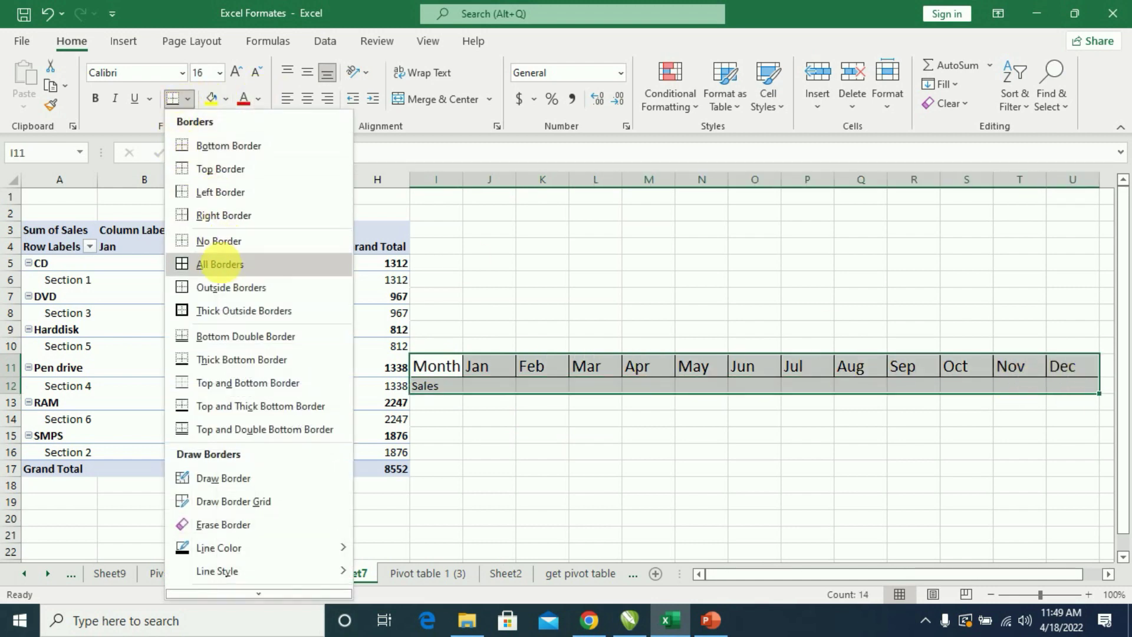
left_click(220, 264)
left_click(443, 374)
left_click(50, 105)
left_click_drag(466, 386, 1072, 386)
left_click(861, 491)
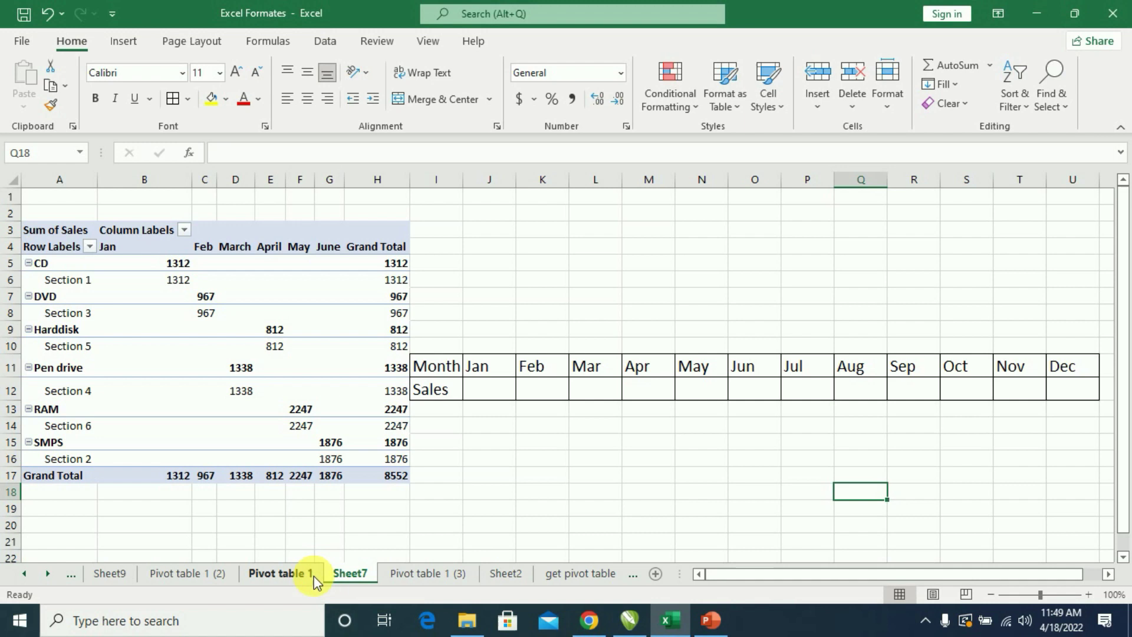
- Type the headings product in K1 and Section in L1 on Sheet7
left_click(303, 582)
left_click(400, 575)
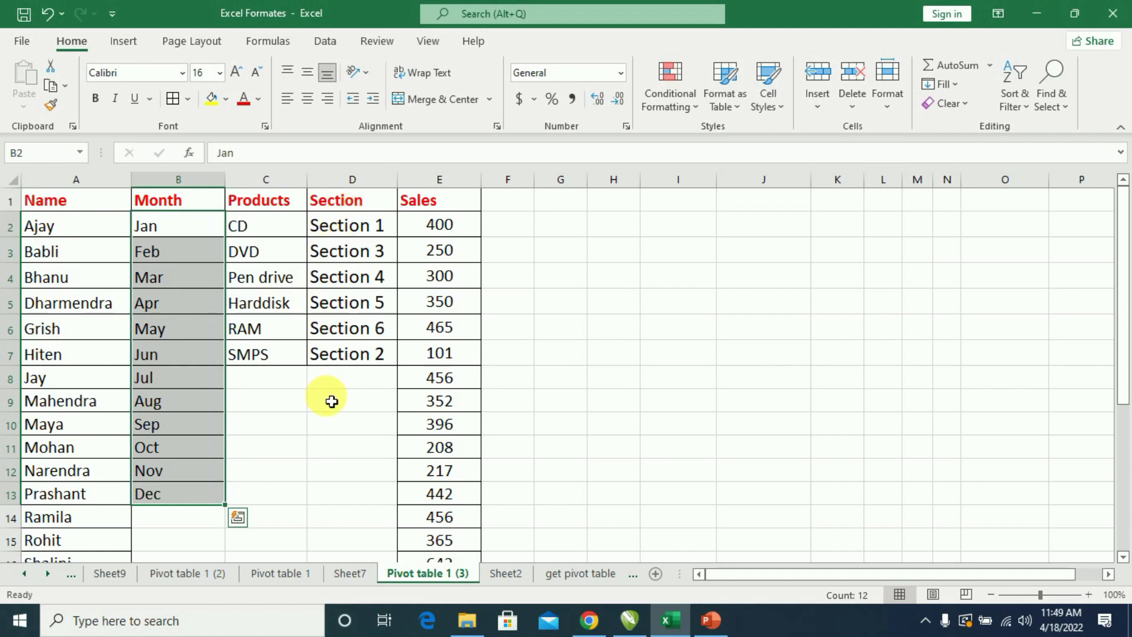
left_click(356, 576)
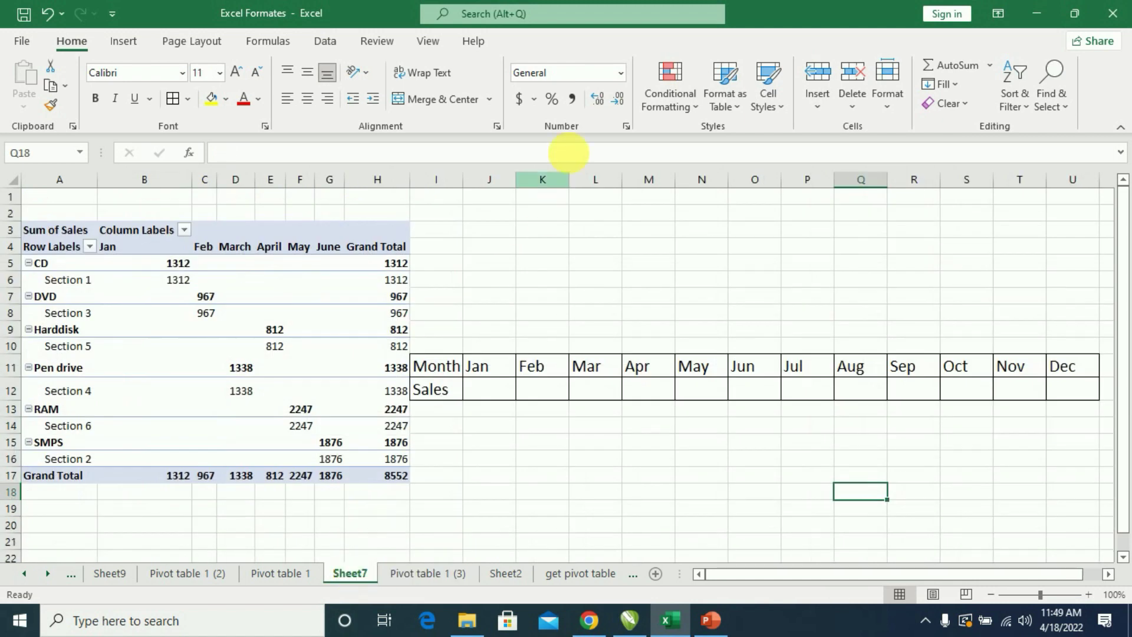
left_click(532, 204)
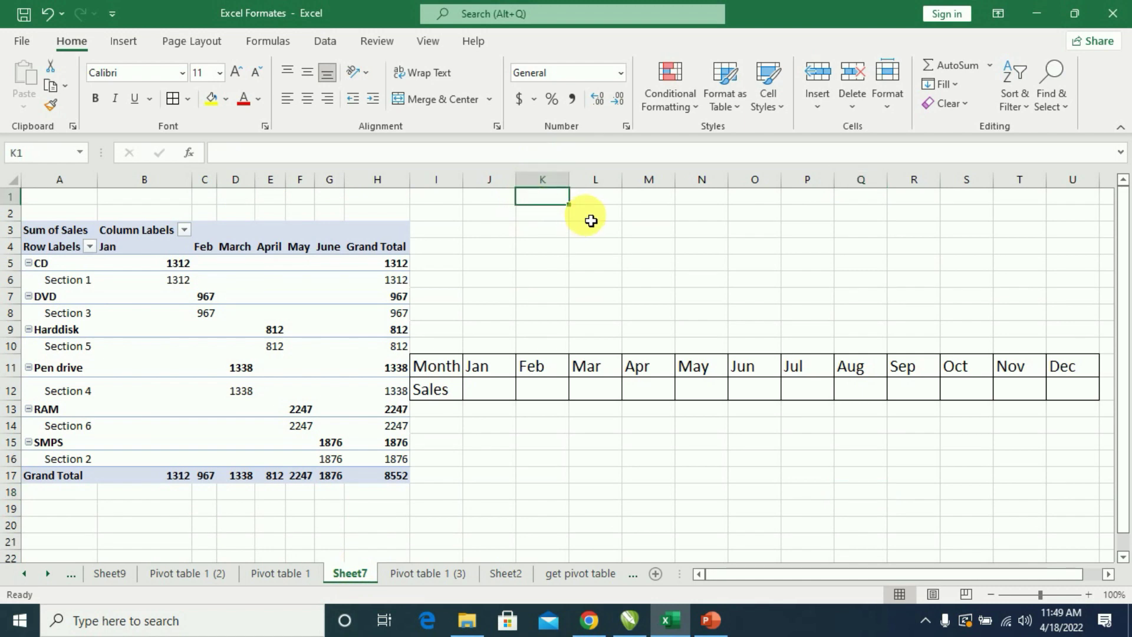
type("product")
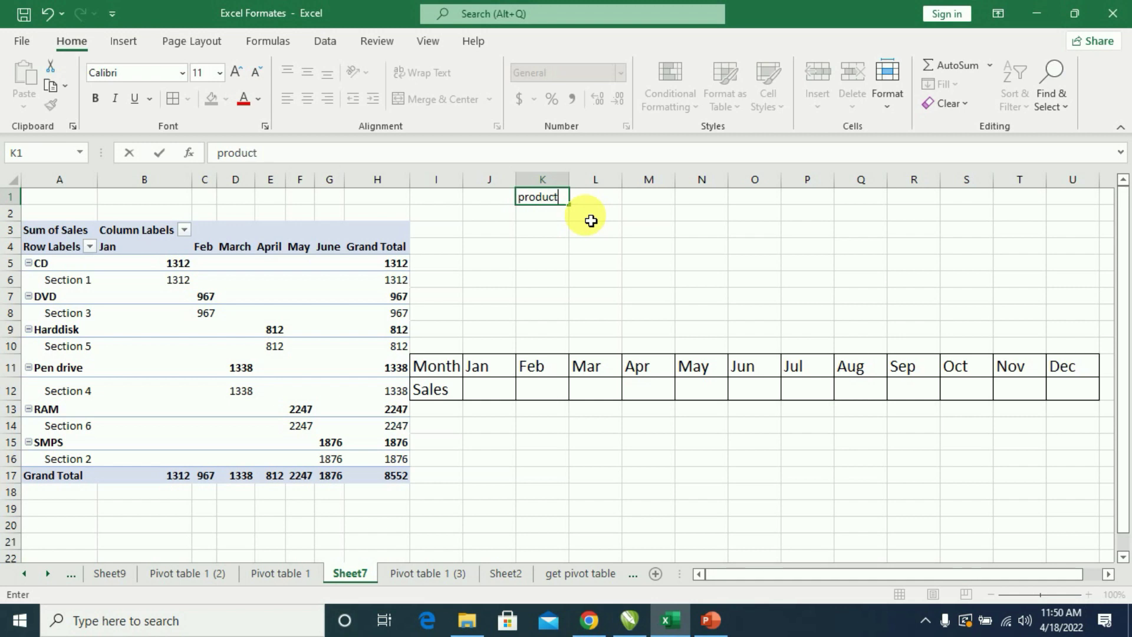
left_click(594, 208)
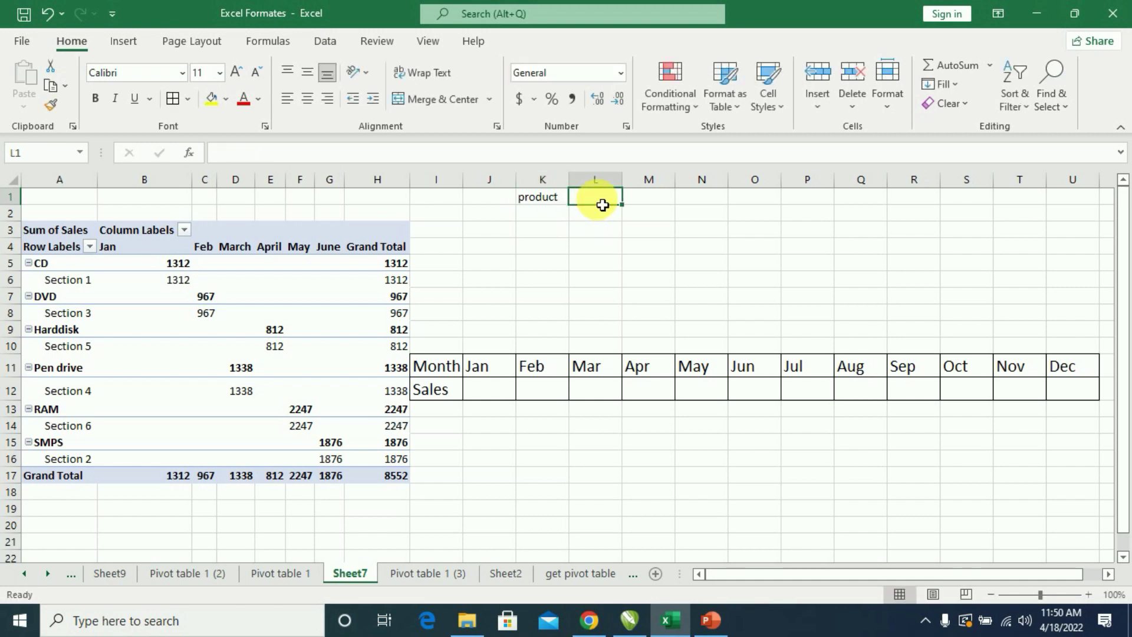
type("Section")
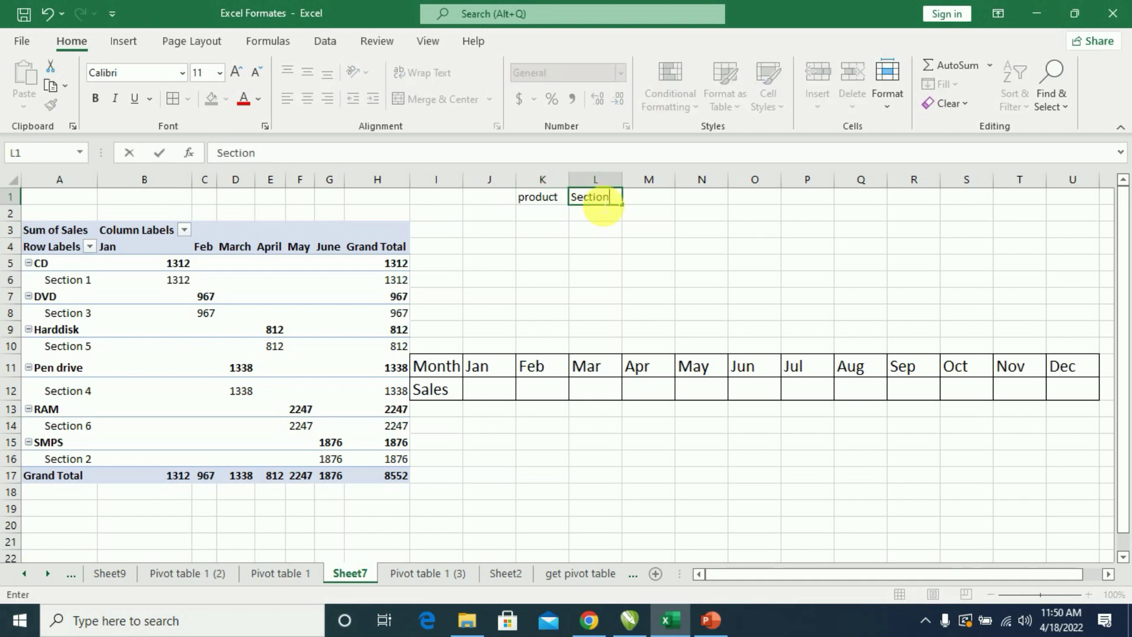
key("Return")
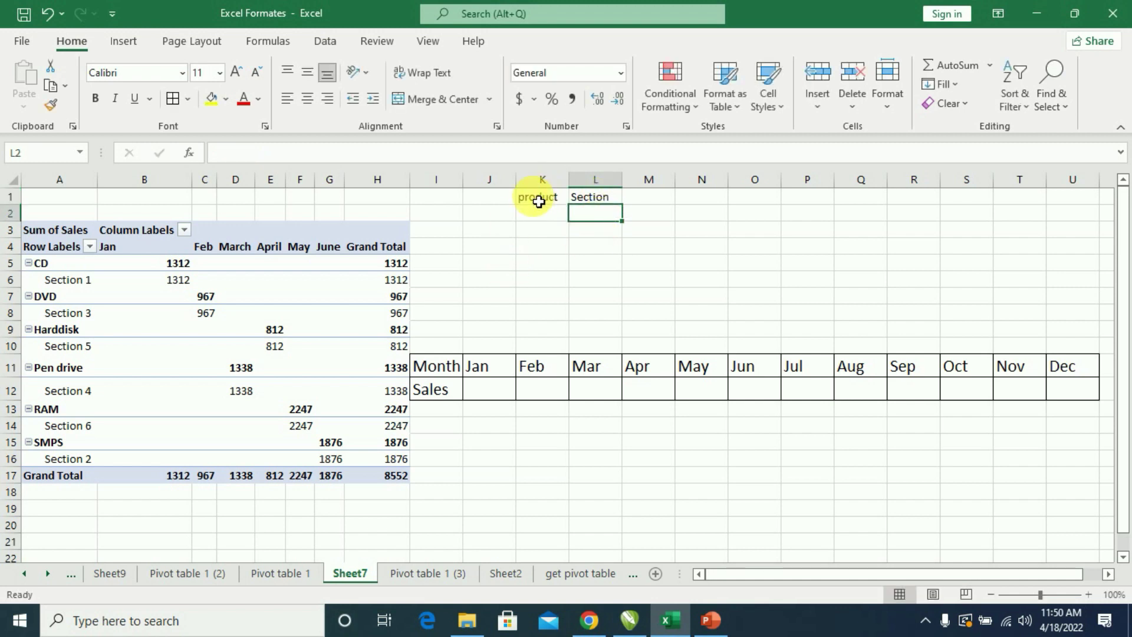
- Copy I11's formatting to K1:L1, widen column K, and capitalise the heading to Product
left_click(538, 201)
left_click(435, 367)
left_click(50, 106)
left_click_drag(538, 199, 596, 201)
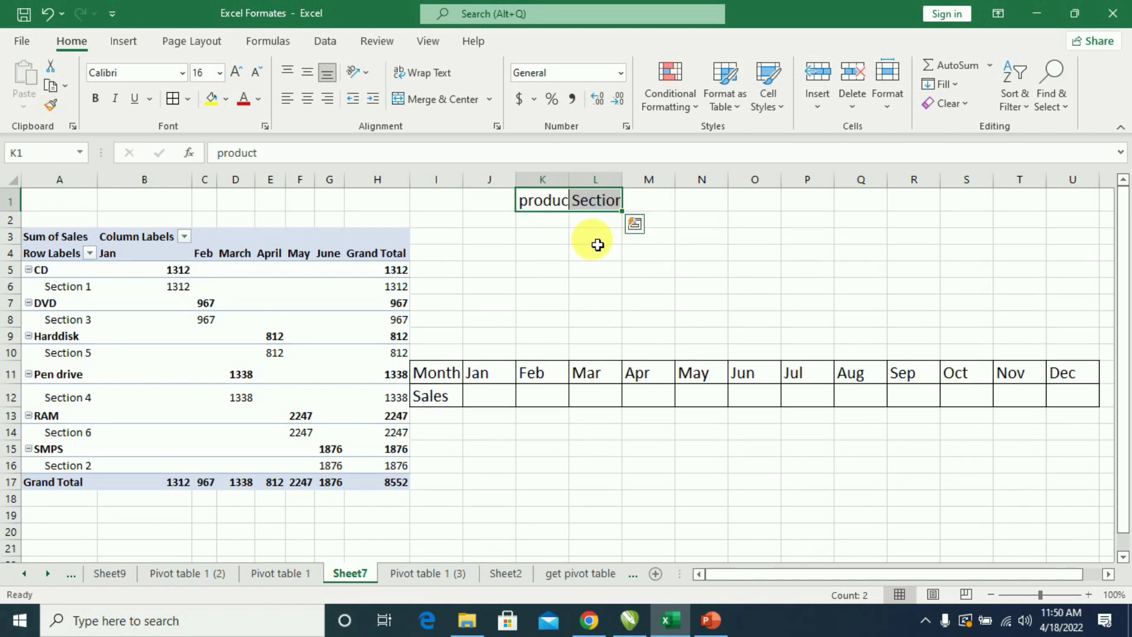
left_click(558, 237)
double_click(570, 180)
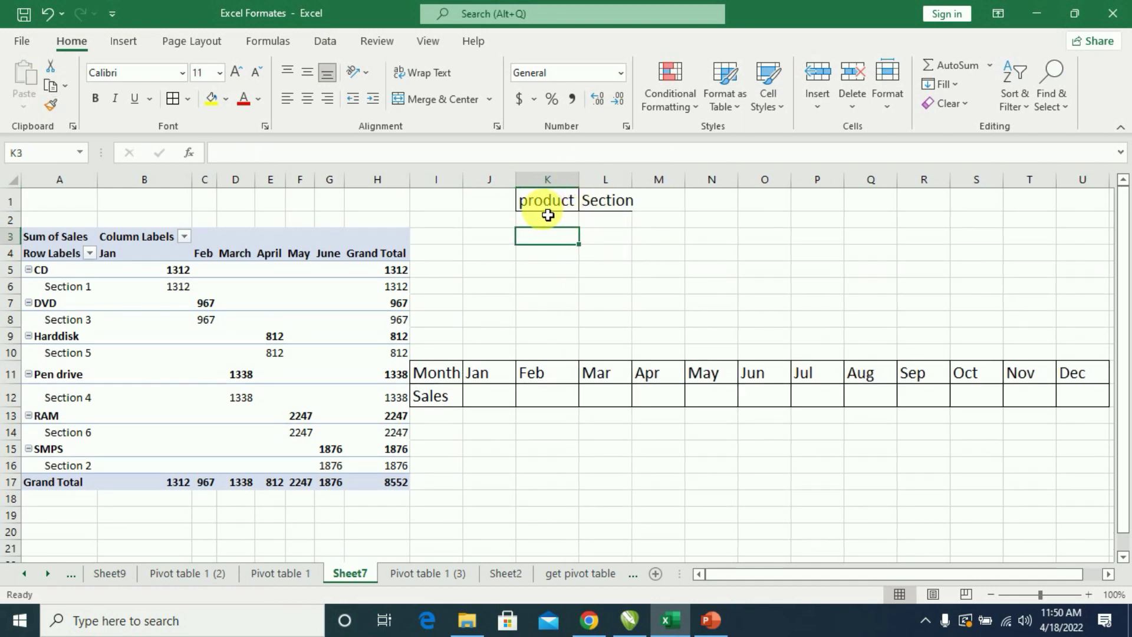
double_click(532, 205)
type("P")
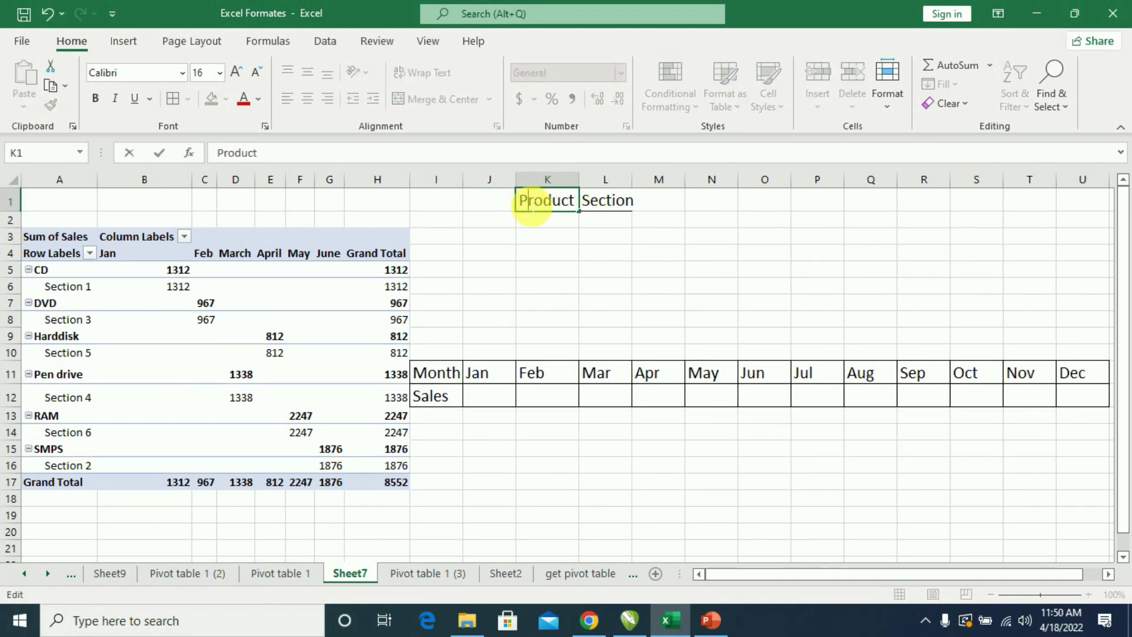
left_click(625, 179)
- Widen column L, make the Product and Section headings red, and border K2:L2
left_click_drag(633, 179, 660, 188)
left_click(590, 254)
left_click_drag(545, 200, 613, 201)
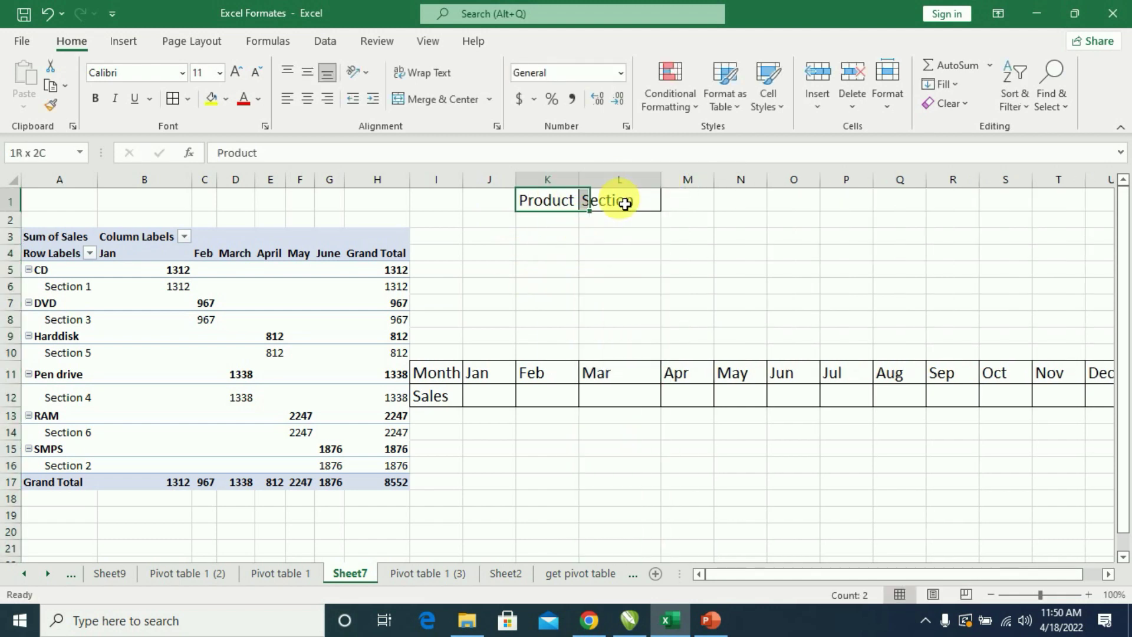
left_click(244, 99)
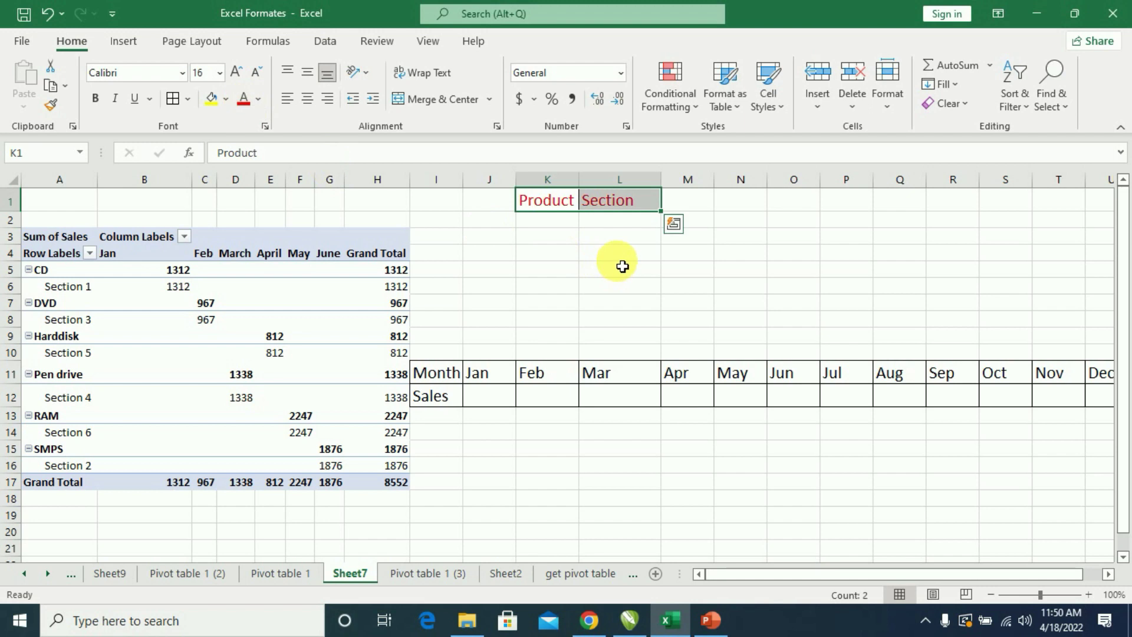
left_click(602, 235)
left_click(551, 222)
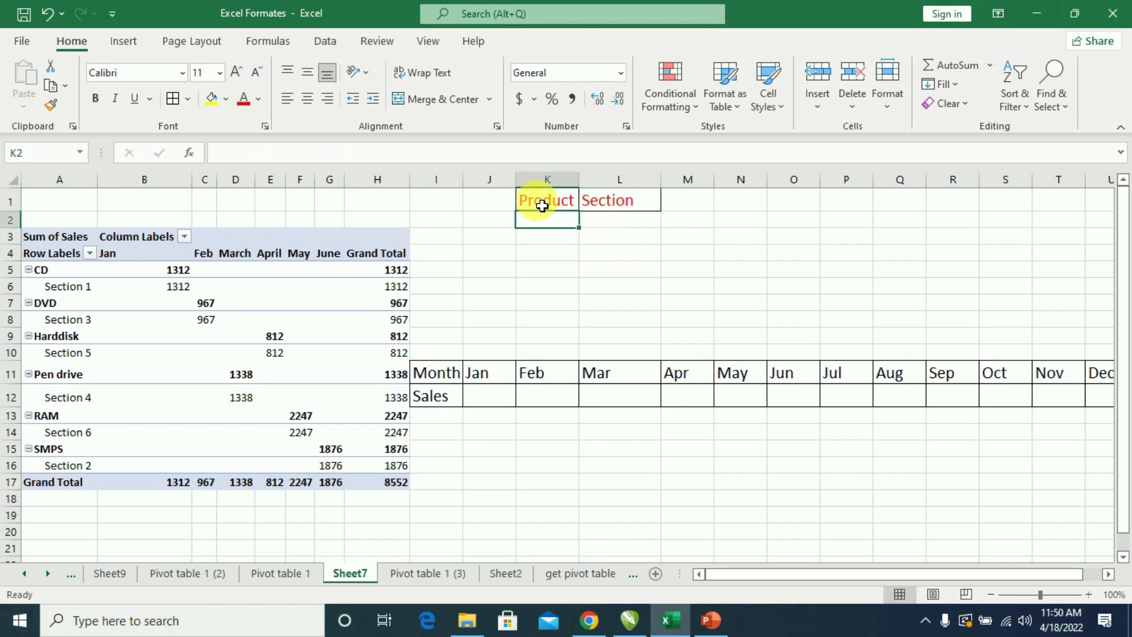
left_click_drag(619, 318, 615, 285)
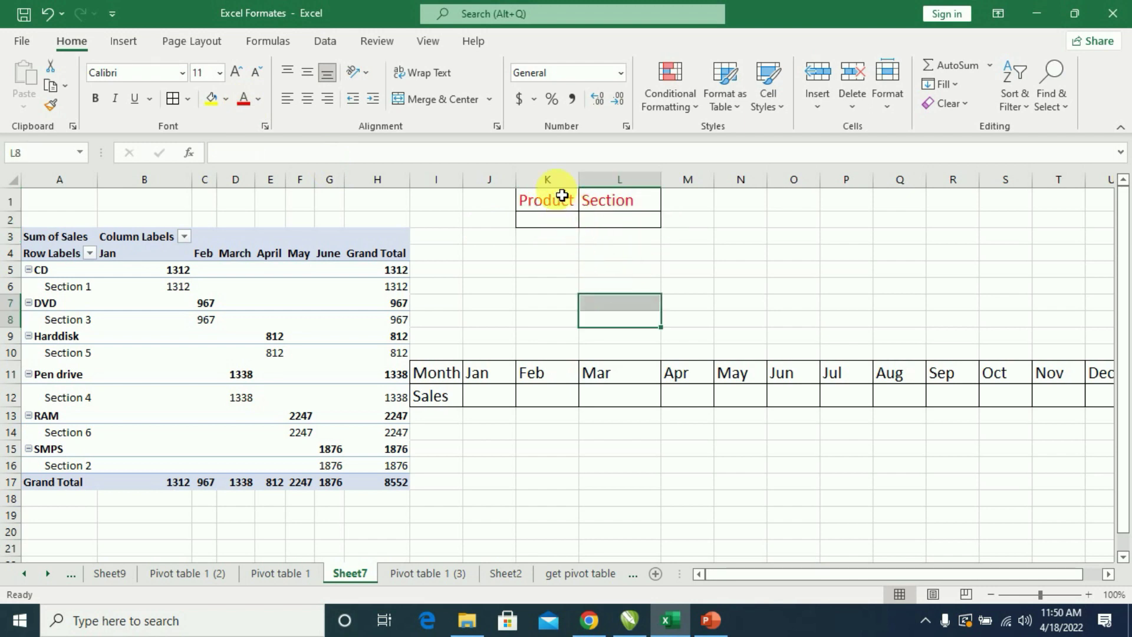
- Glance at the Pivot table 1 (3) sheet, then select K2 on Sheet7
left_click(553, 217)
left_click(555, 207)
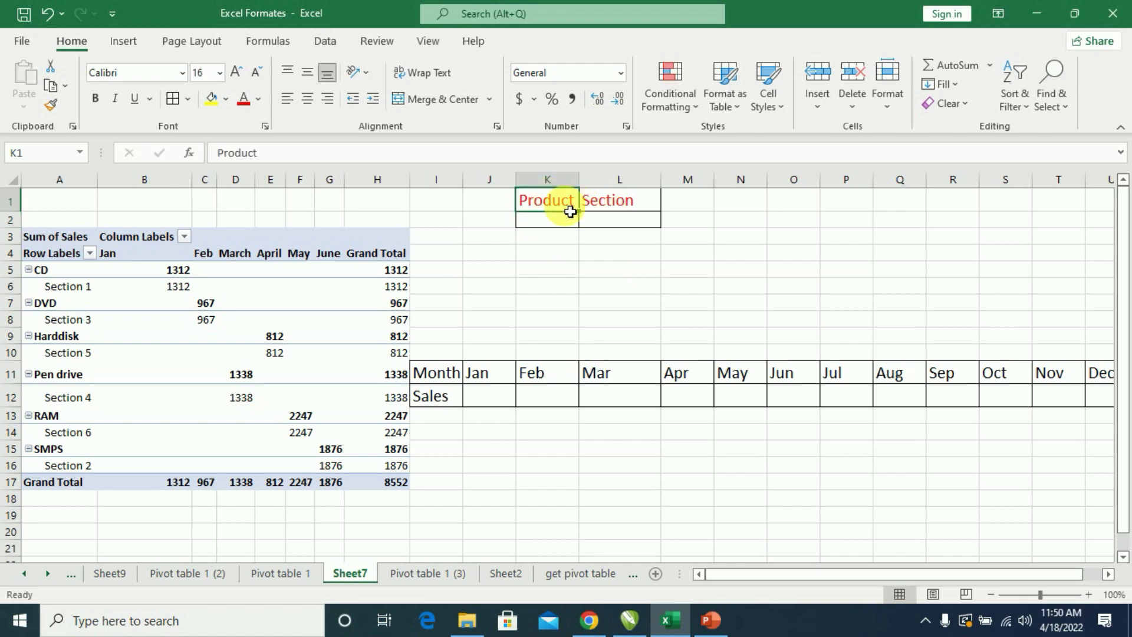
left_click(405, 575)
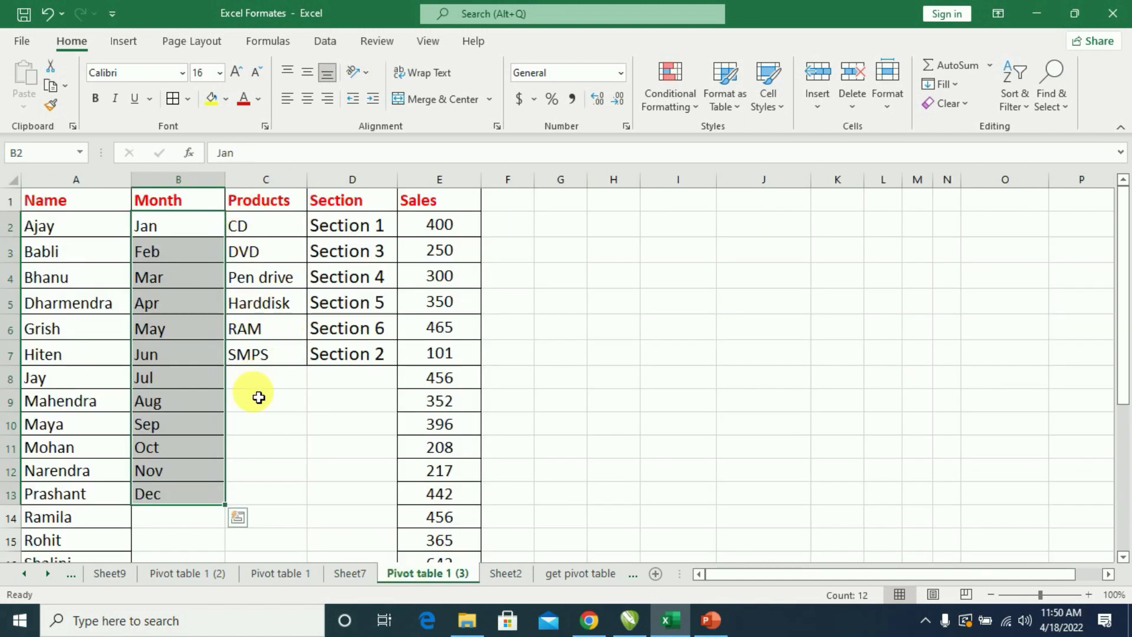
left_click(349, 573)
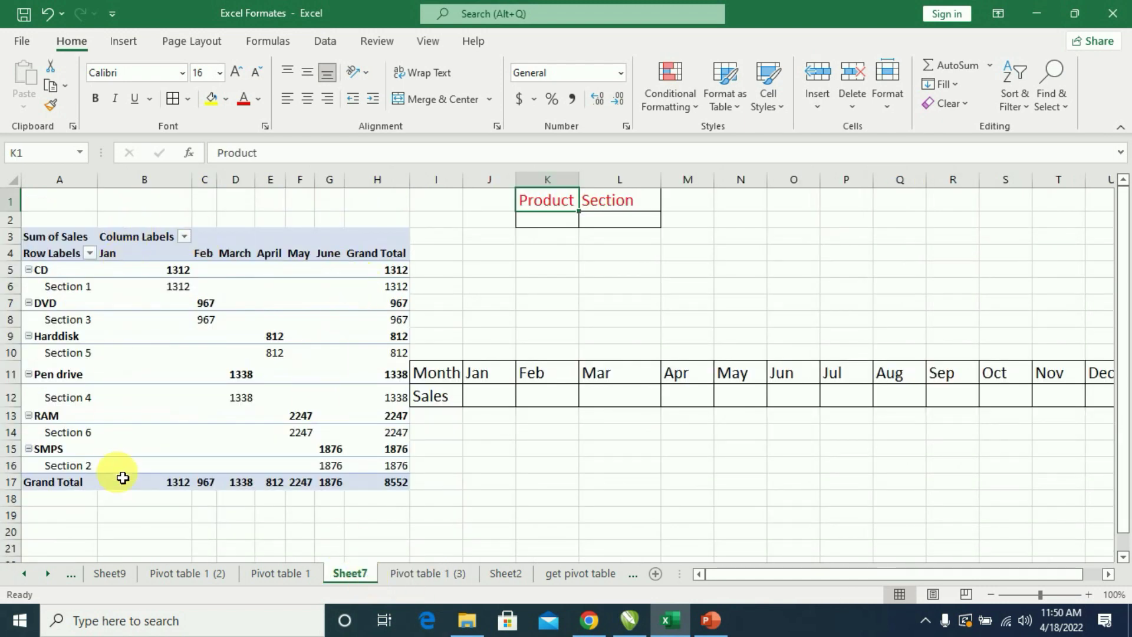
left_click(572, 226)
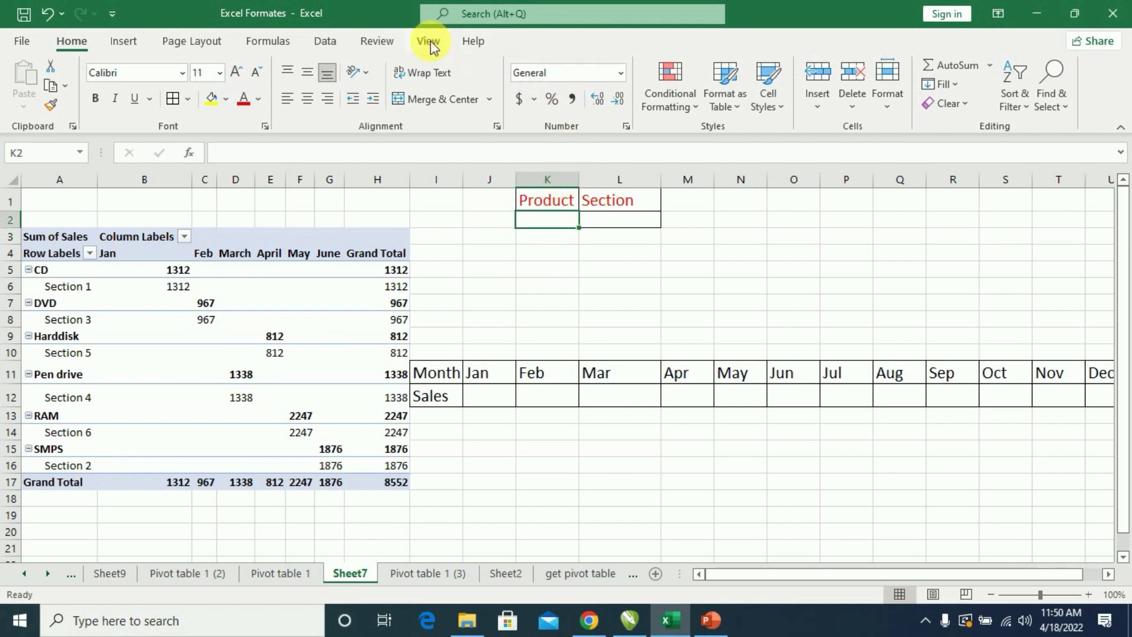
- Add a List data validation to K2 sourced from 'Pivot table 1 (3)'!$C$2:$C$7
left_click(326, 41)
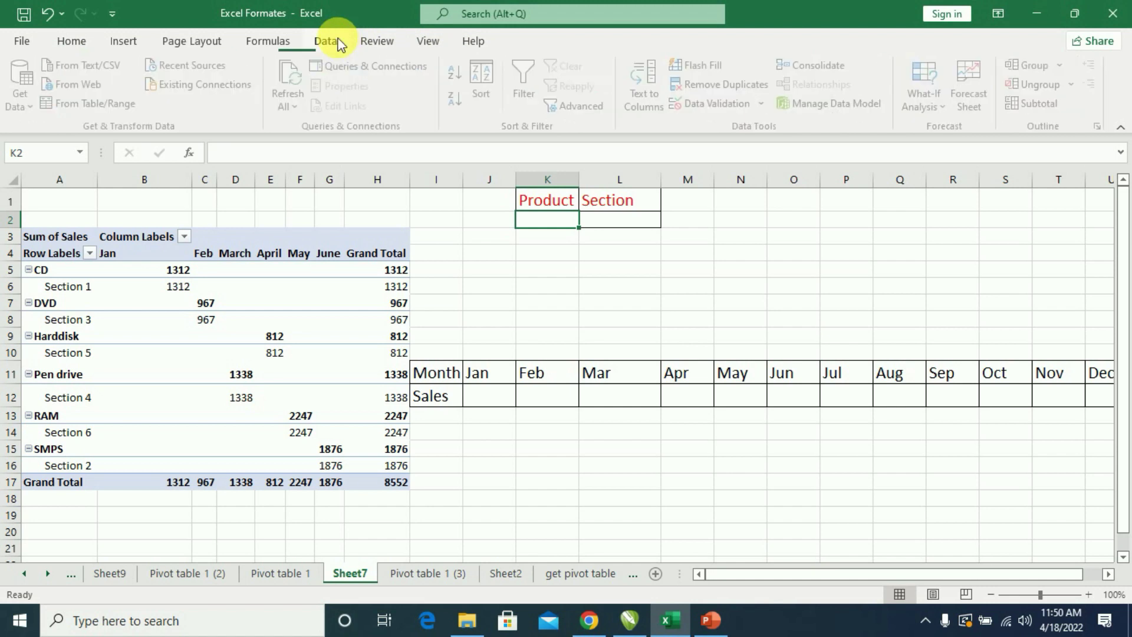
left_click(763, 105)
left_click(744, 124)
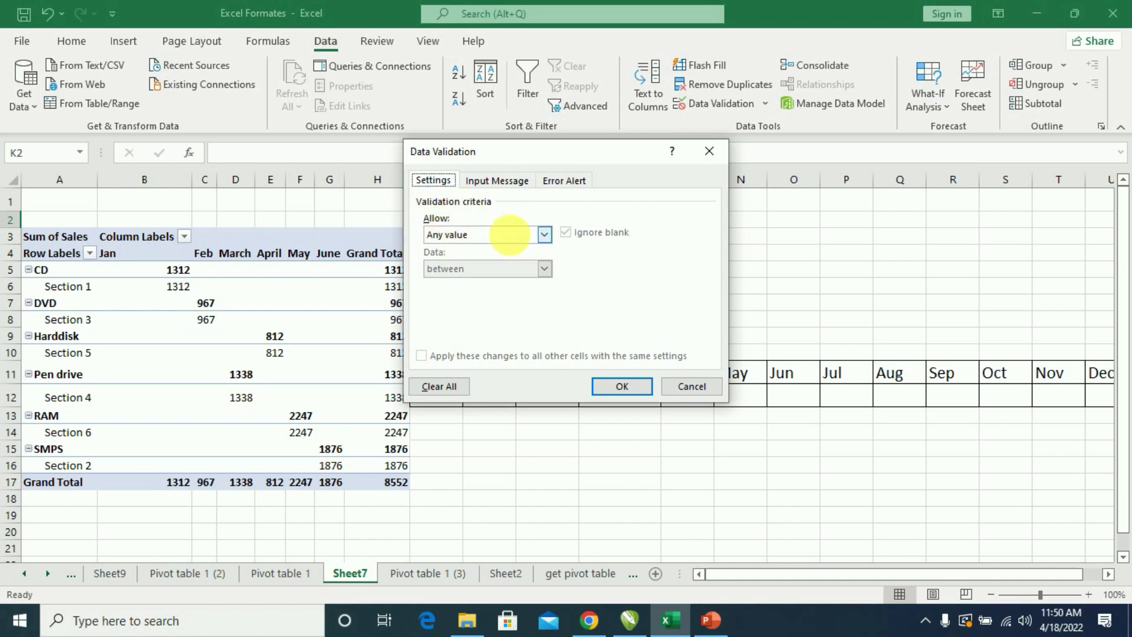
left_click(543, 234)
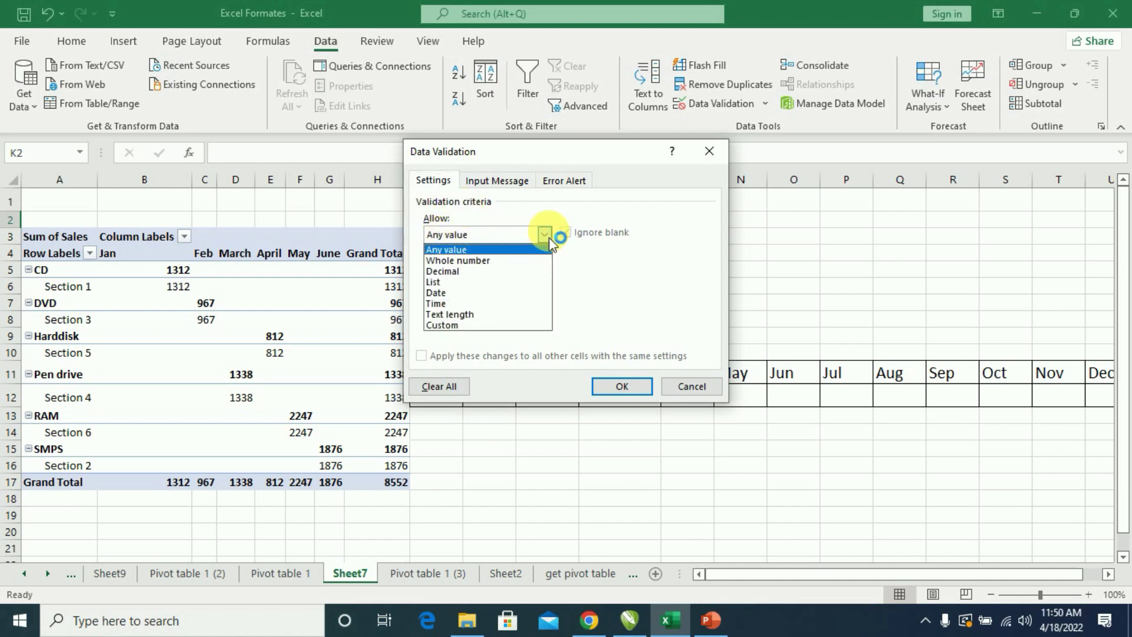
left_click(464, 283)
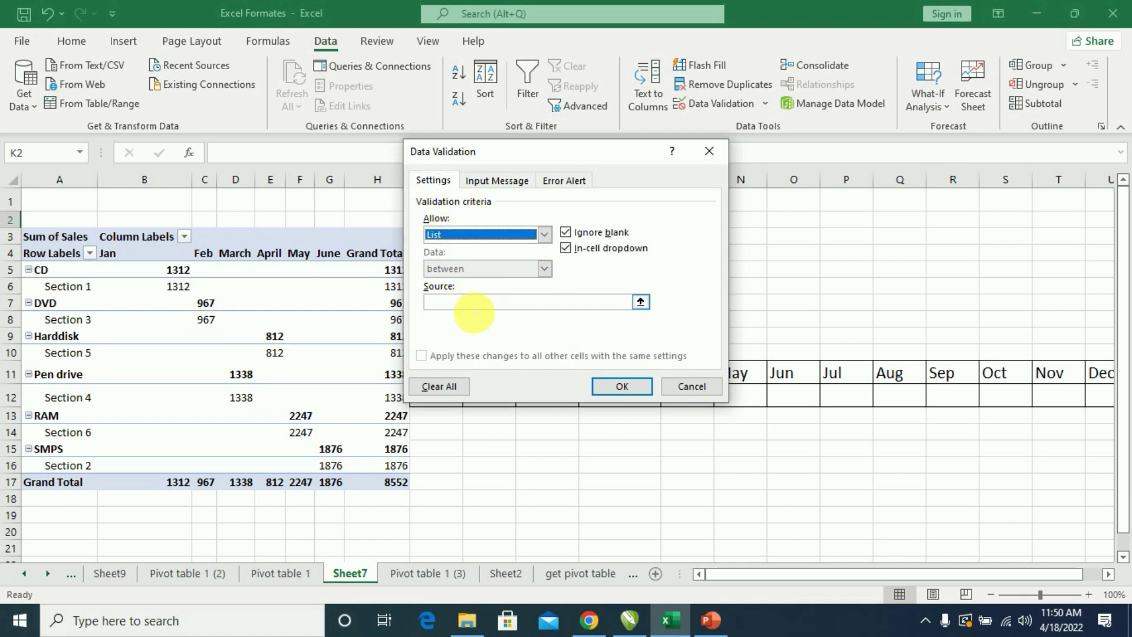
left_click(476, 303)
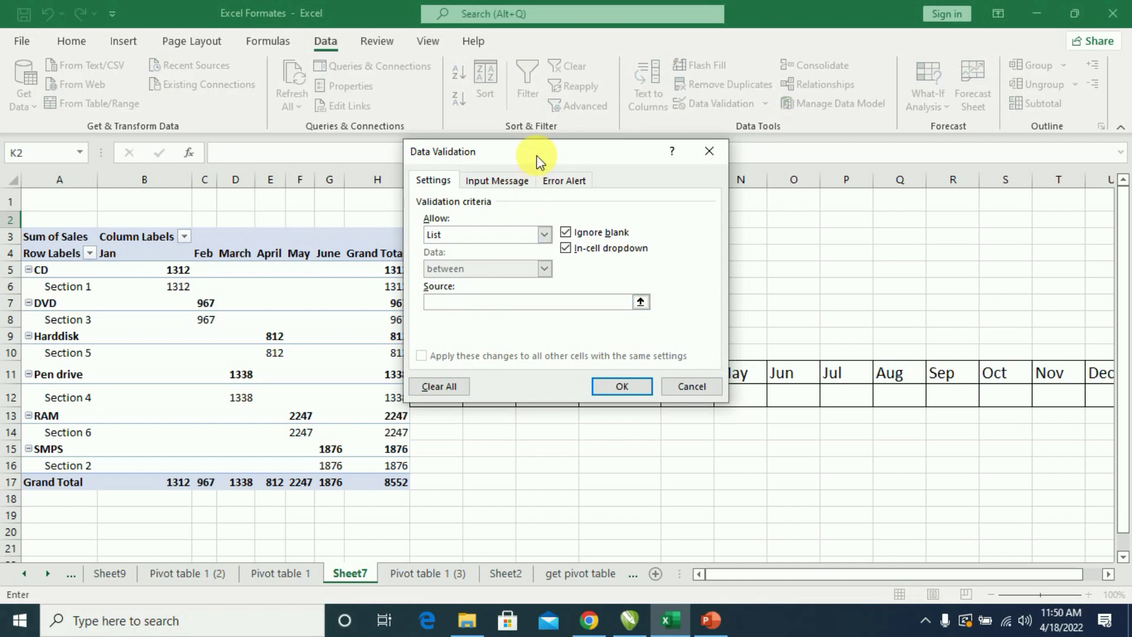
left_click(405, 572)
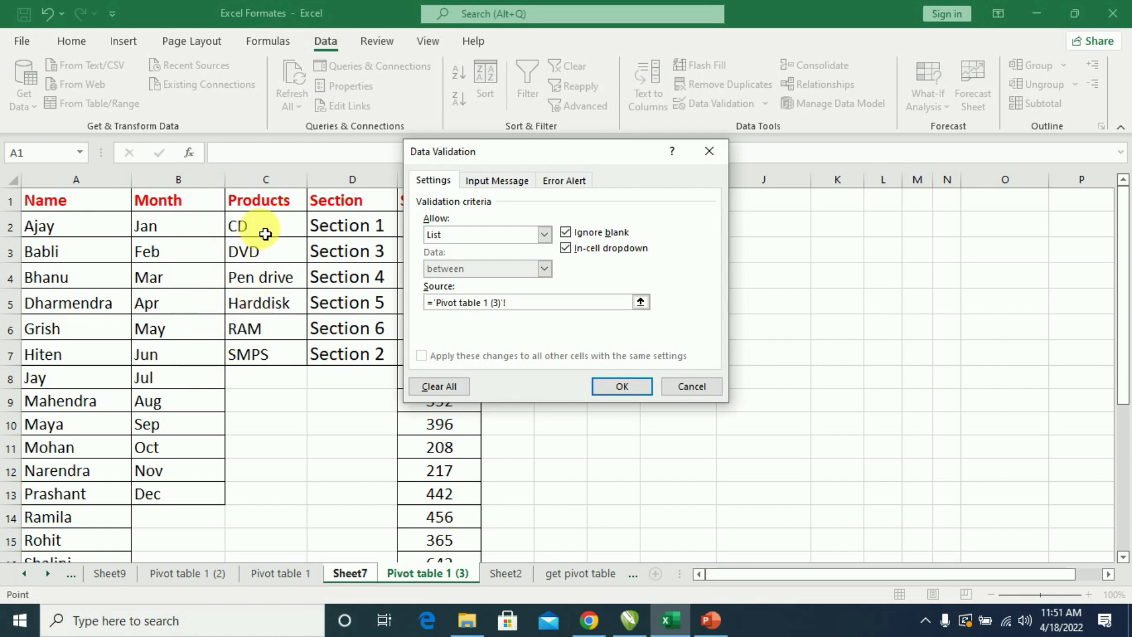
left_click_drag(265, 227, 270, 361)
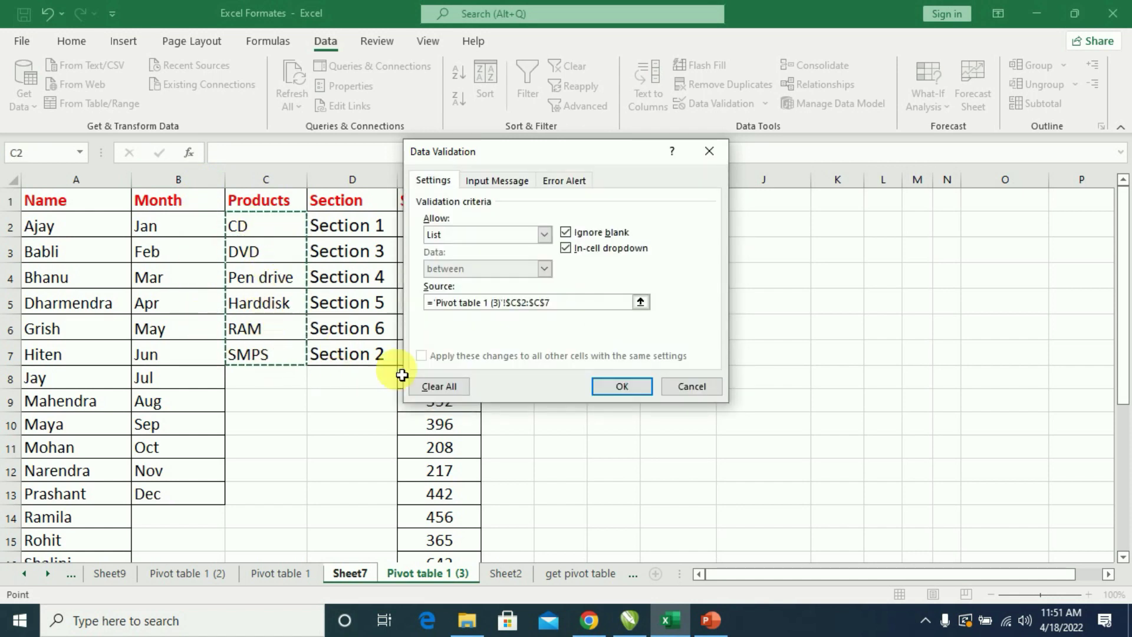
left_click(626, 387)
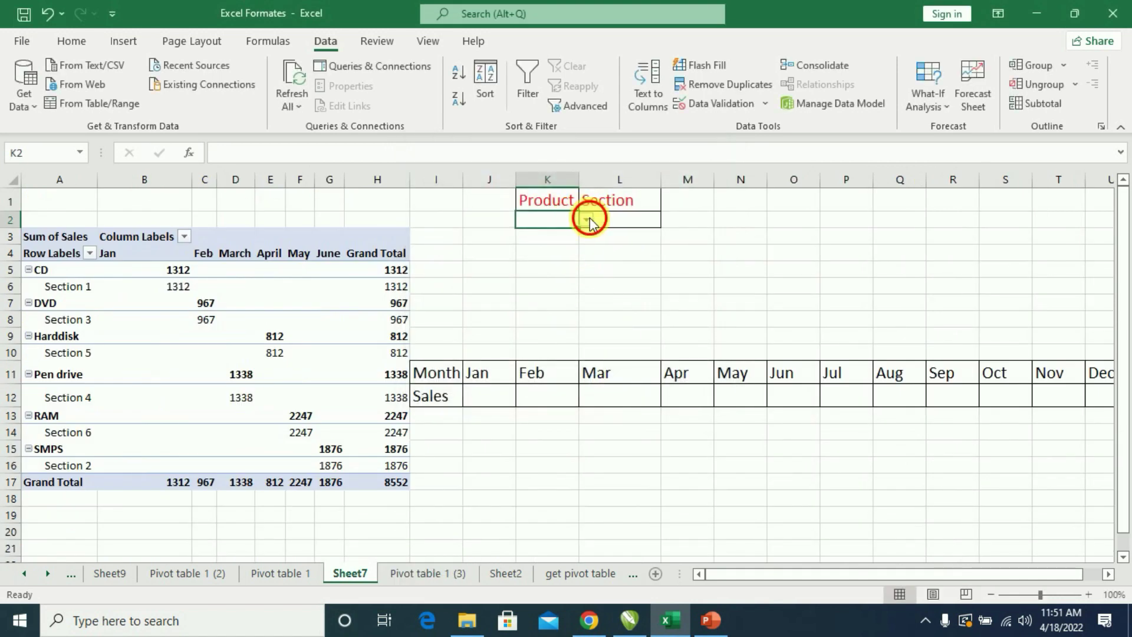
- Choose CD from the new K2 product drop-down
left_click(586, 219)
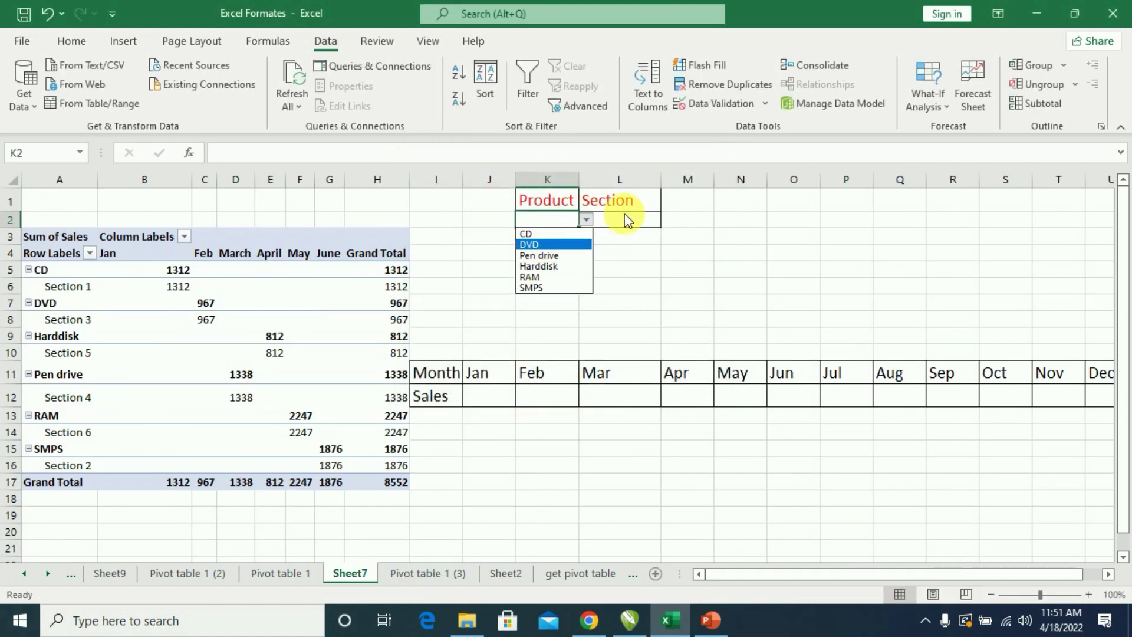
left_click(537, 234)
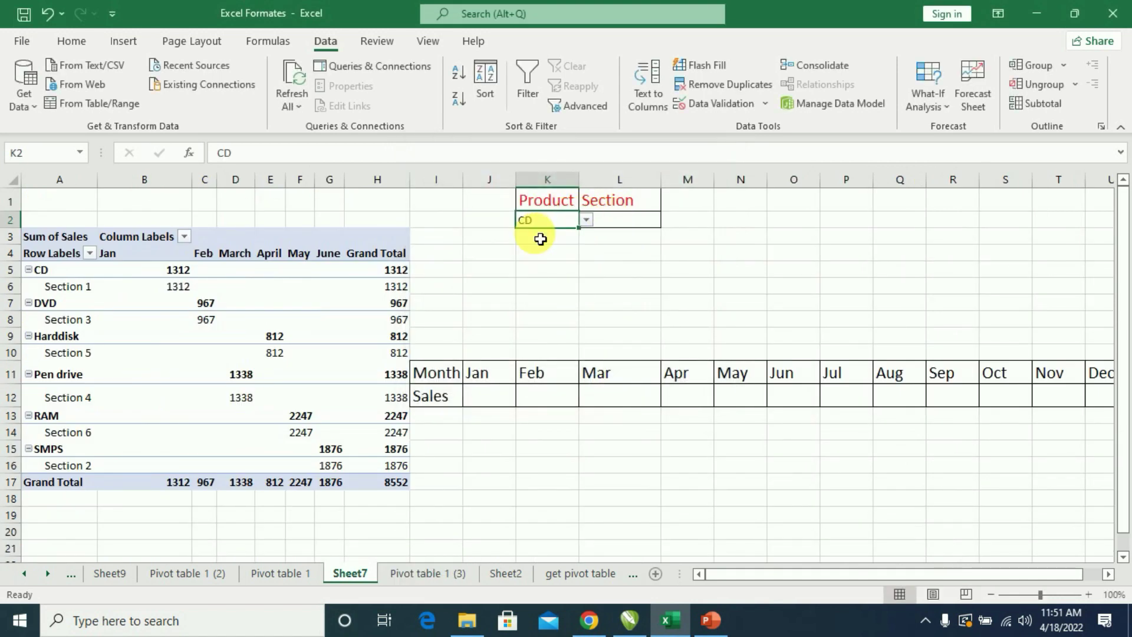
left_click(624, 225)
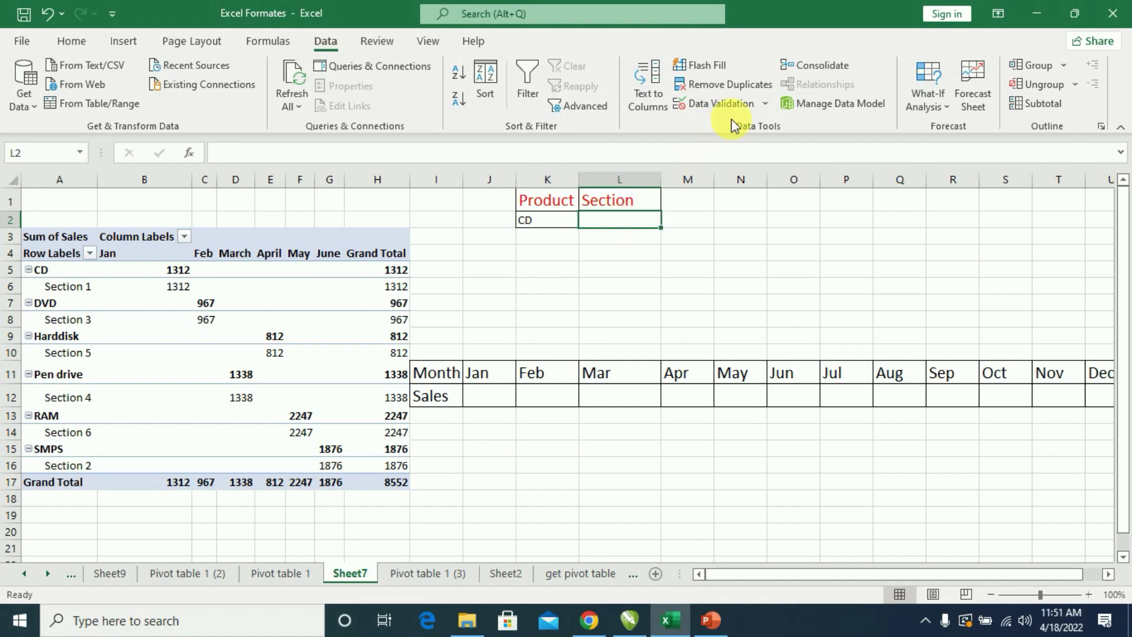
- Give L2 a list validation sourced from the Section column D2:D7 on Pivot table 1 (3), then pick Section 1
left_click(764, 103)
left_click(732, 124)
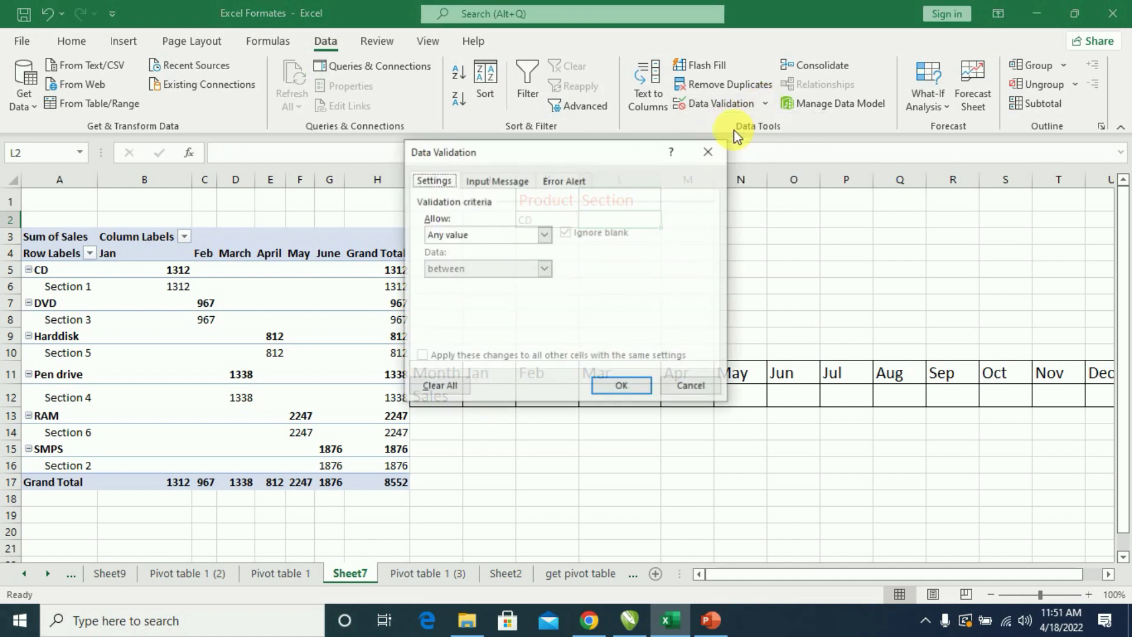
left_click(543, 234)
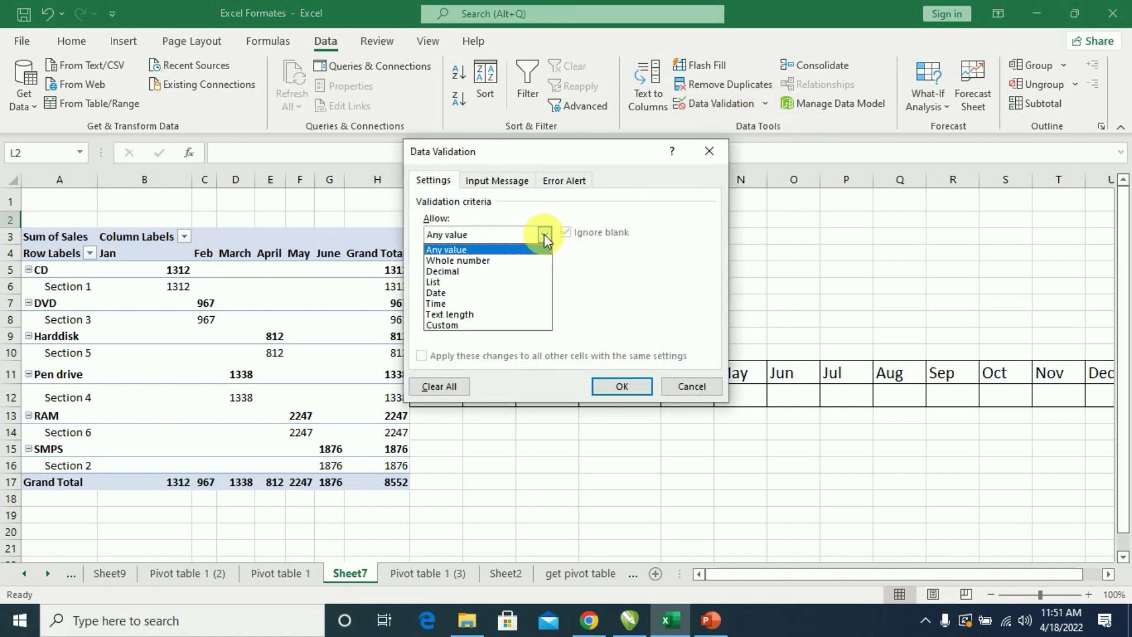
left_click(459, 286)
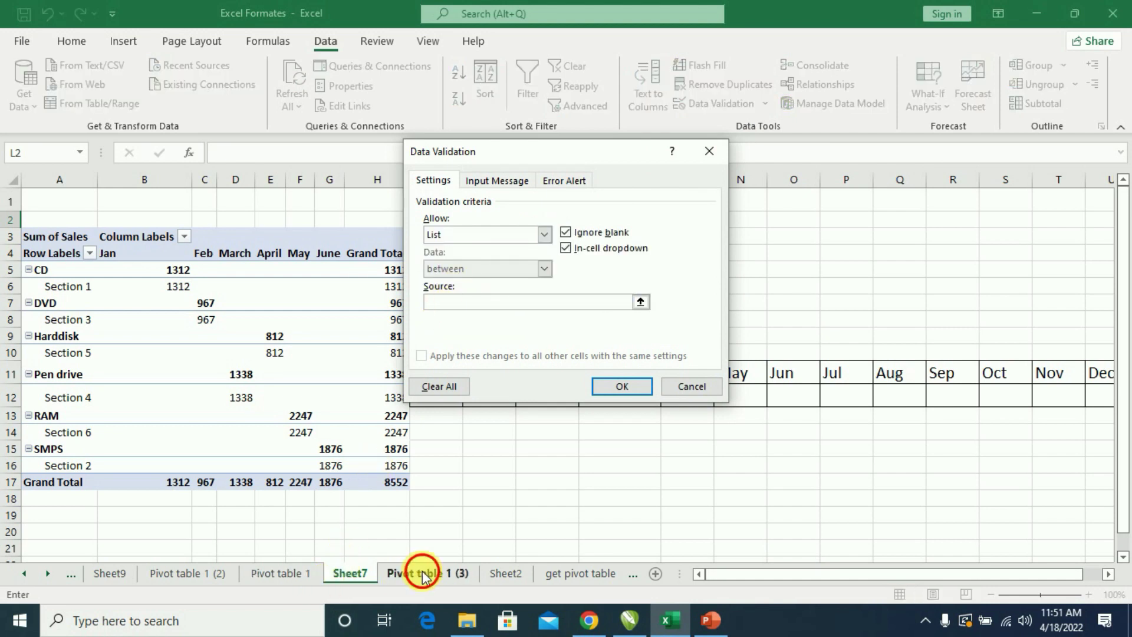
left_click(422, 575)
left_click_drag(350, 233, 339, 354)
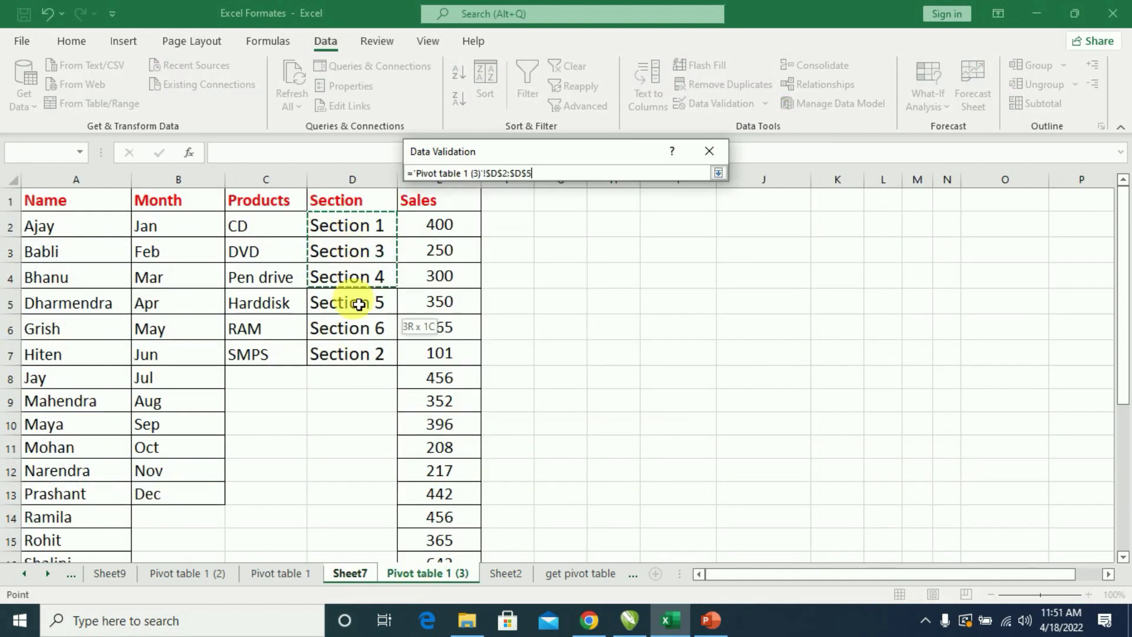
left_click(623, 386)
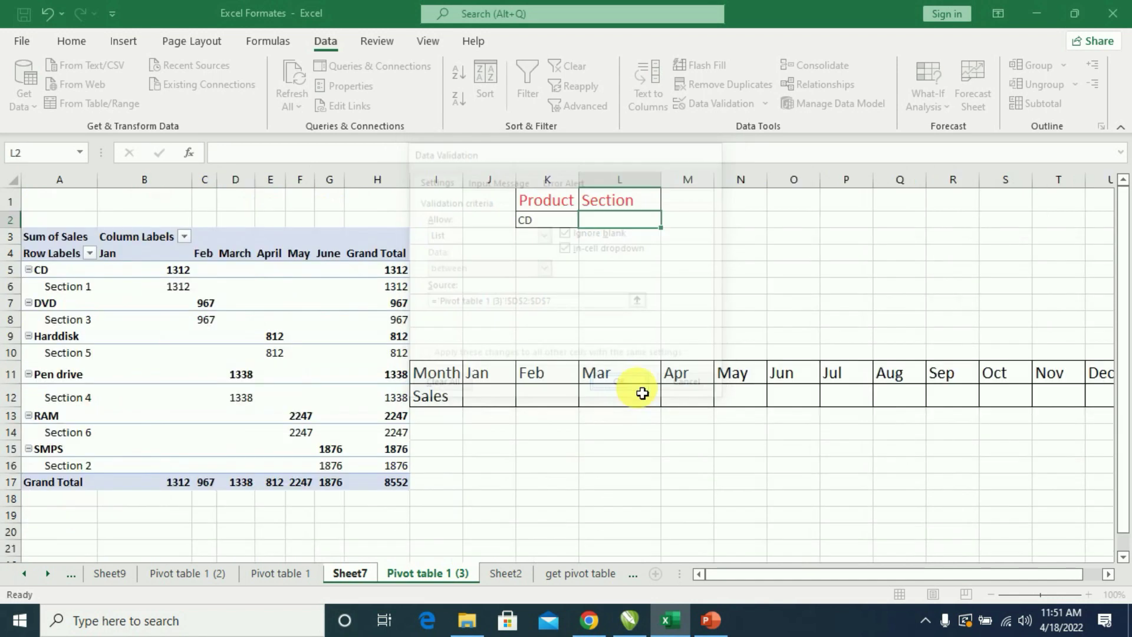
left_click(666, 219)
left_click(621, 235)
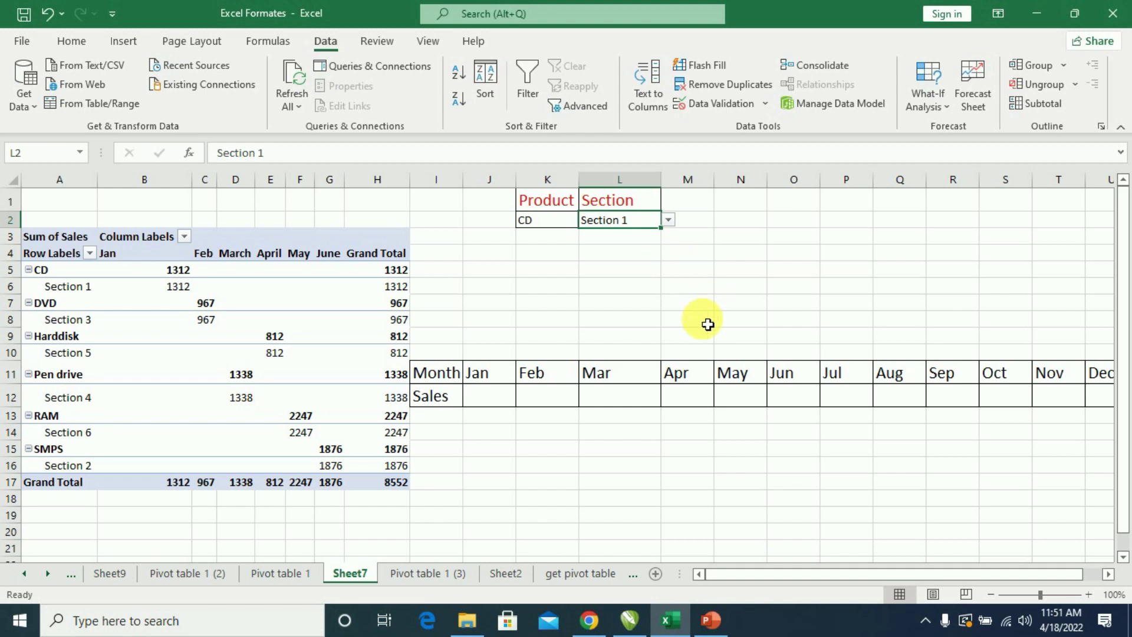
- Start a formula in J12 and point at pivot values such as Harddisk April 812 and RAM May 2247
left_click(495, 404)
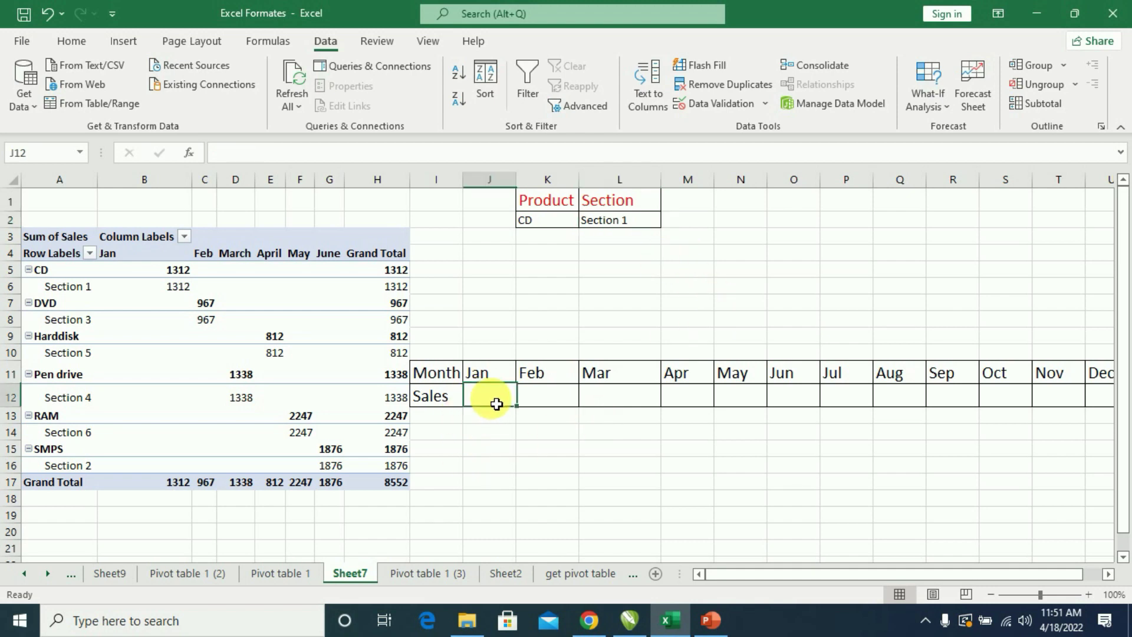
type("=")
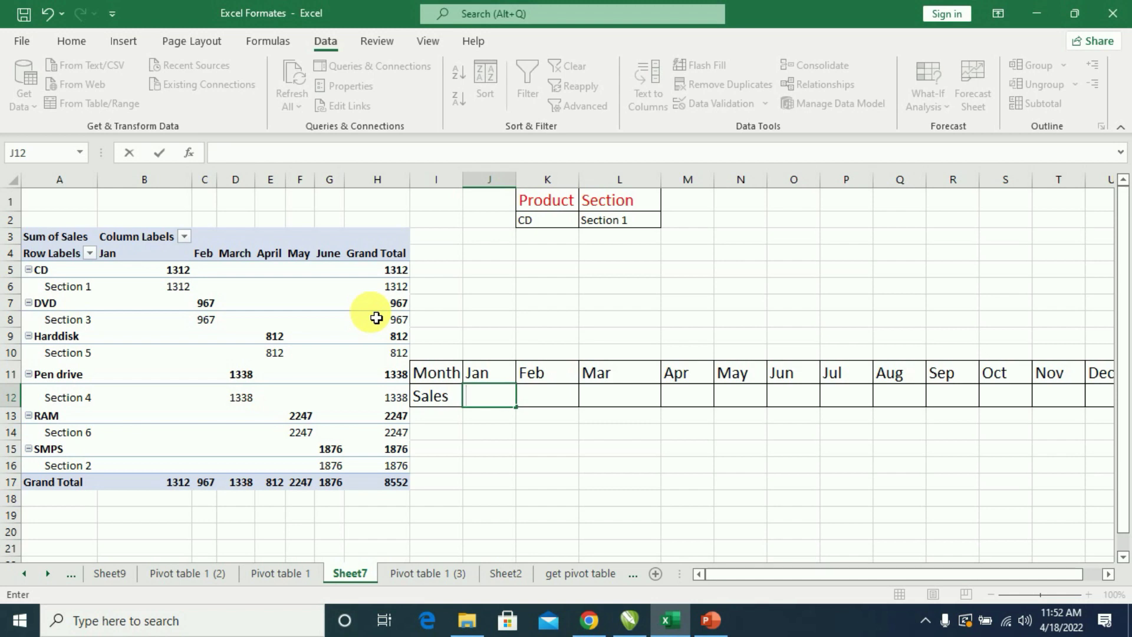
left_click(177, 286)
left_click(211, 308)
left_click(272, 336)
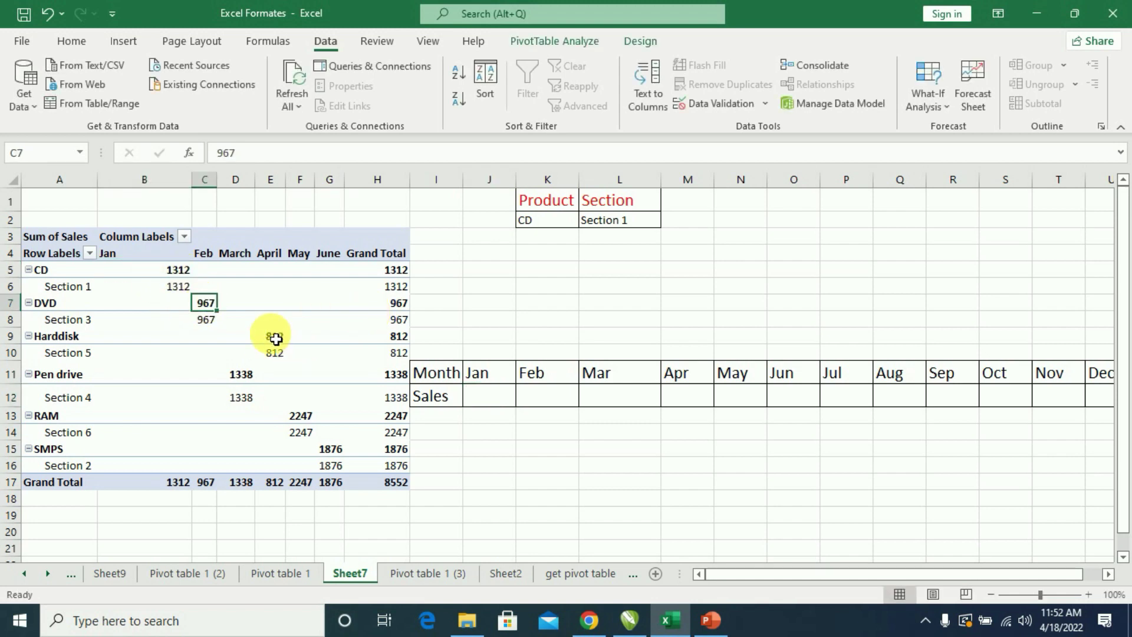
left_click(243, 378)
left_click(298, 413)
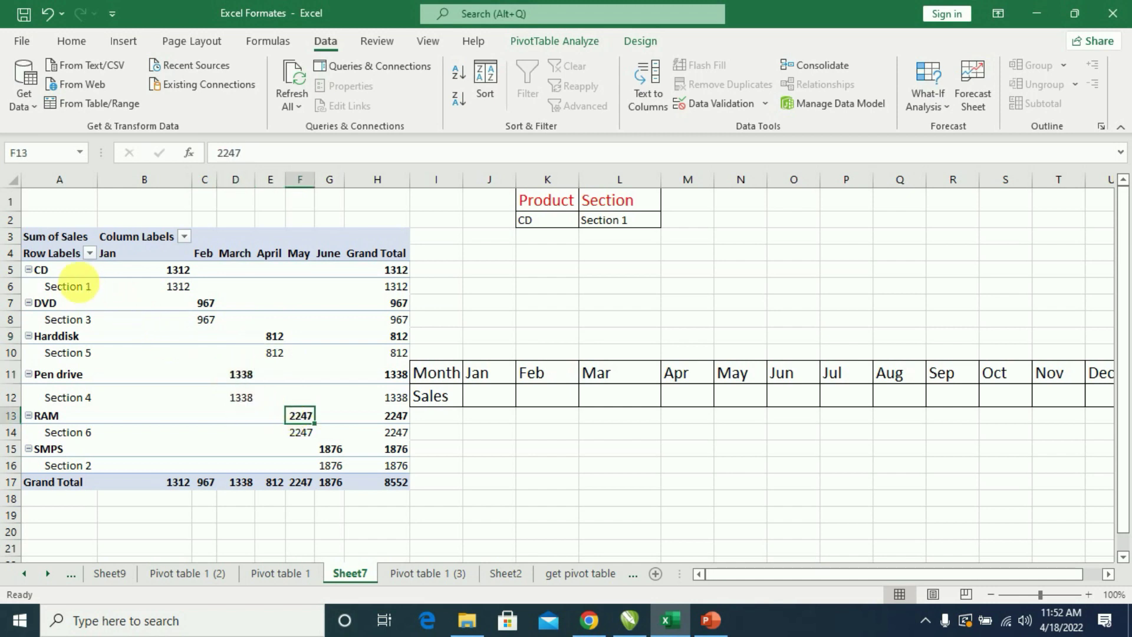
- Ctrl-select the product labels CD, DVD, Harddisk, Pen drive, RAM and SMPS in column A
left_click(60, 278)
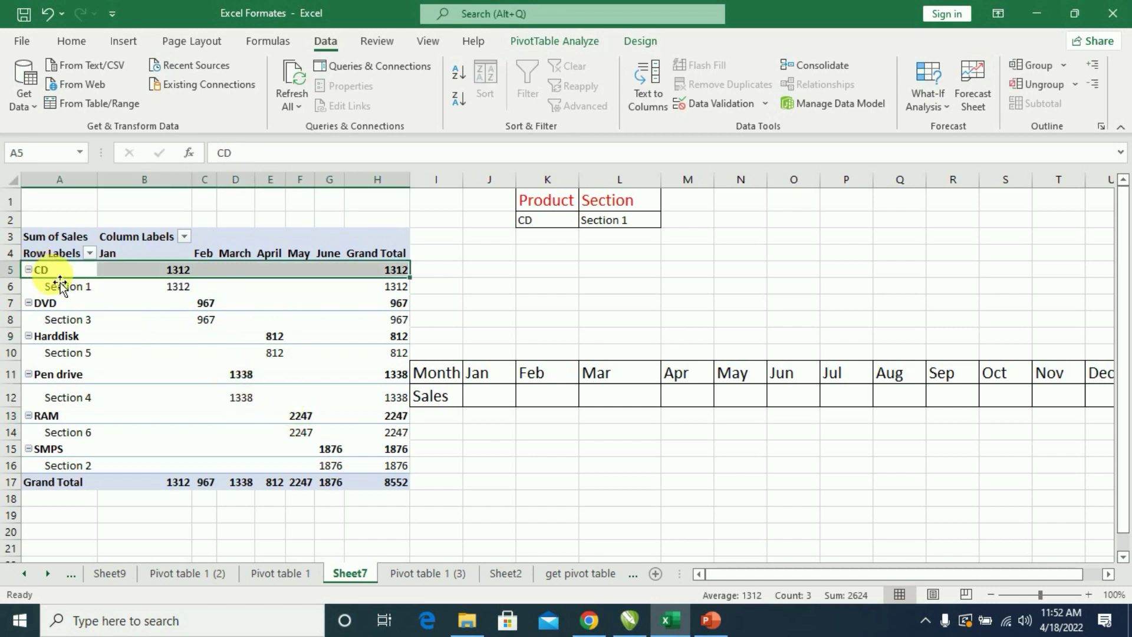
left_click(61, 276)
left_click(58, 283)
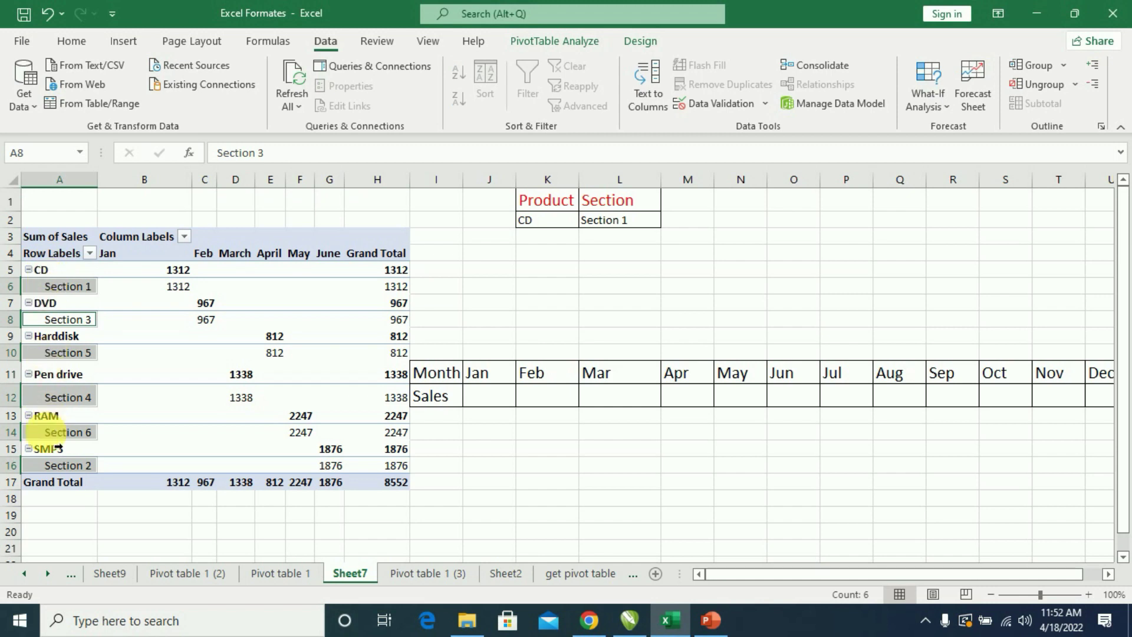
left_click(57, 275)
left_click(58, 281)
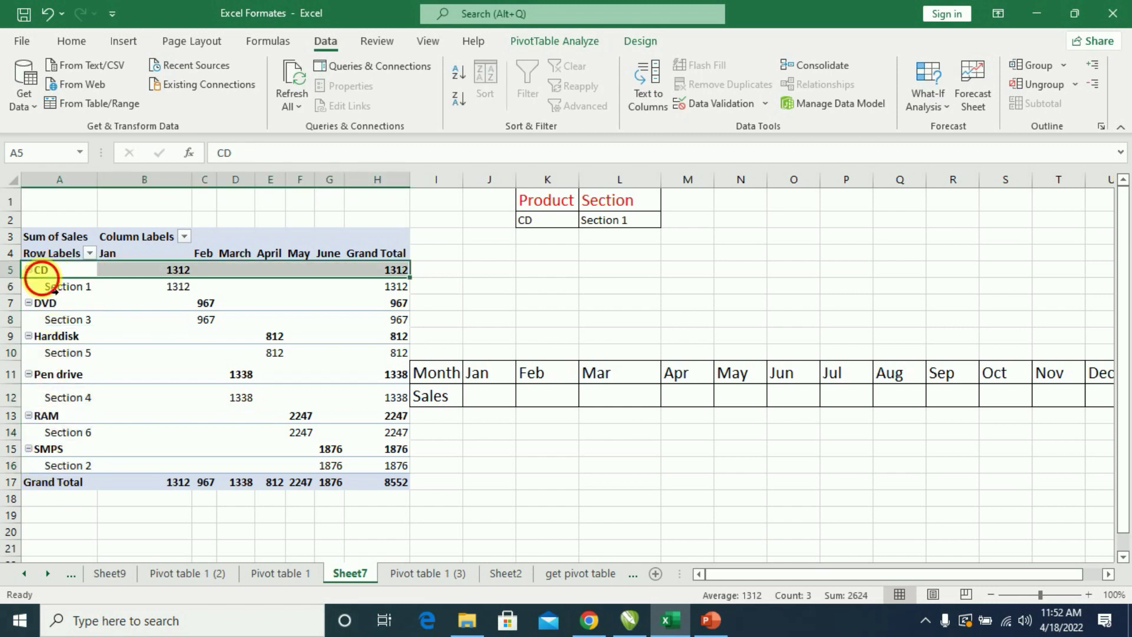
left_click(43, 277)
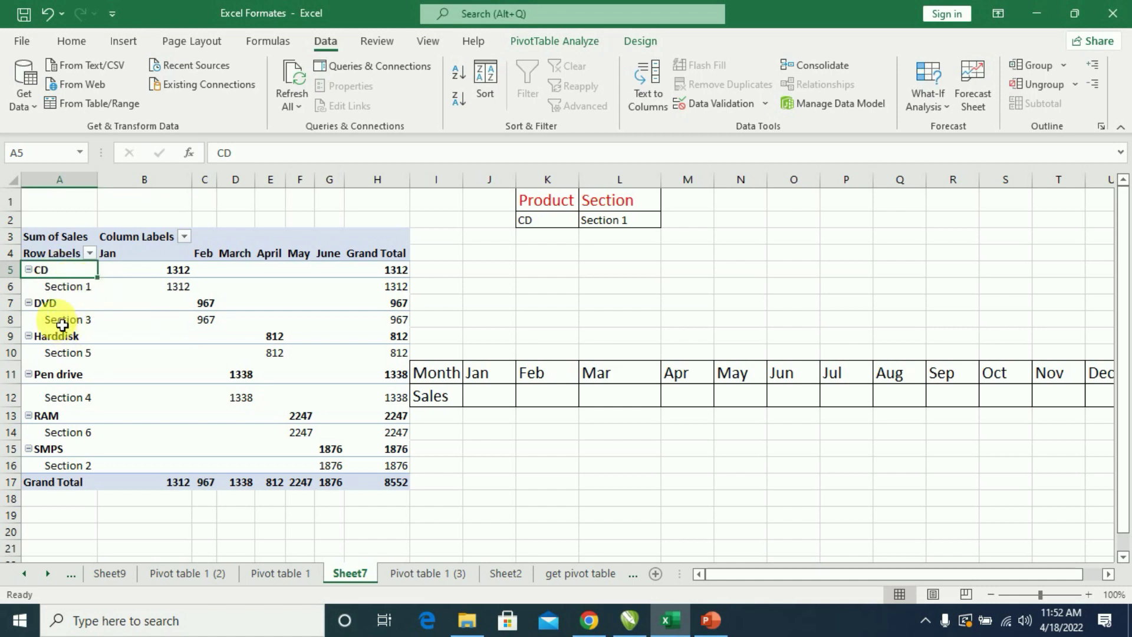
left_click(47, 303, "ctrl")
left_click(53, 336, "ctrl")
left_click(53, 374, "ctrl")
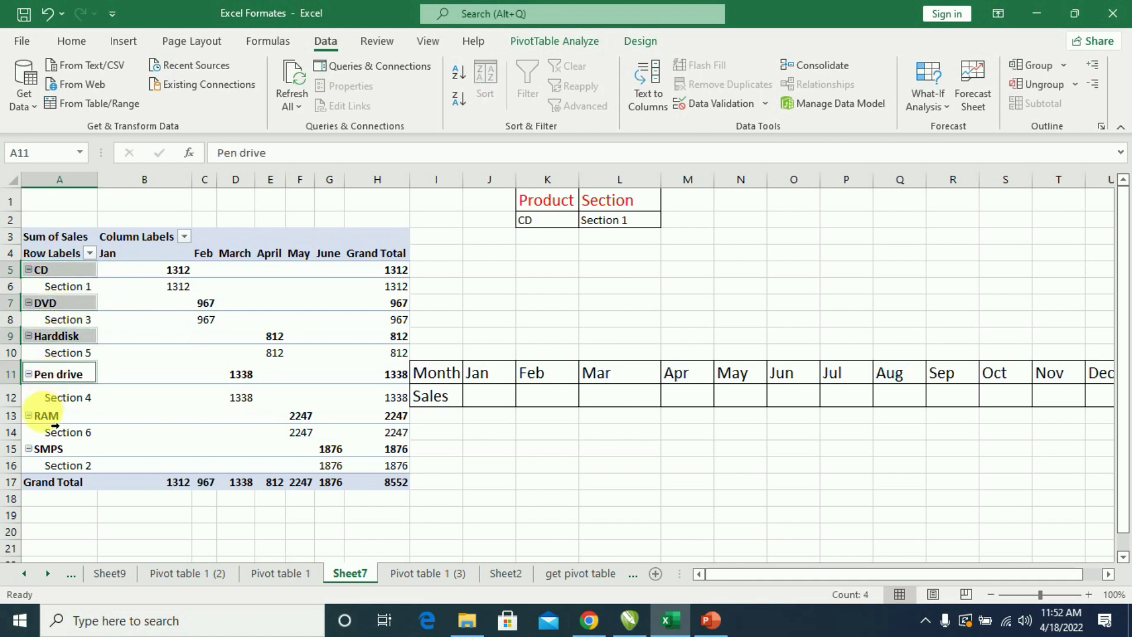
left_click(47, 416, "ctrl")
left_click(50, 449, "ctrl")
left_click(47, 271, "ctrl")
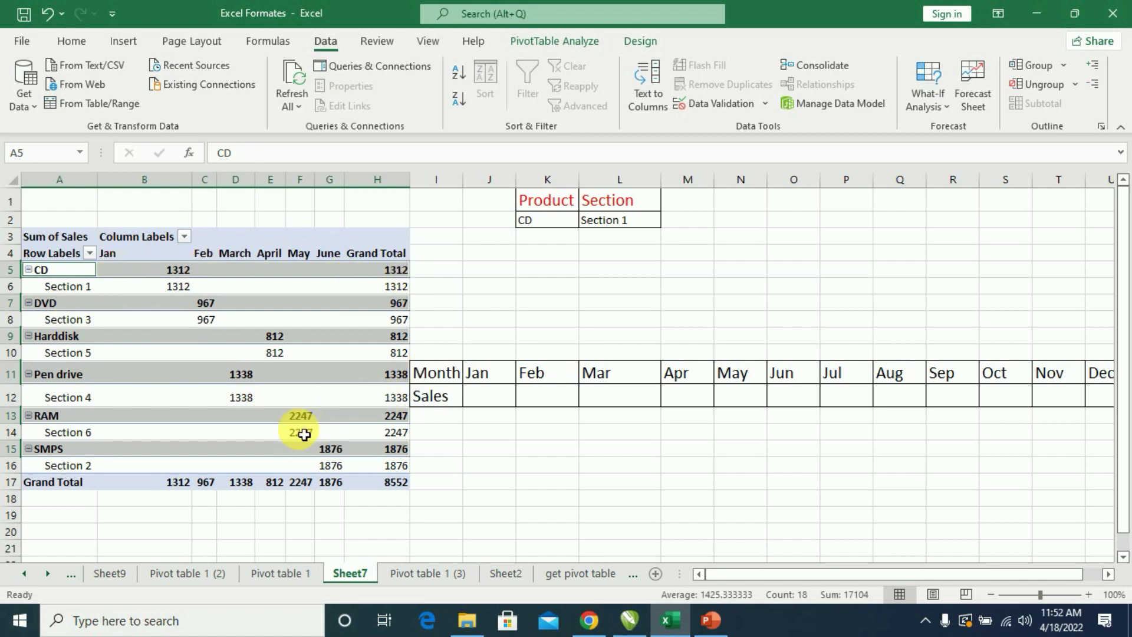
- Turn off the Products subtotals in the pivot and select the CD Section 1 January value 1312
right_click(111, 273)
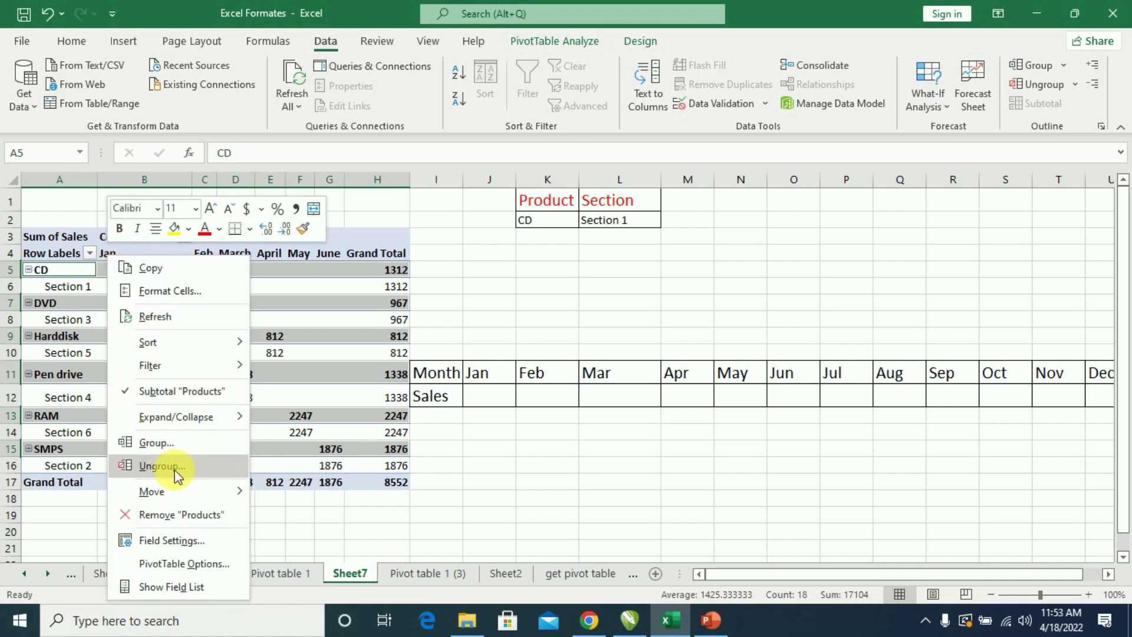
left_click(207, 391)
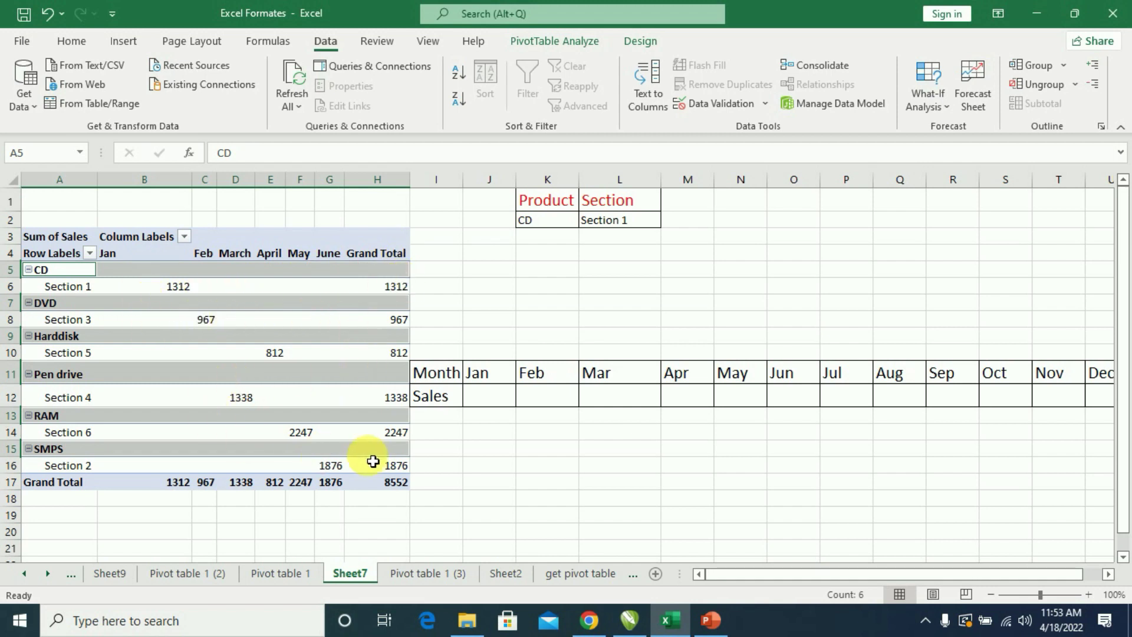
mouse_move(376, 448)
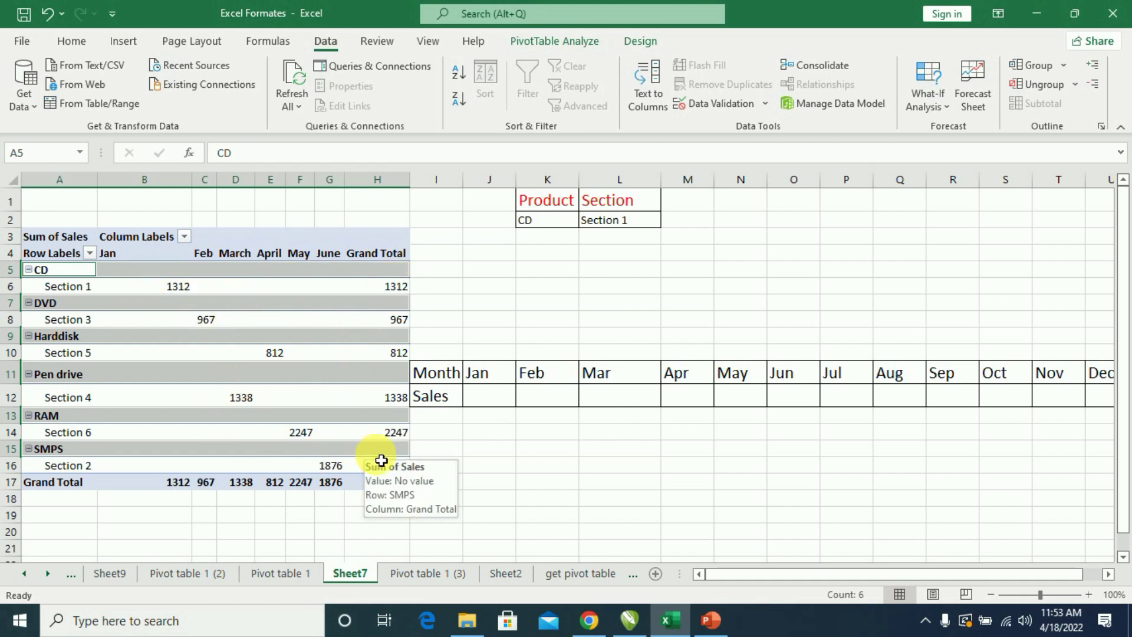
left_click(145, 286)
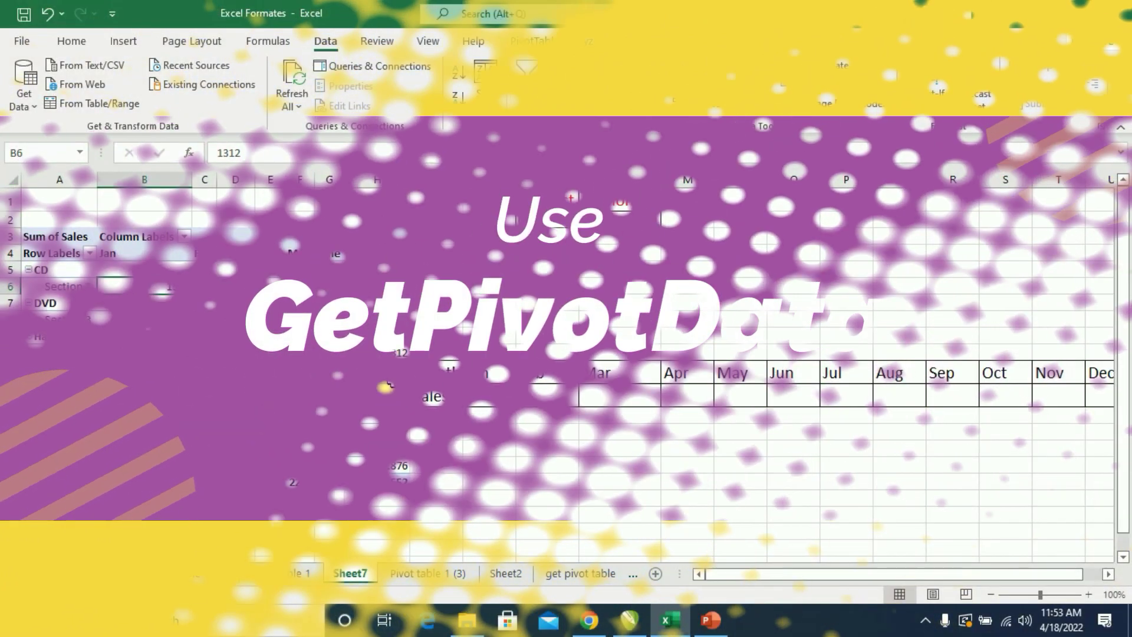
- Build a GETPIVOTDATA formula in J12 for CD Section 1 January sales, comparing it against the CD total reference
left_click(498, 401)
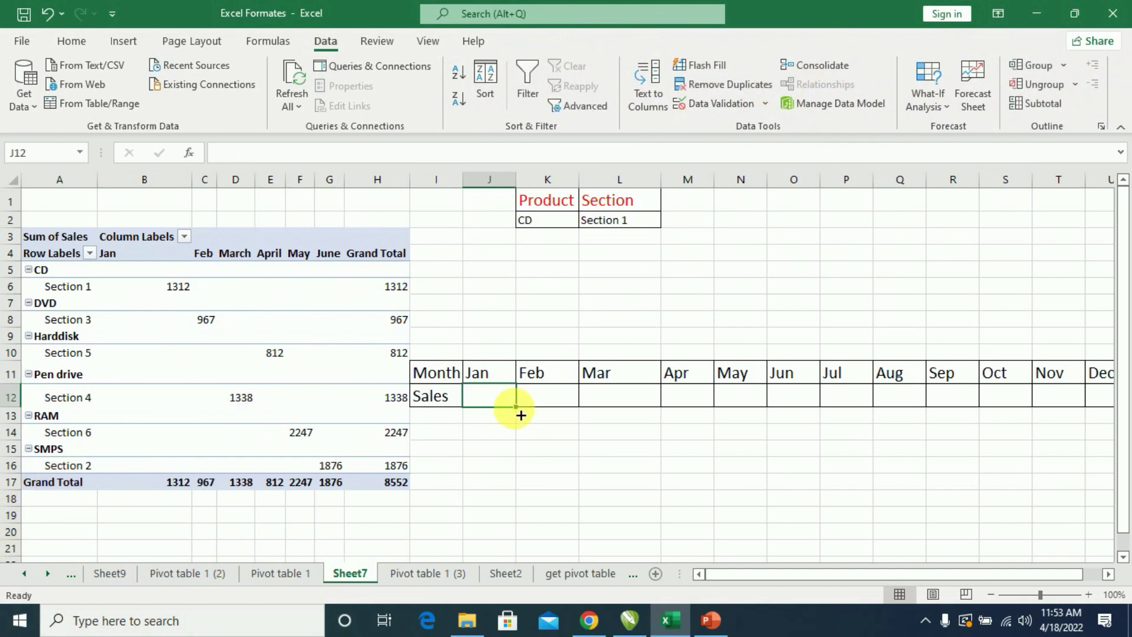
type("=")
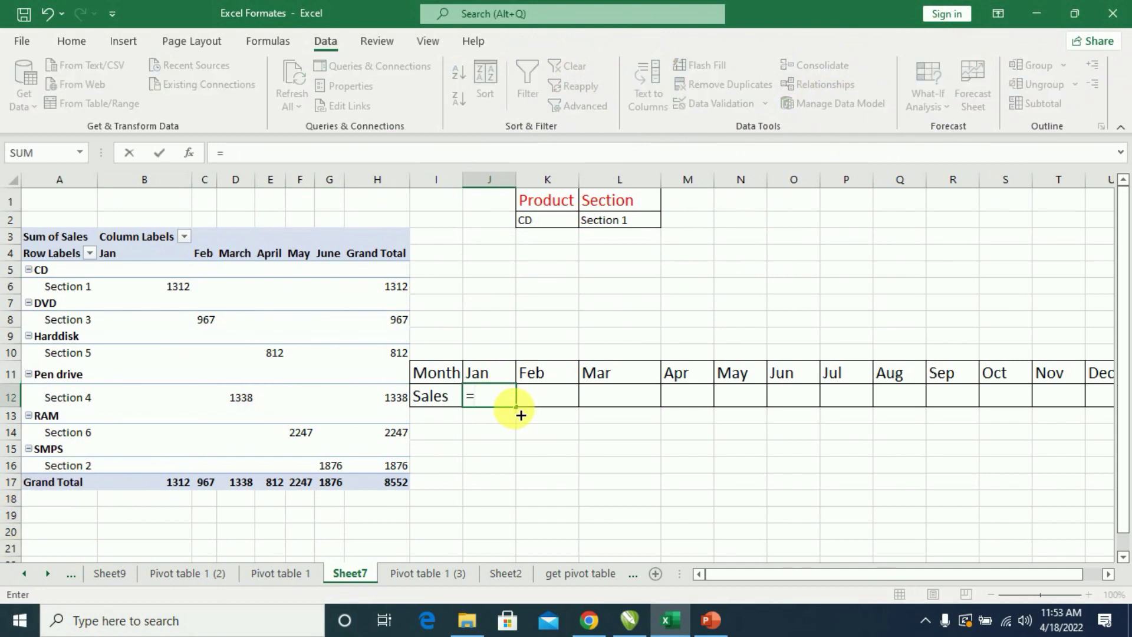
left_click(184, 294)
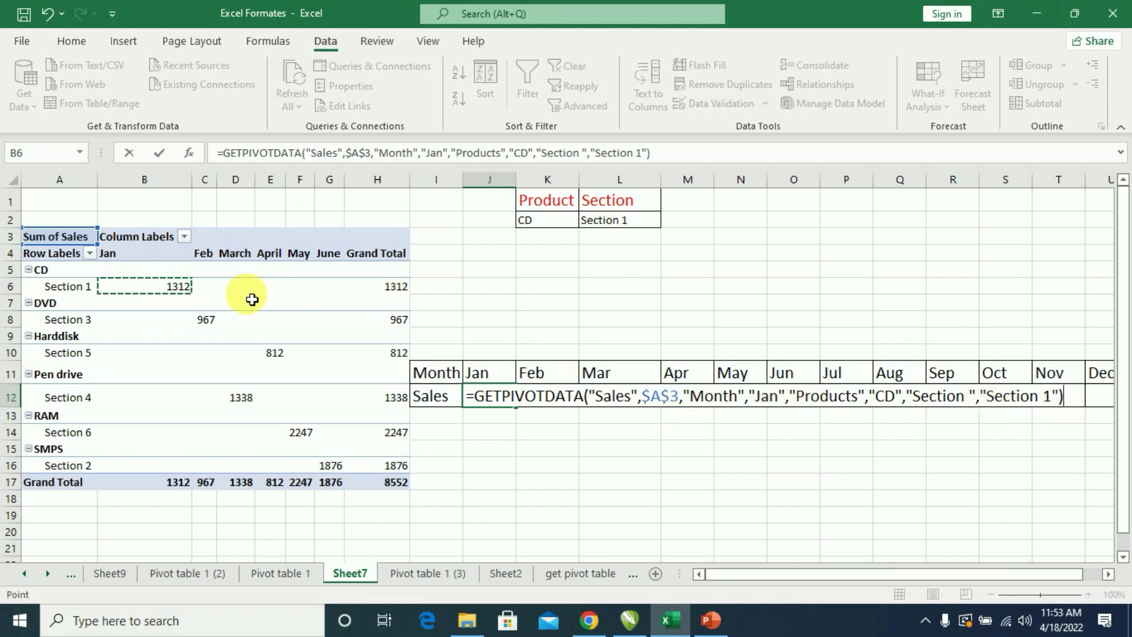
left_click(146, 273)
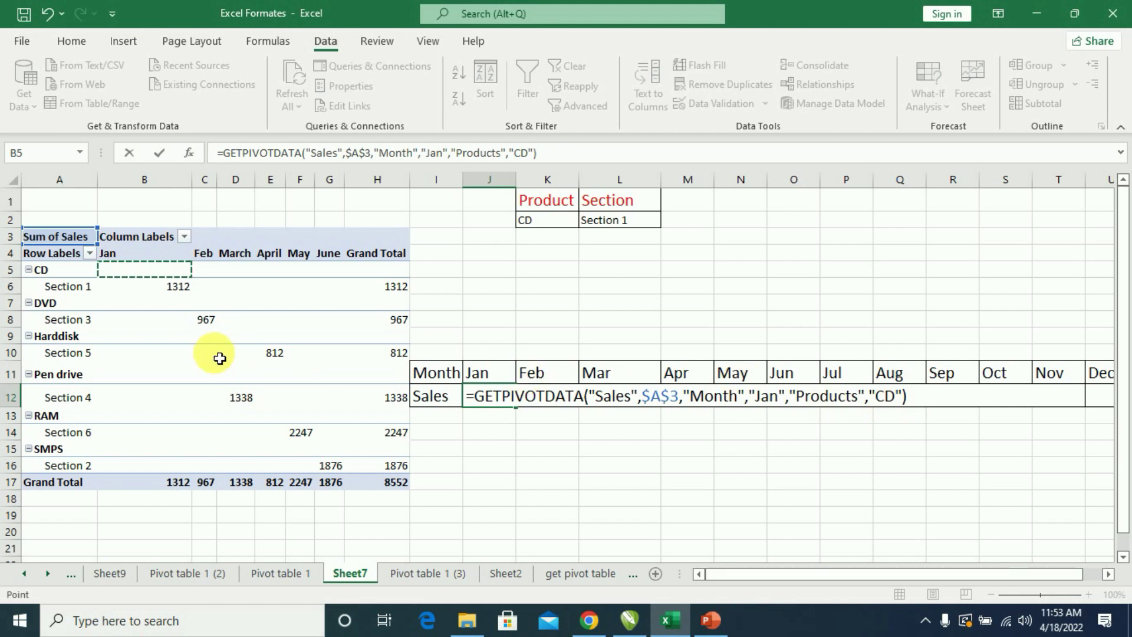
left_click(156, 293)
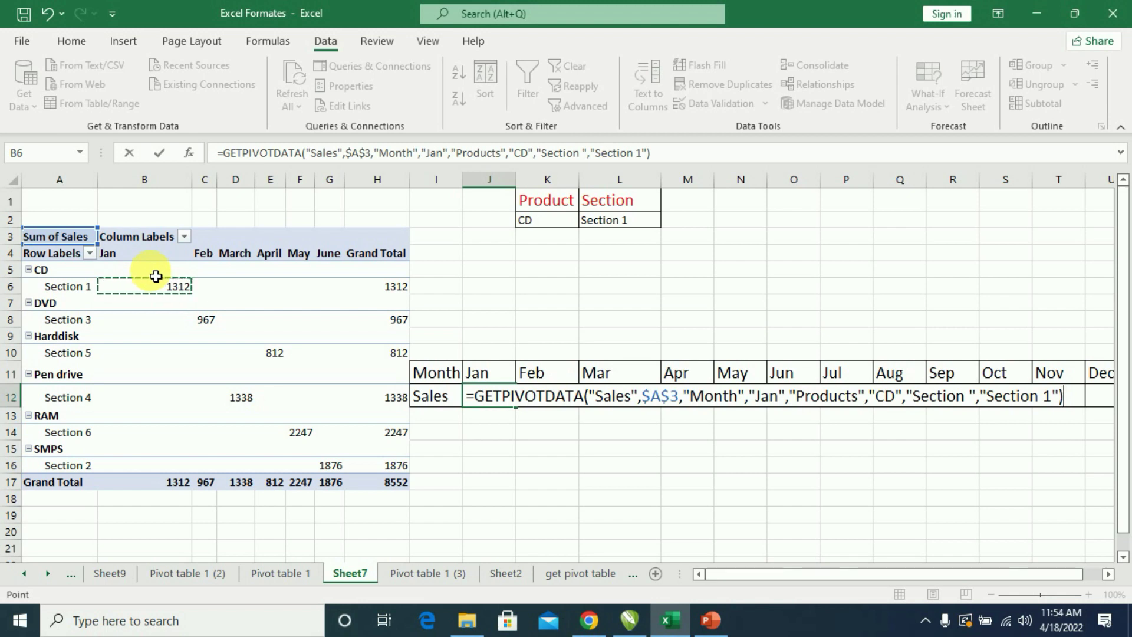
left_click(157, 276)
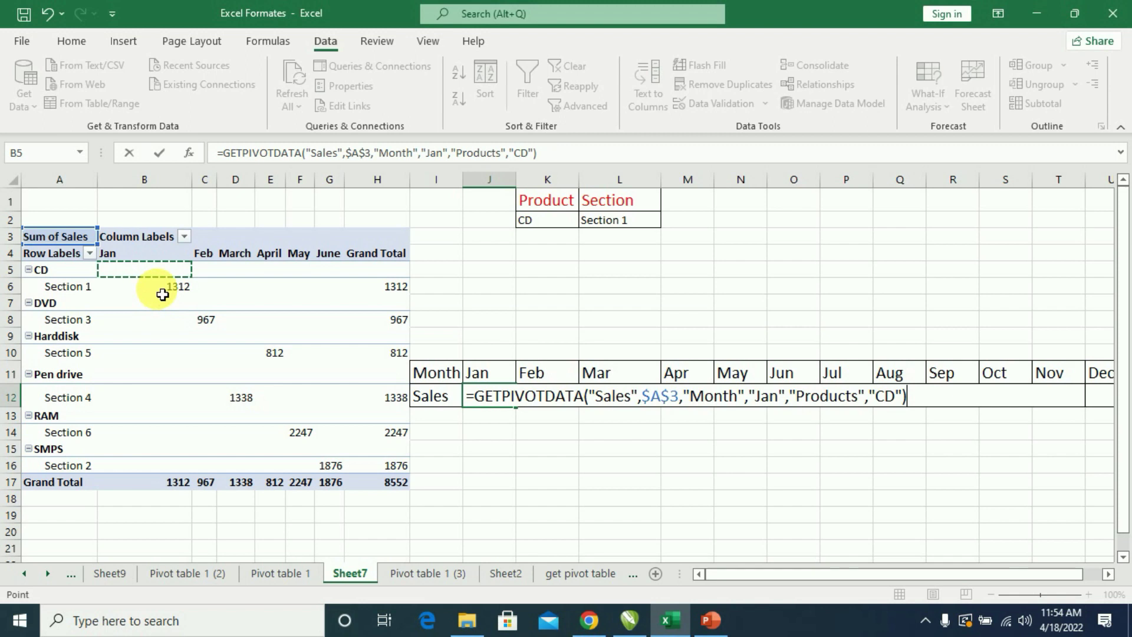
left_click(162, 293)
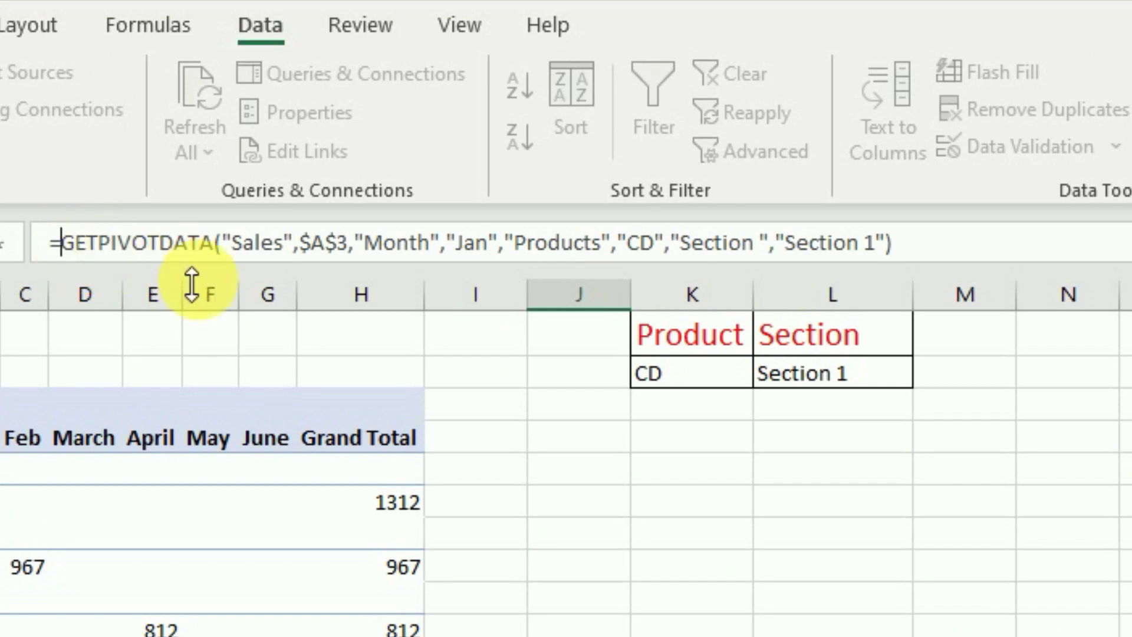
- Wrap J12's GETPIVOTDATA formula in IFERROR with a 0 fallback and commit it
type("if")
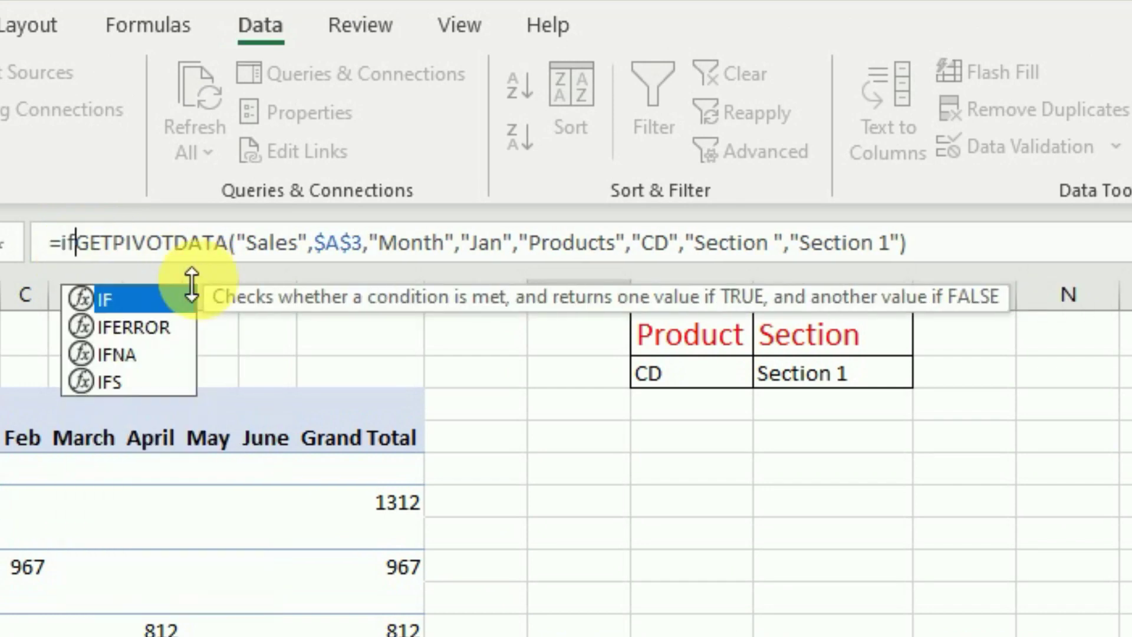
double_click(114, 323)
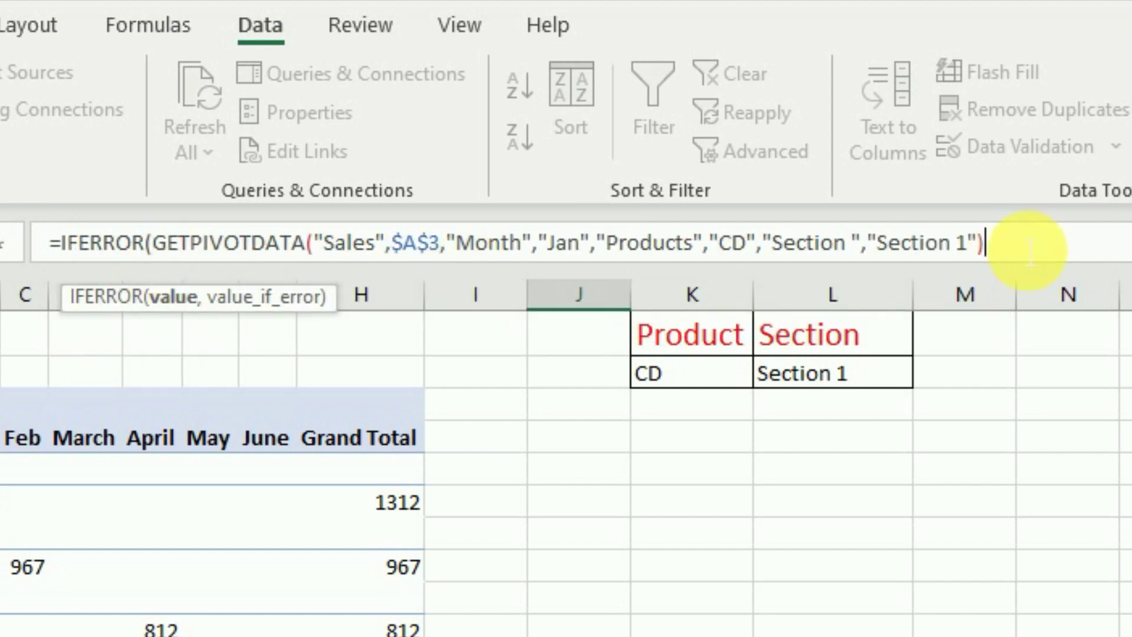
type(",0")
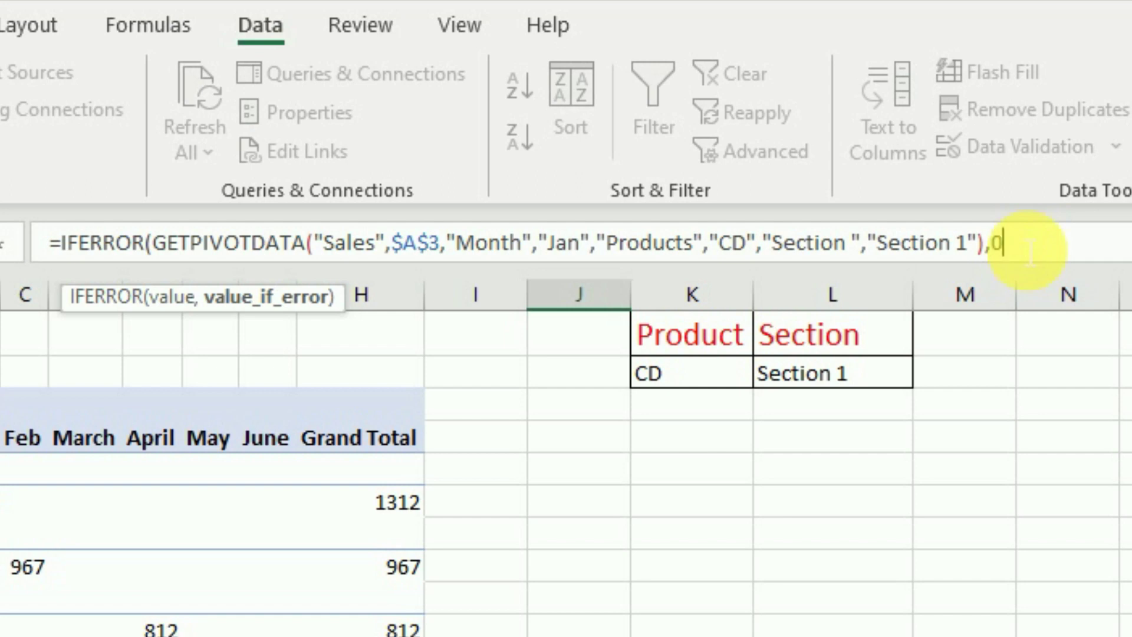
type(")")
key("Return")
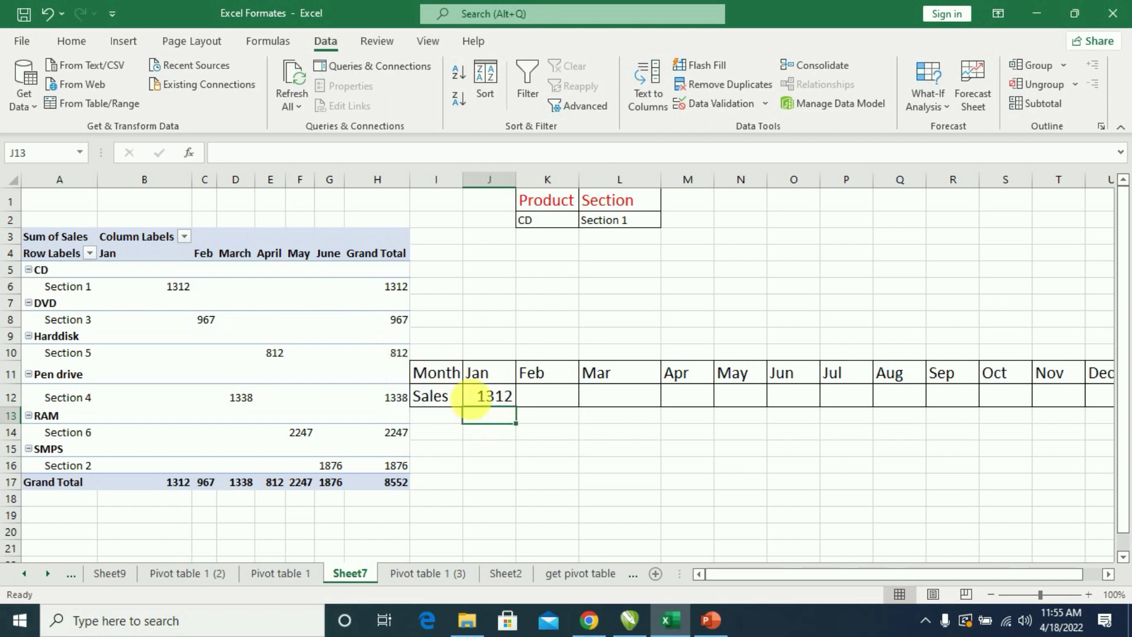
left_click(478, 399)
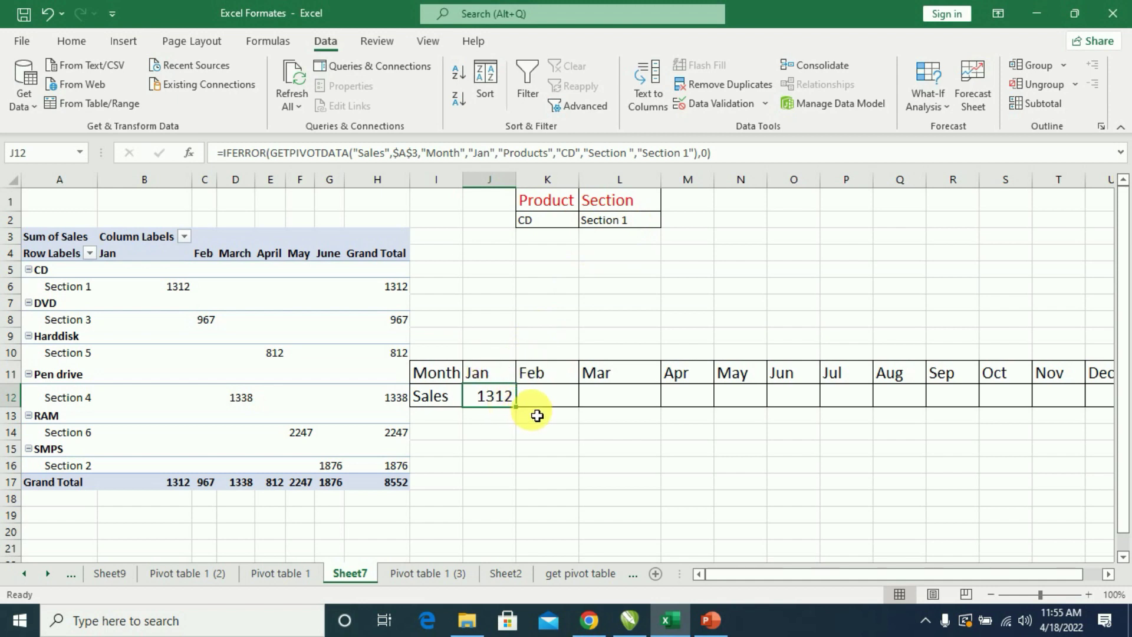
mouse_move(523, 414)
left_mouse_down()
mouse_move(1119, 406)
mouse_move(1023, 425)
left_mouse_up()
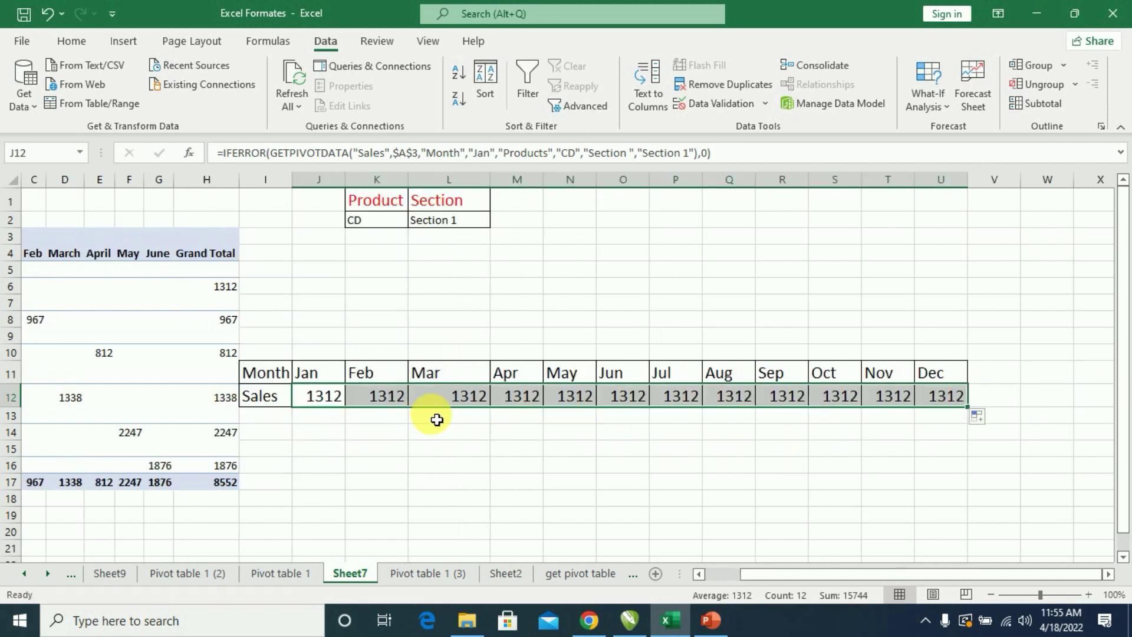
left_click_drag(384, 398, 960, 404)
key("Delete")
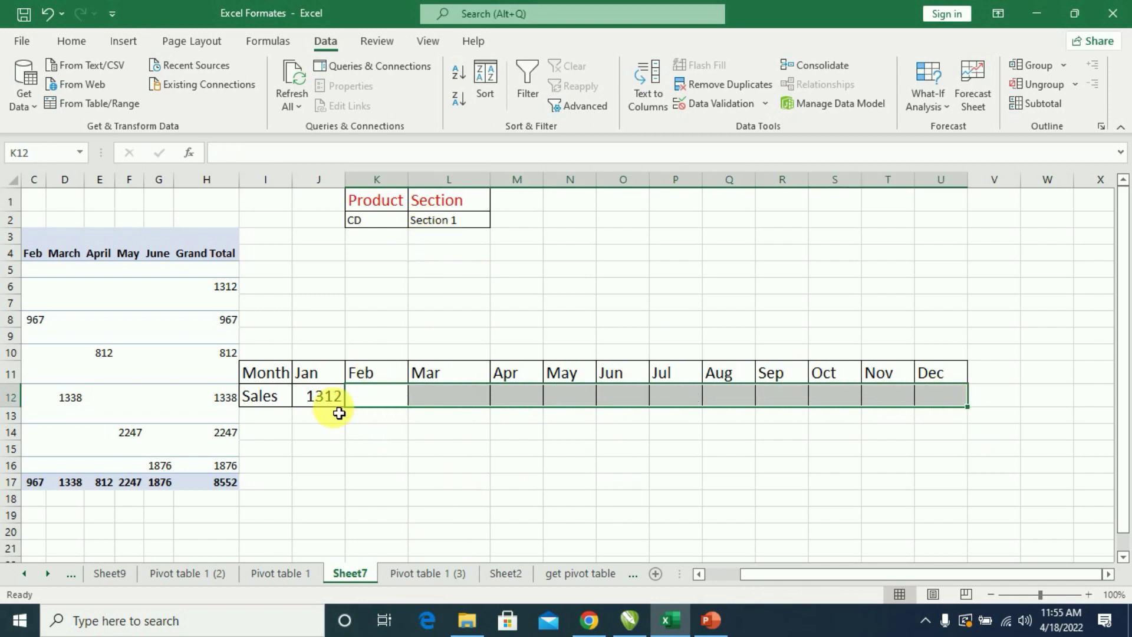
left_click(329, 398)
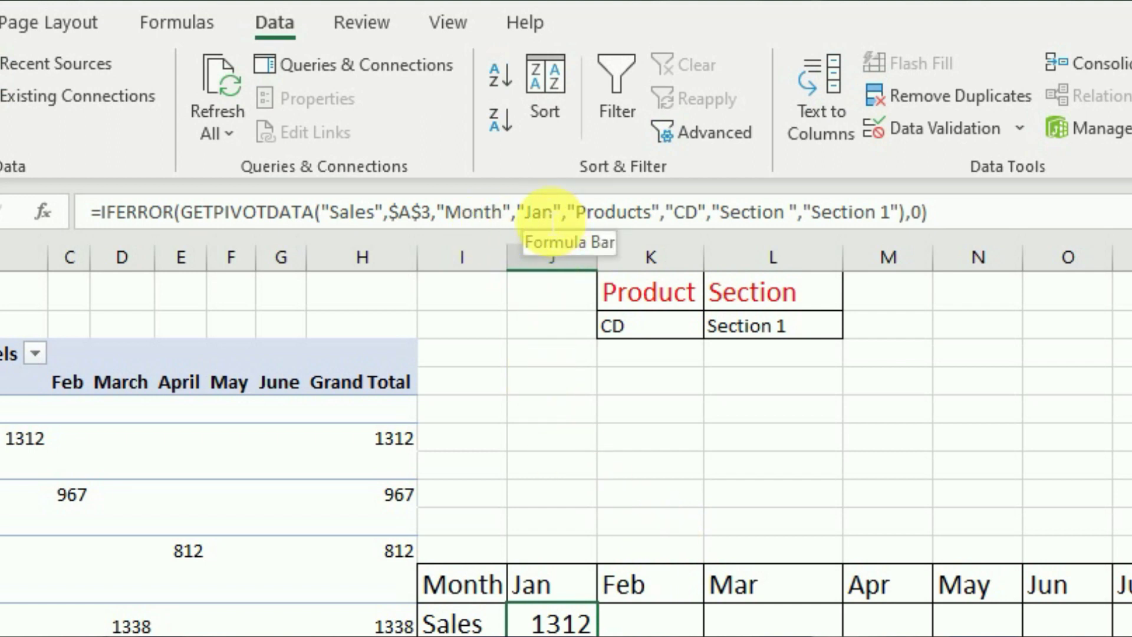
- In the J12 formula, replace the typed Jan month argument with the row-locked reference J$11
left_click(541, 212)
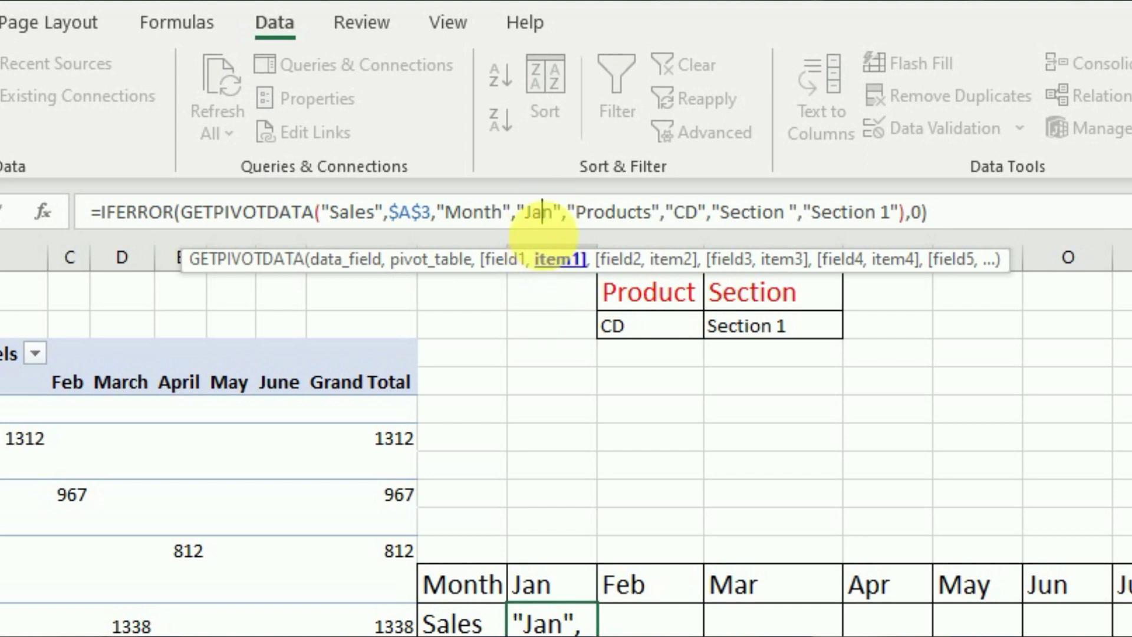
left_click(550, 228)
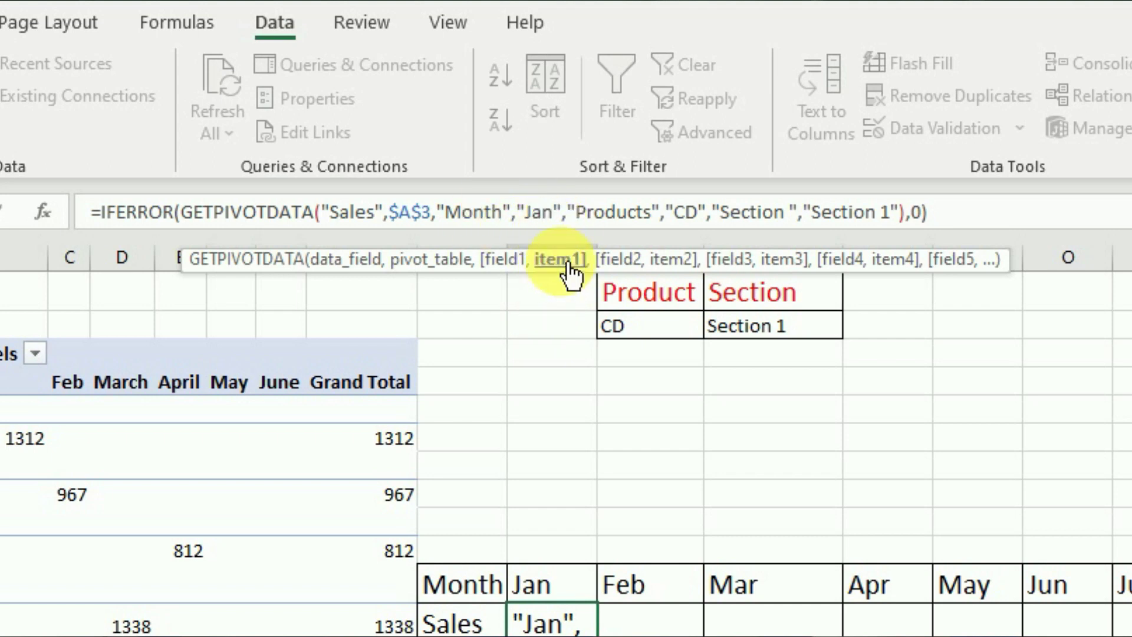
left_click(569, 273)
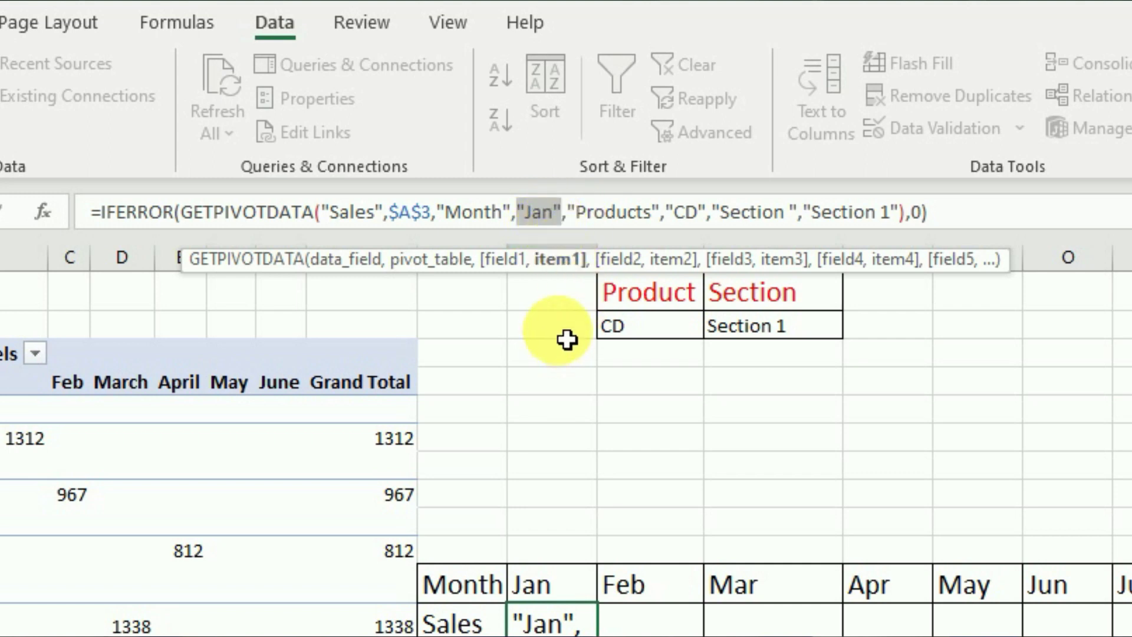
left_click(557, 585)
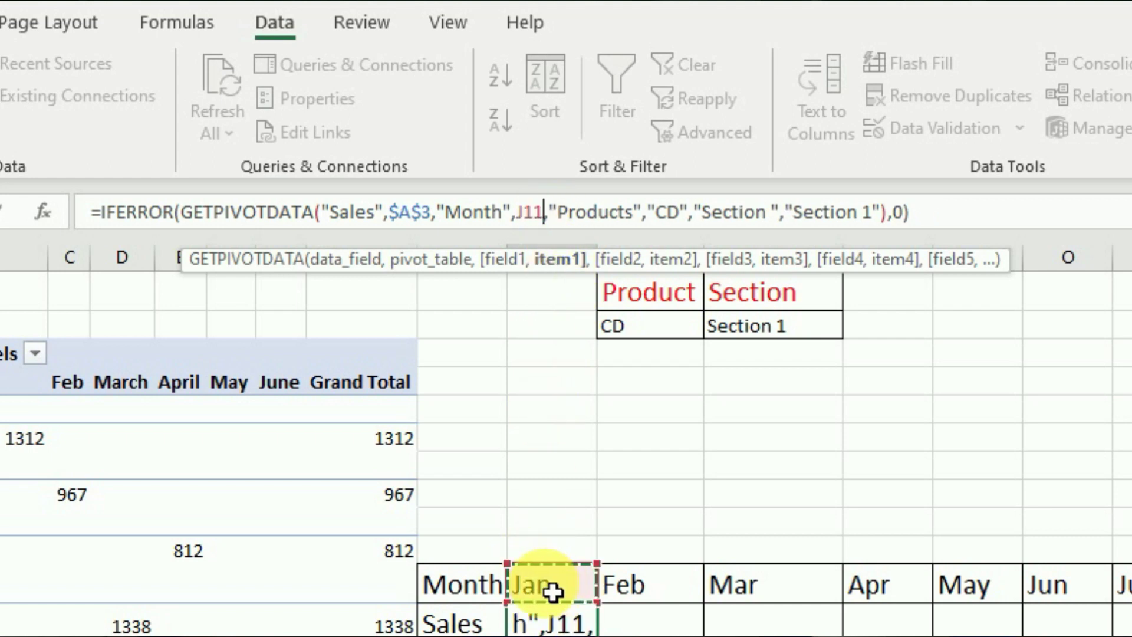
left_click(543, 213)
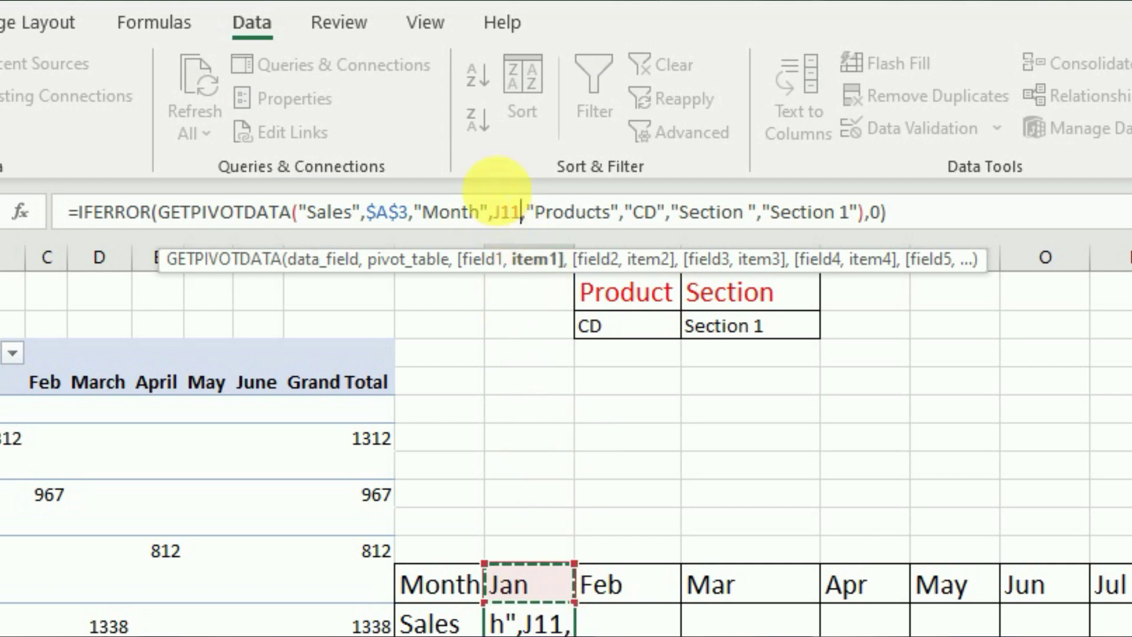
left_click(522, 219)
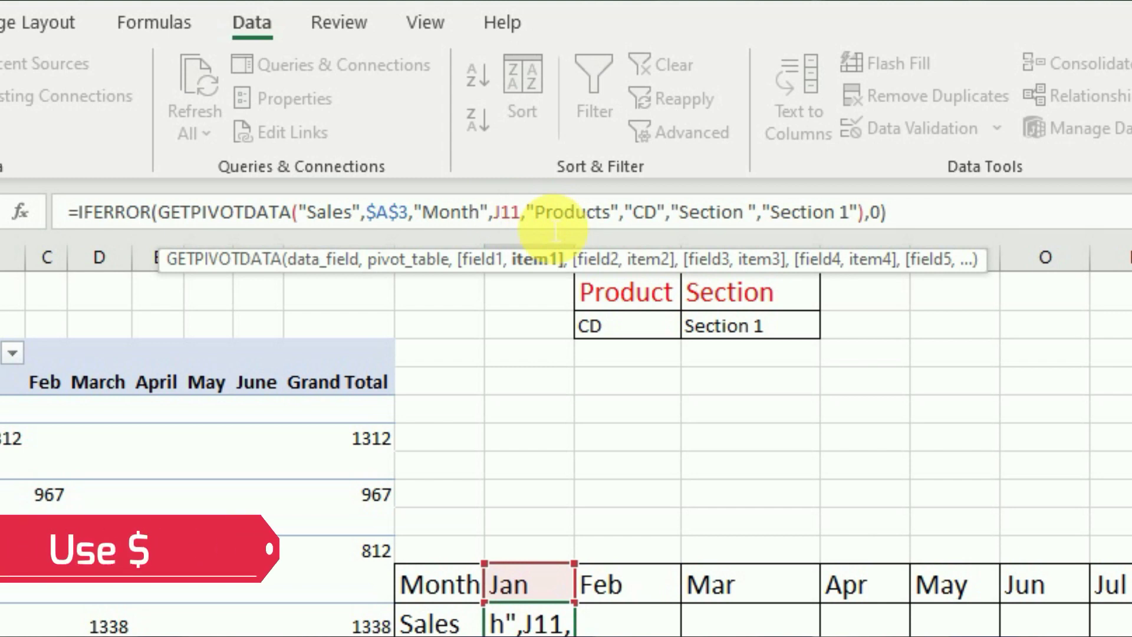
type("$")
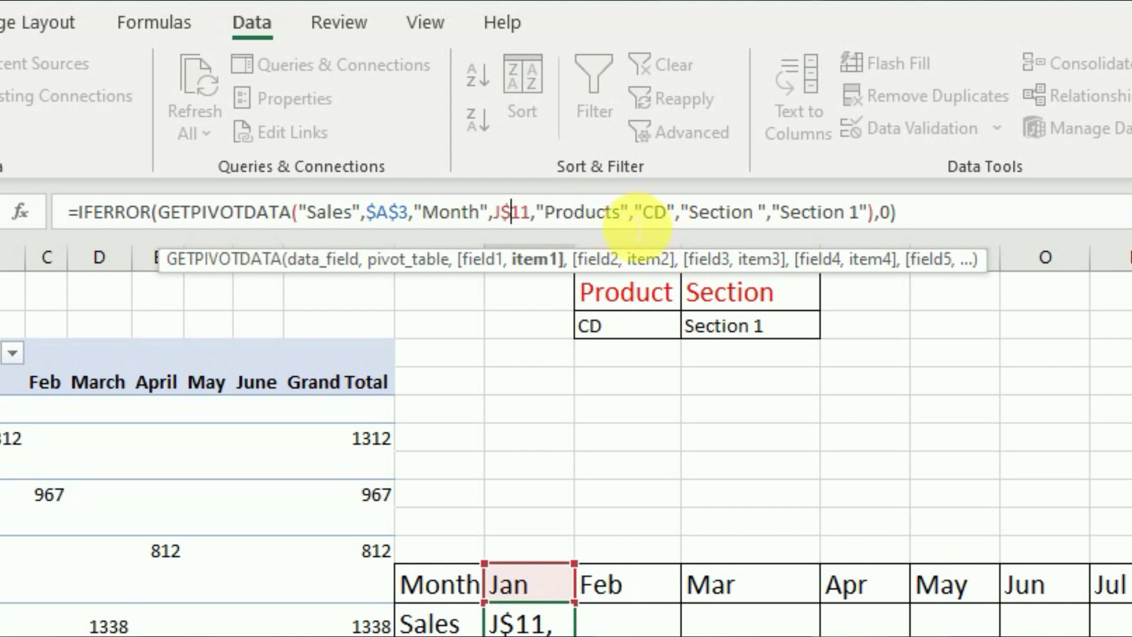
left_click(654, 212)
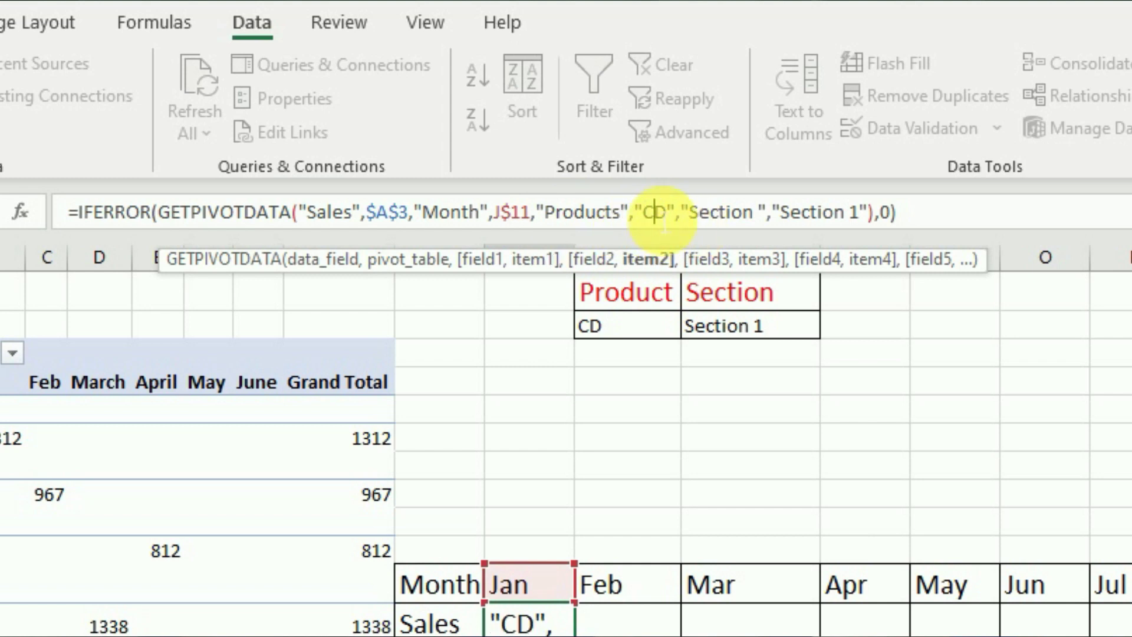
left_click(655, 274)
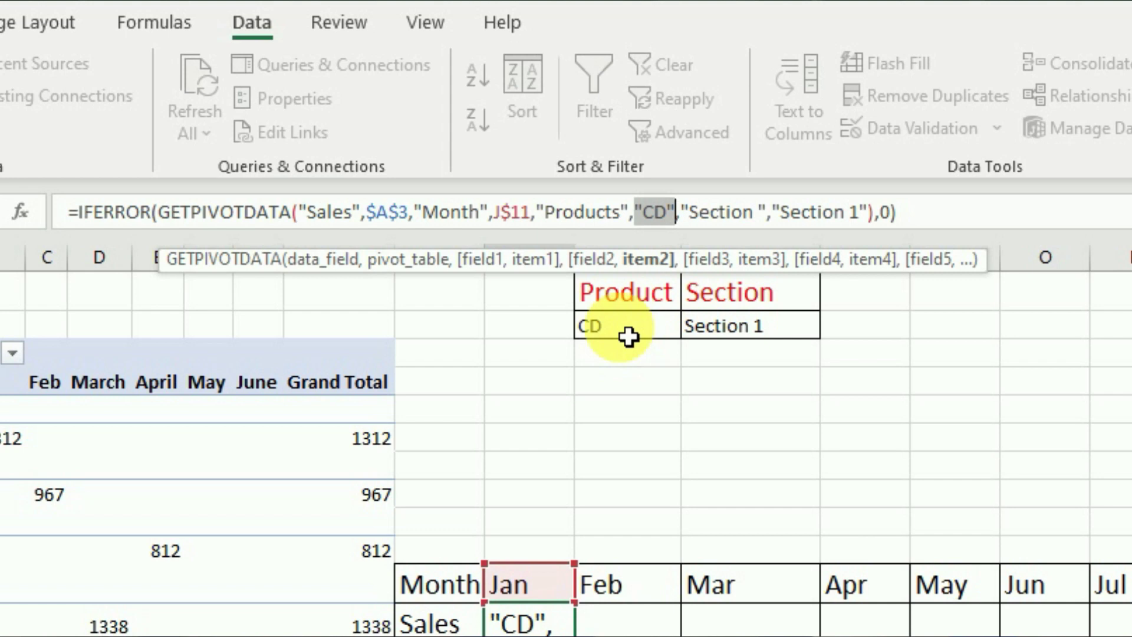
- Replace the CD product argument with the absolute reference $K$2
left_click(628, 337)
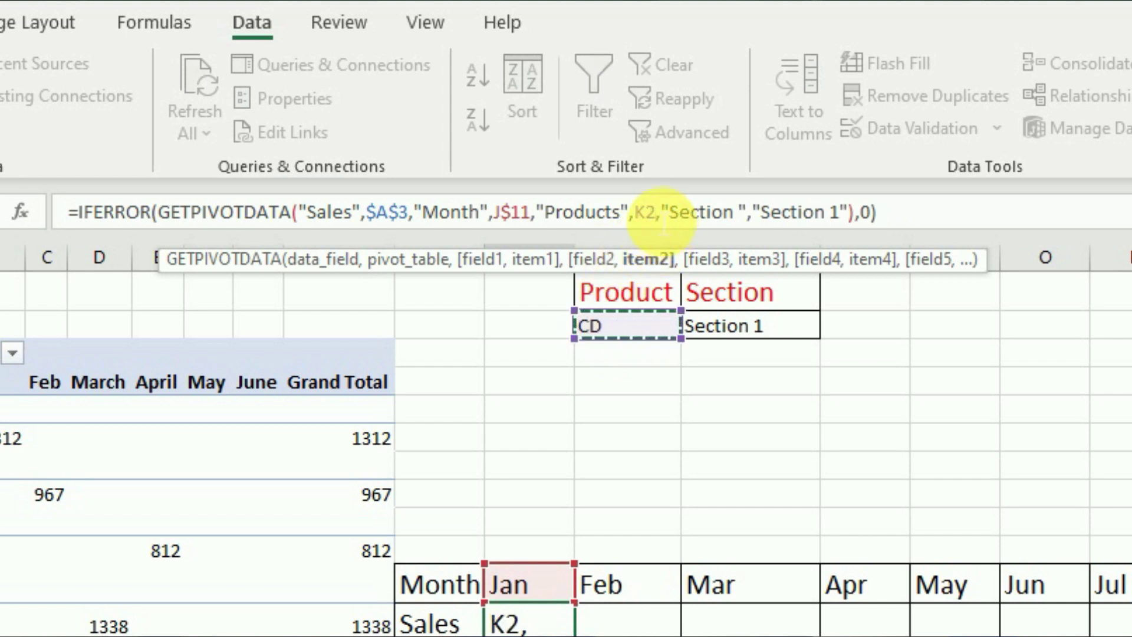
double_click(644, 213)
left_click_drag(656, 212, 634, 212)
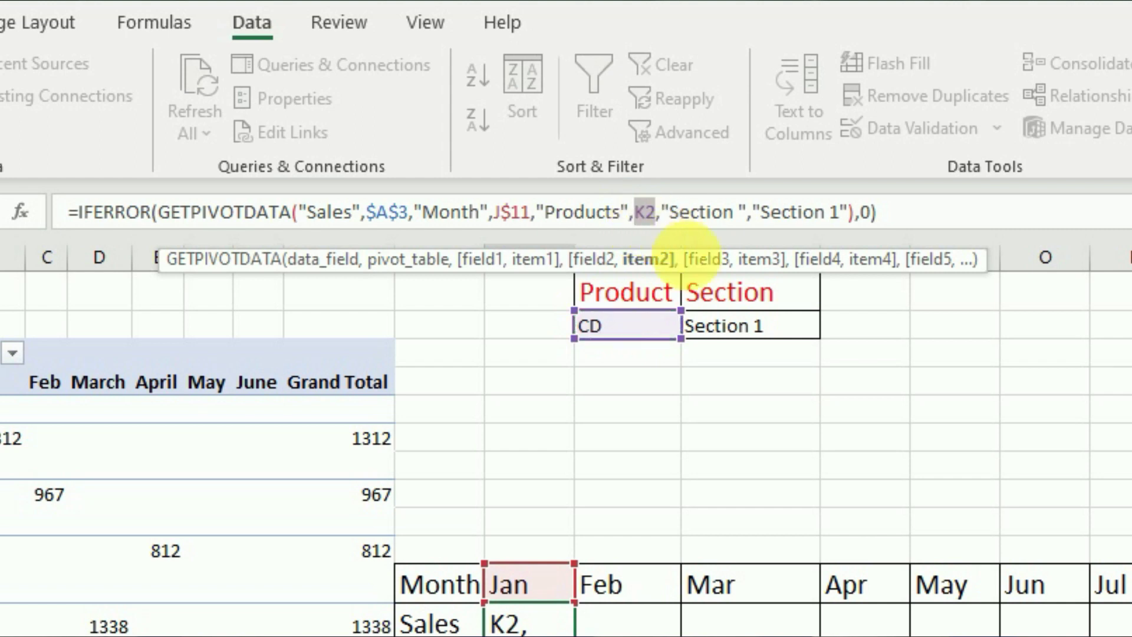
key("F4")
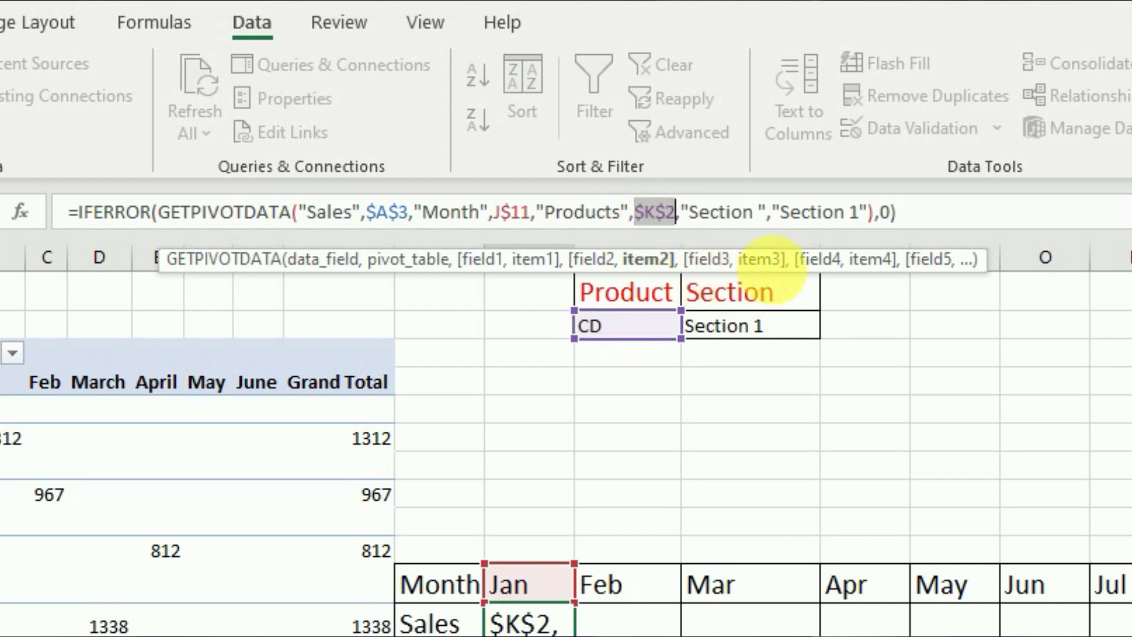
- Replace the Section 1 argument with $L$2 and commit the January Sales formula
left_click(804, 212)
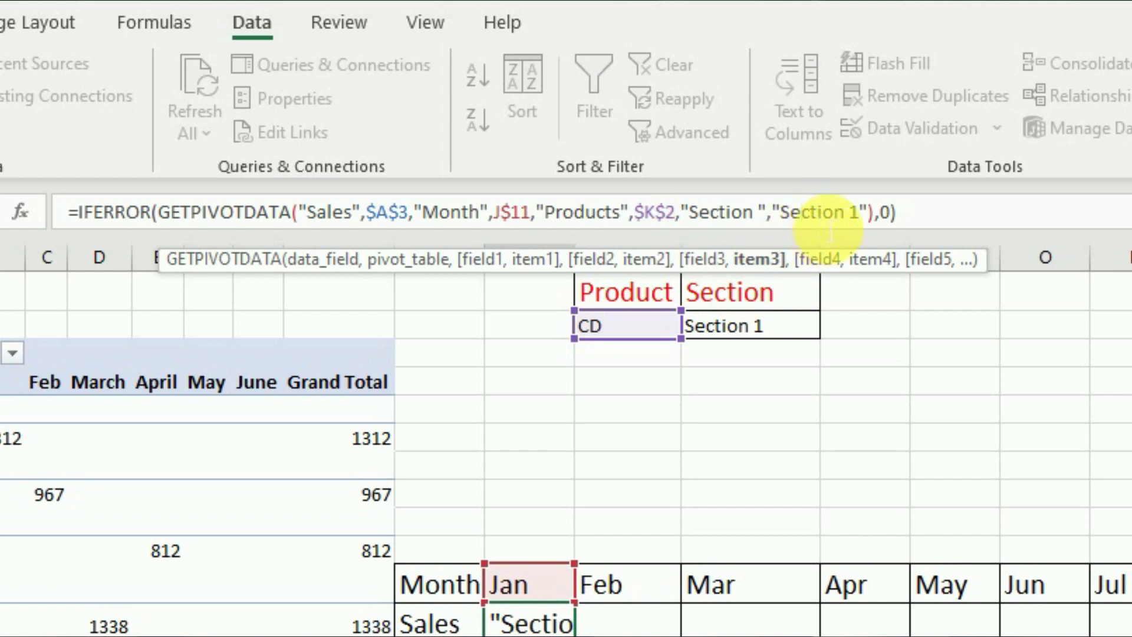
left_click(759, 263)
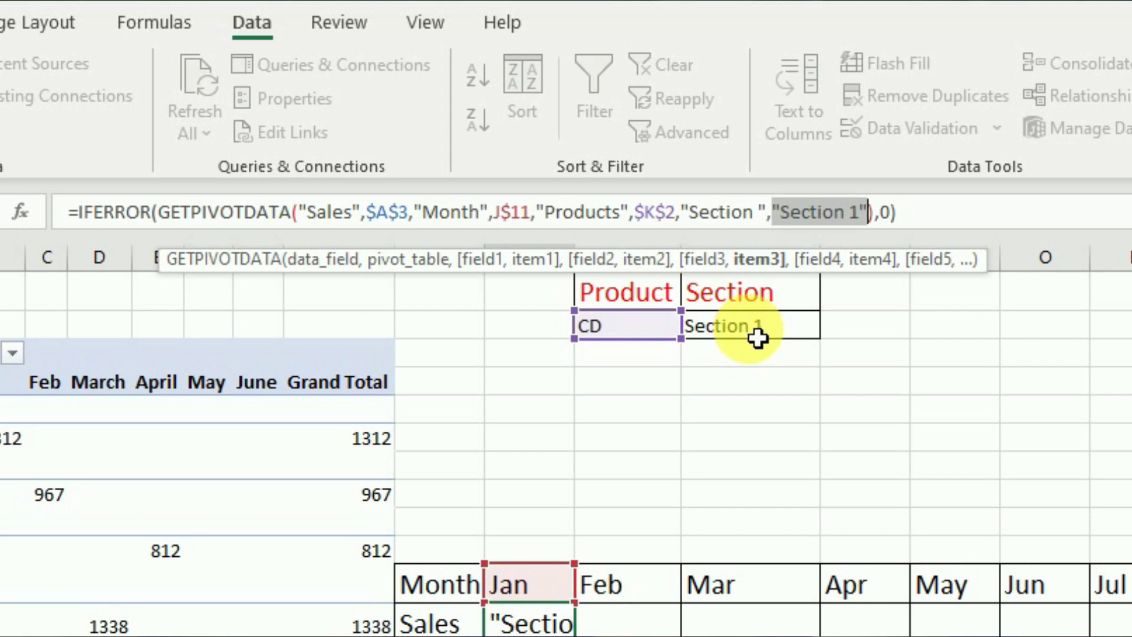
left_click(740, 329)
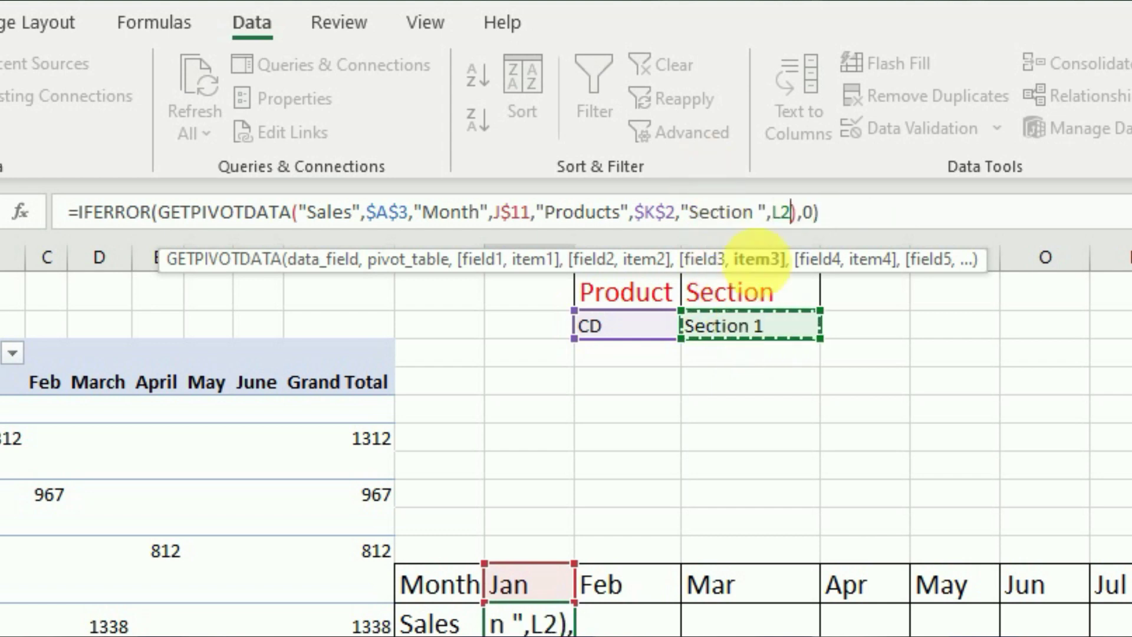
double_click(782, 212)
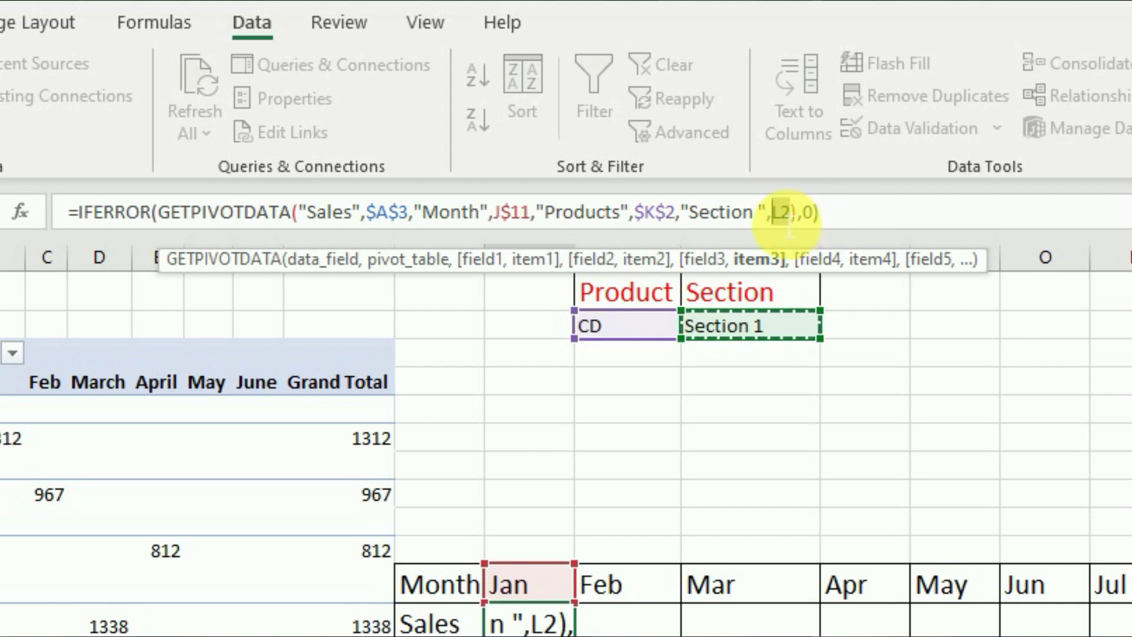
key("F4")
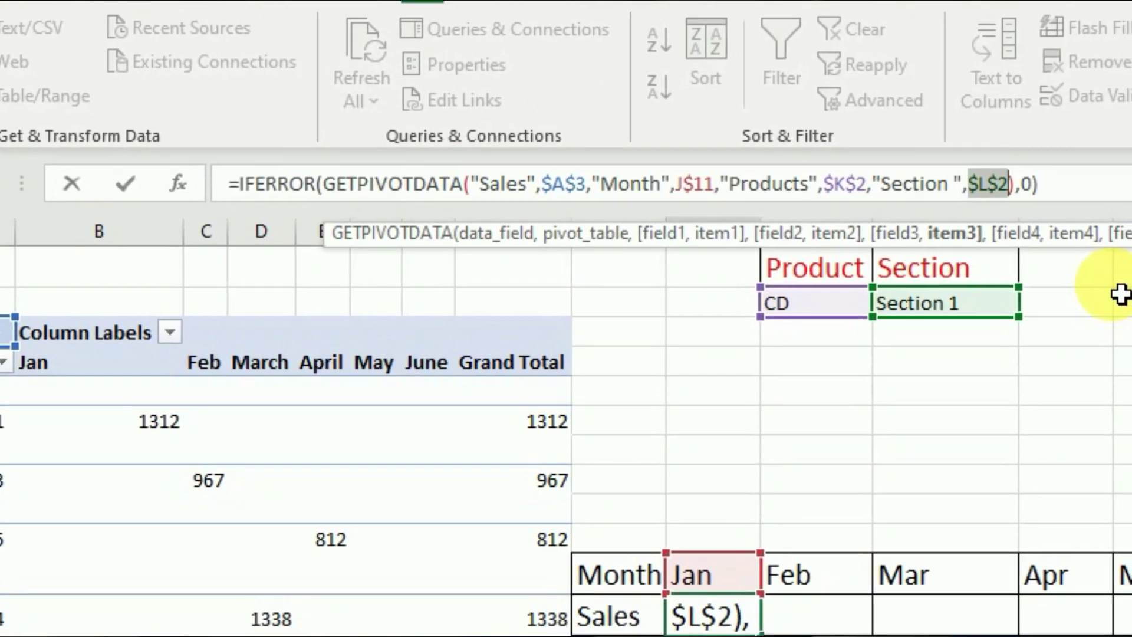
key("Return")
- Fill the J12 Sales formula right through the Dec column, giving 0 for Feb to Dec
left_click(550, 543)
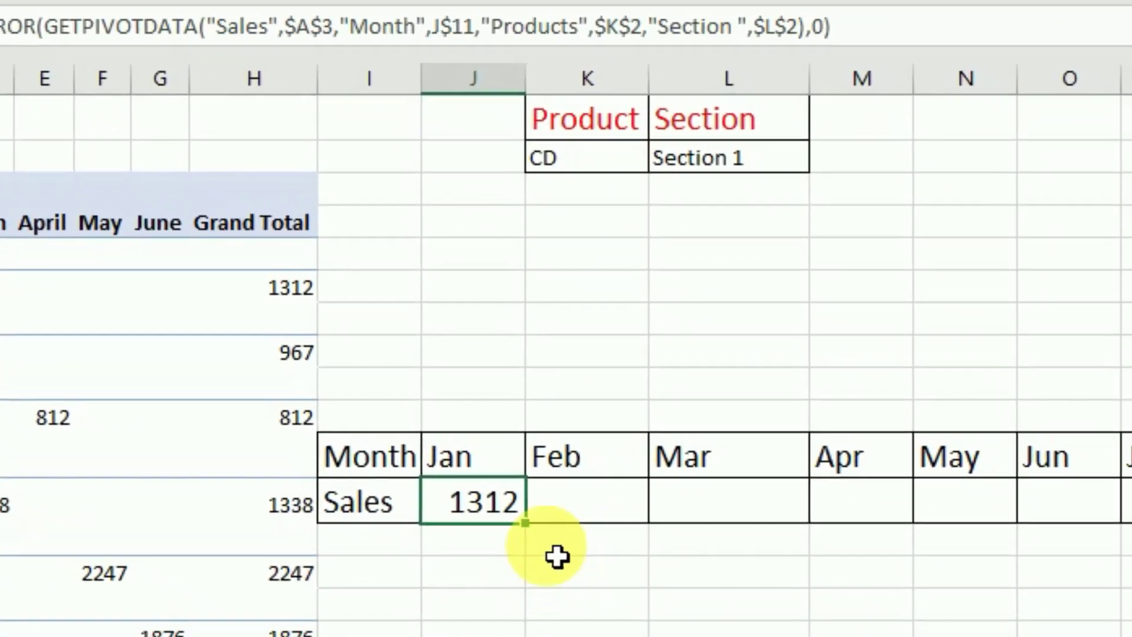
mouse_move(517, 406)
left_mouse_down()
mouse_move(1126, 387)
mouse_move(941, 405)
left_mouse_up()
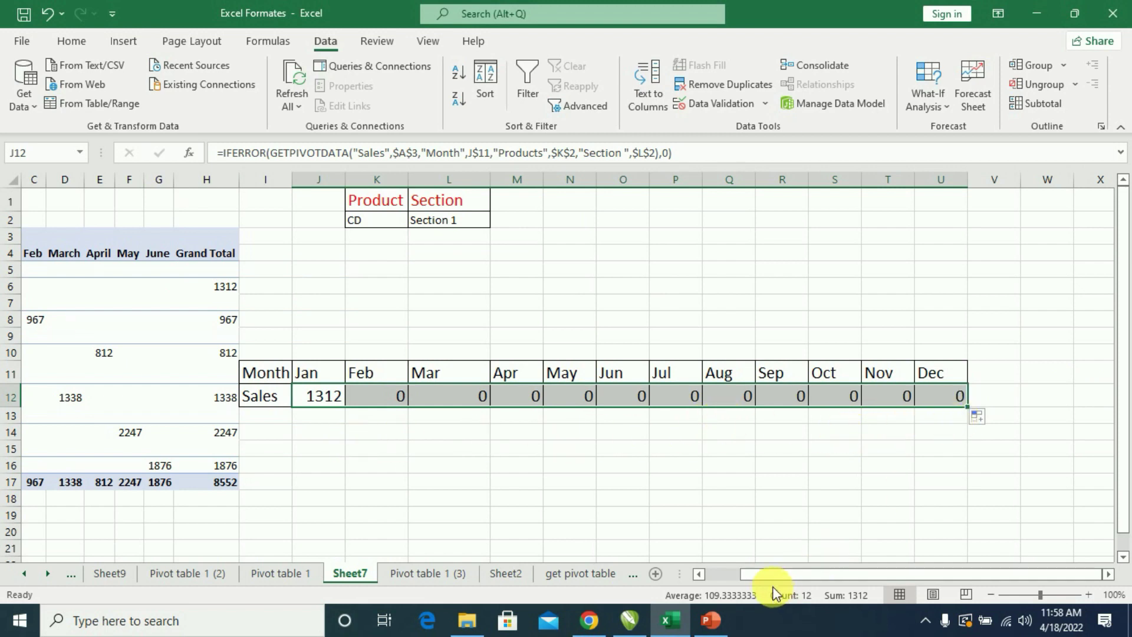
left_click_drag(766, 576, 732, 576)
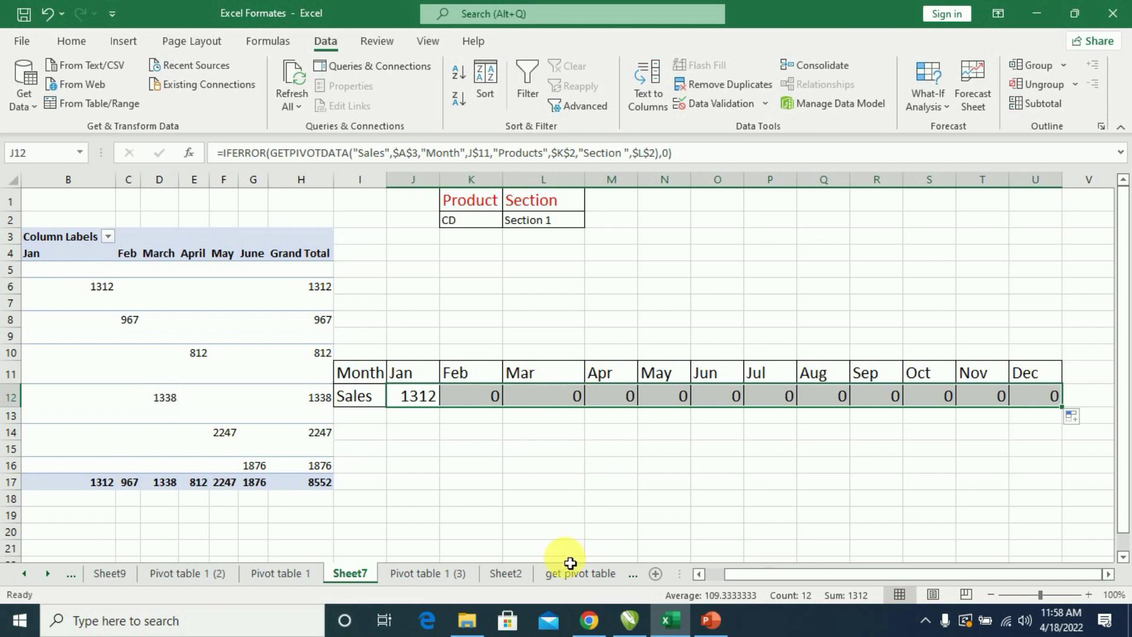
left_click_drag(747, 584, 717, 576)
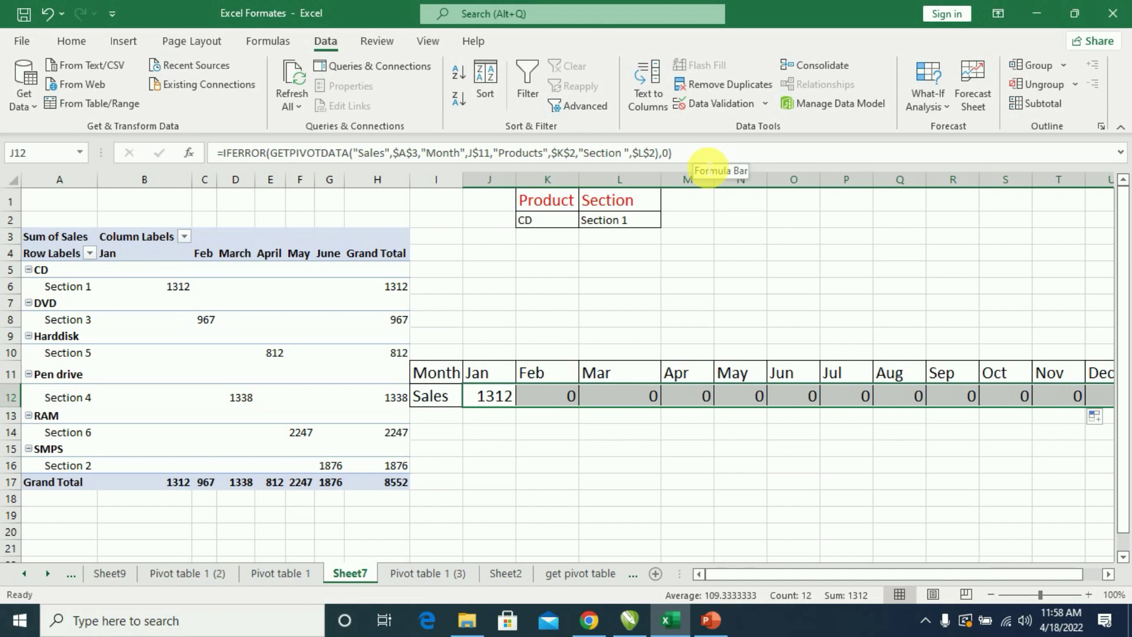
- Try the drop-downs by choosing DVD as Product and Section 3 as Section
left_click(551, 223)
left_click(586, 220)
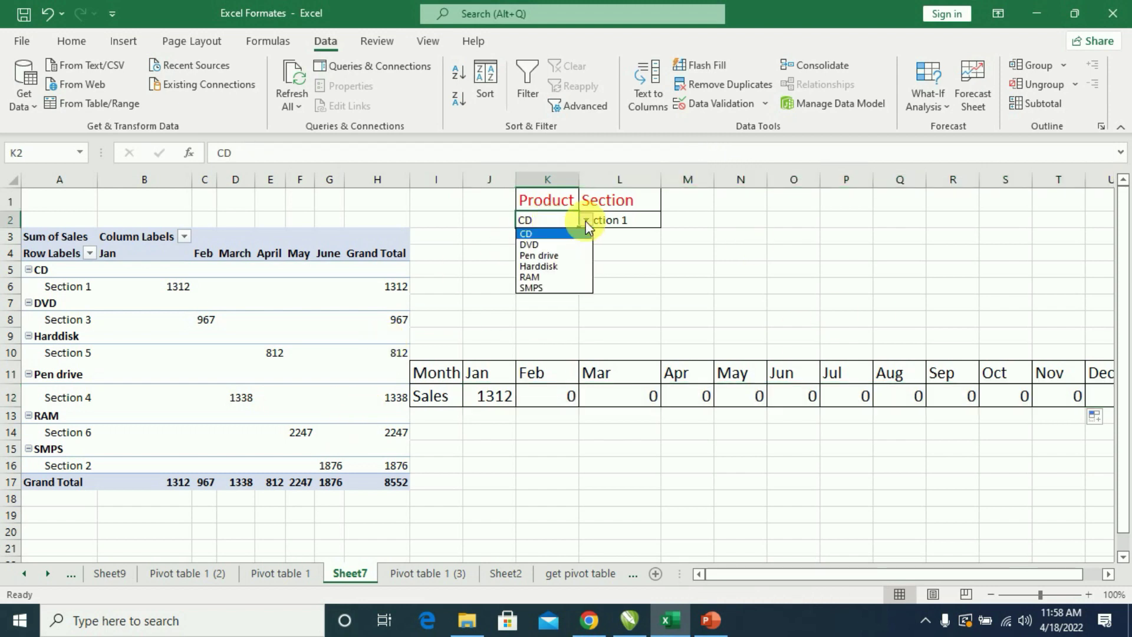
left_click(538, 244)
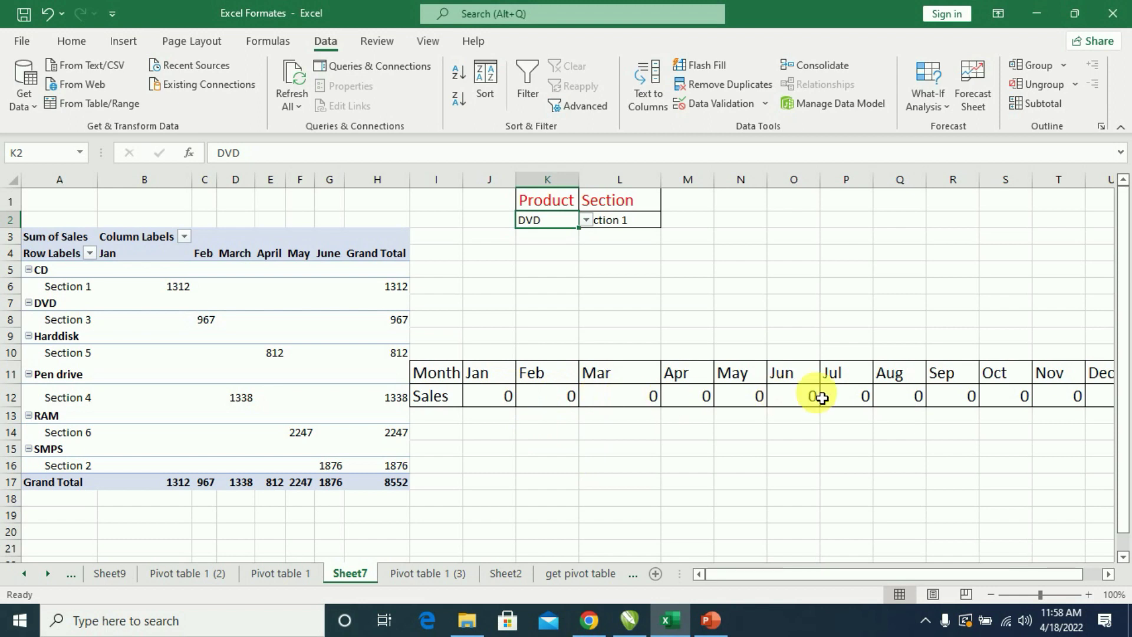
left_click(641, 224)
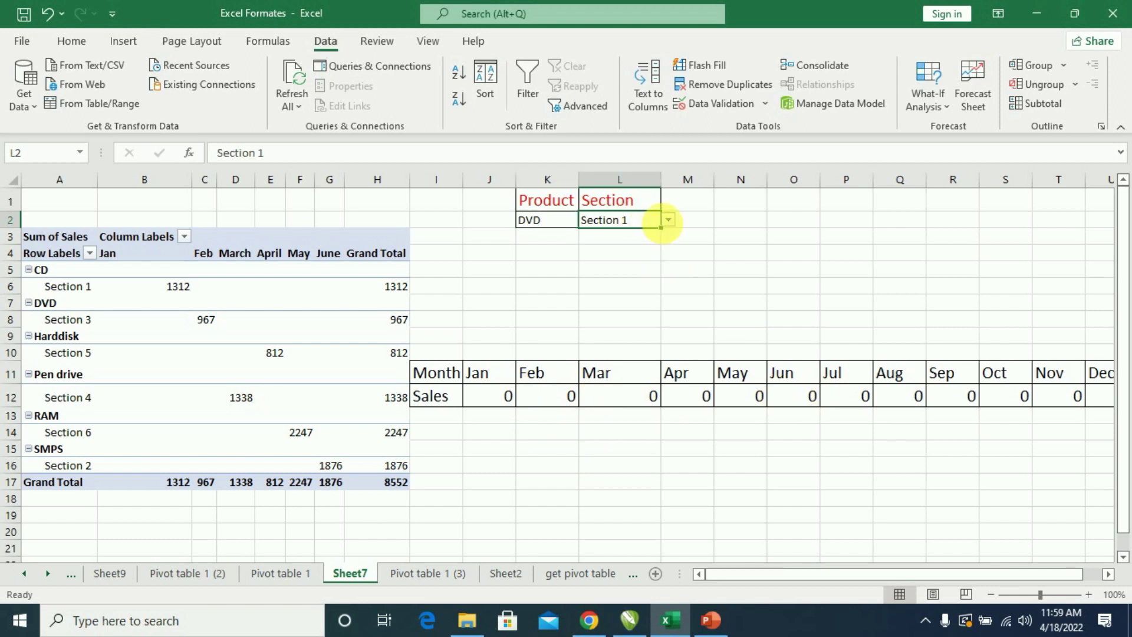
left_click(668, 219)
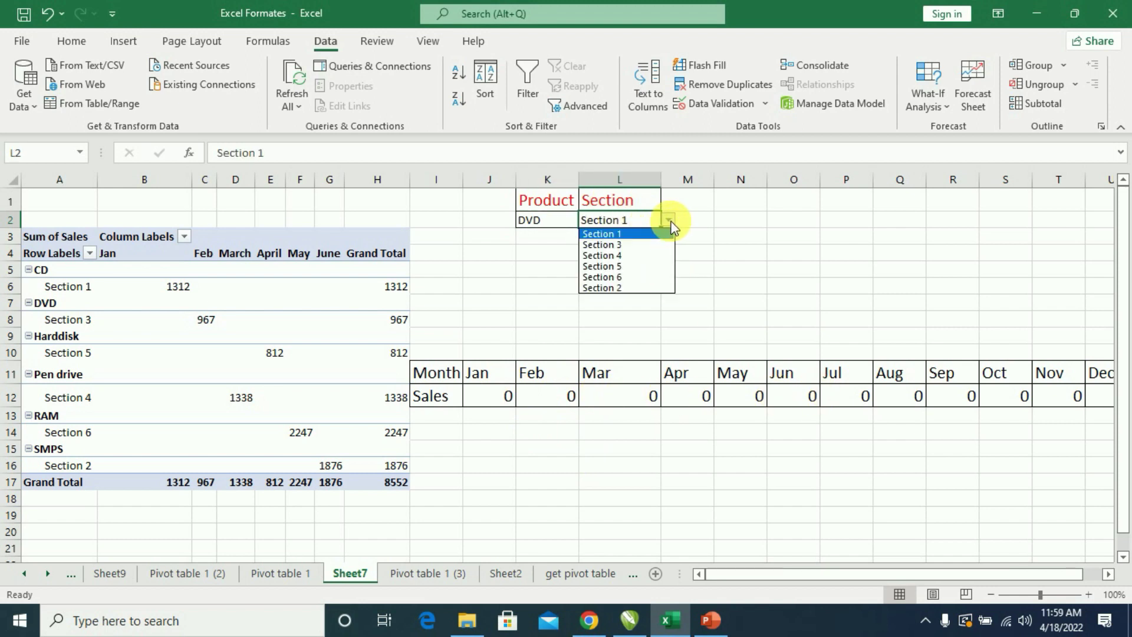
left_click(622, 244)
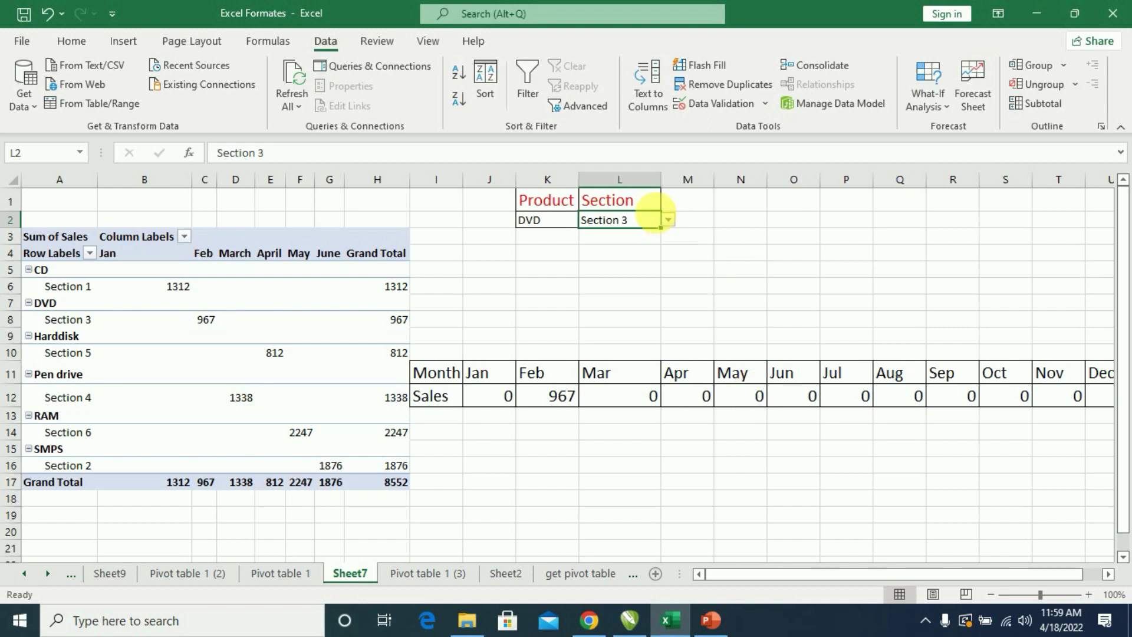
- Choose RAM and Section 6 so May reads 2247, then move the Month/Sales table up to row 4
left_click(559, 223)
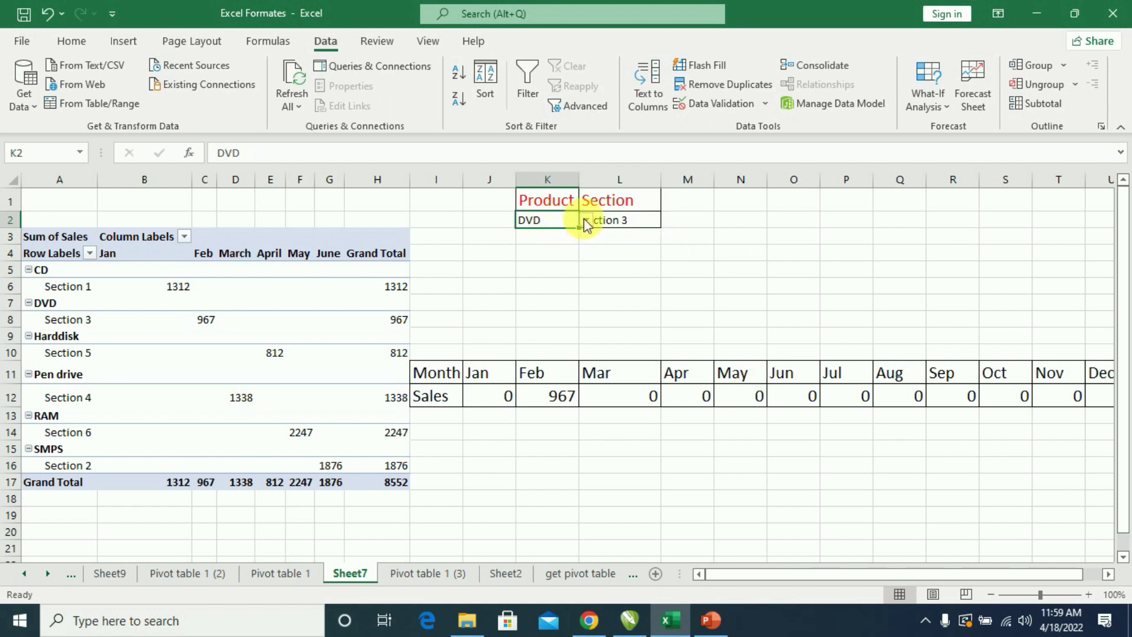
left_click(586, 220)
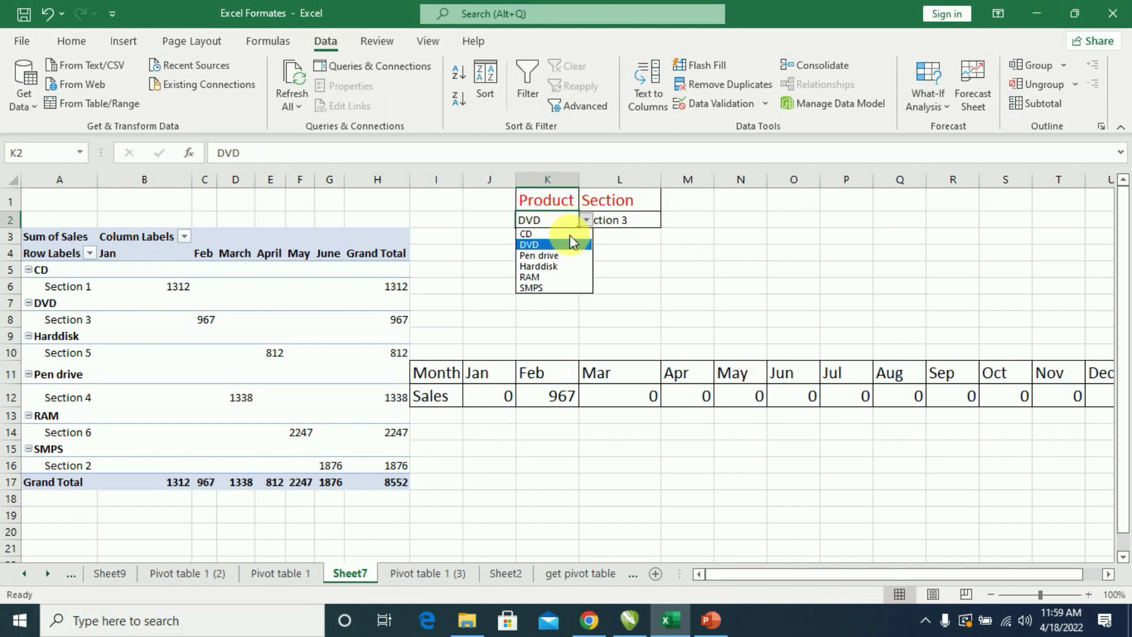
left_click(547, 259)
key("ctrl+z")
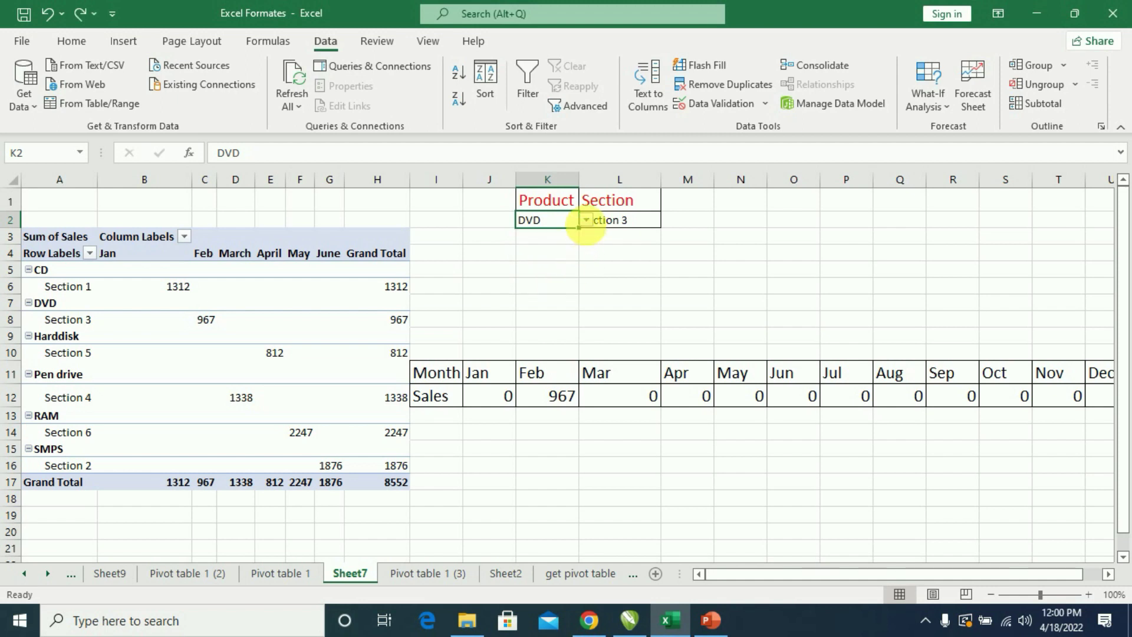
left_click(586, 220)
left_click(543, 277)
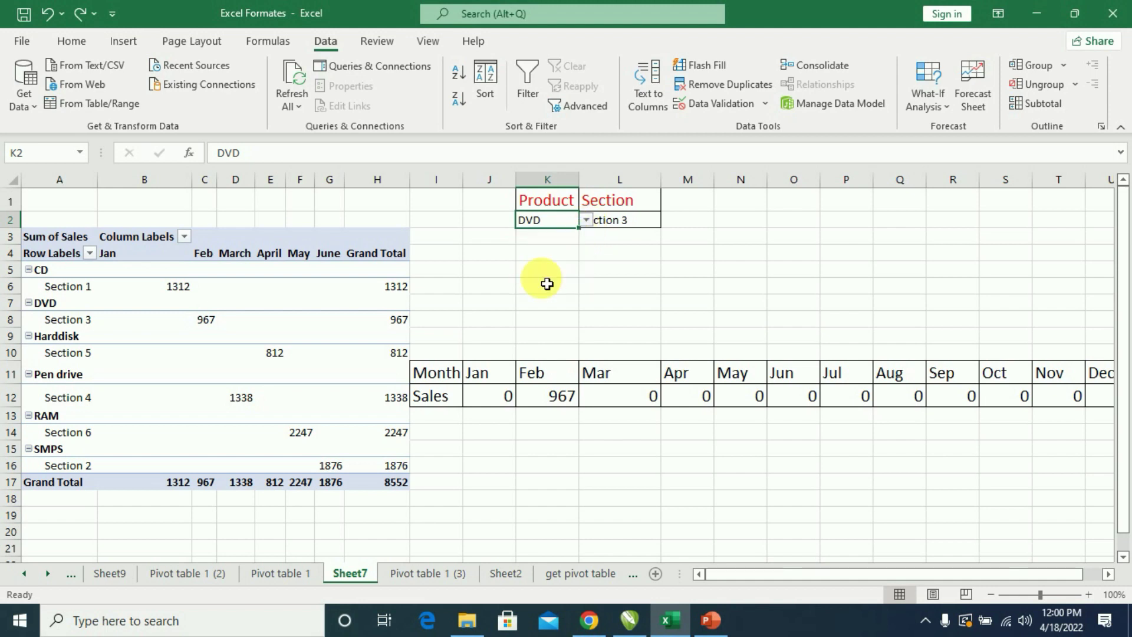
left_click(640, 224)
left_click(668, 223)
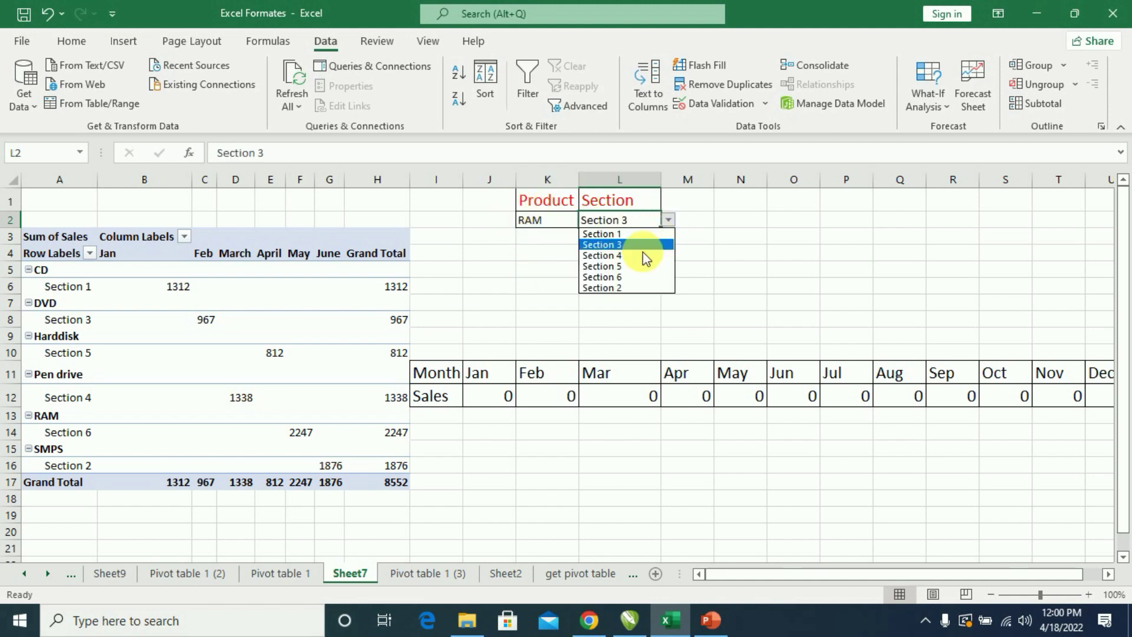
left_click(617, 275)
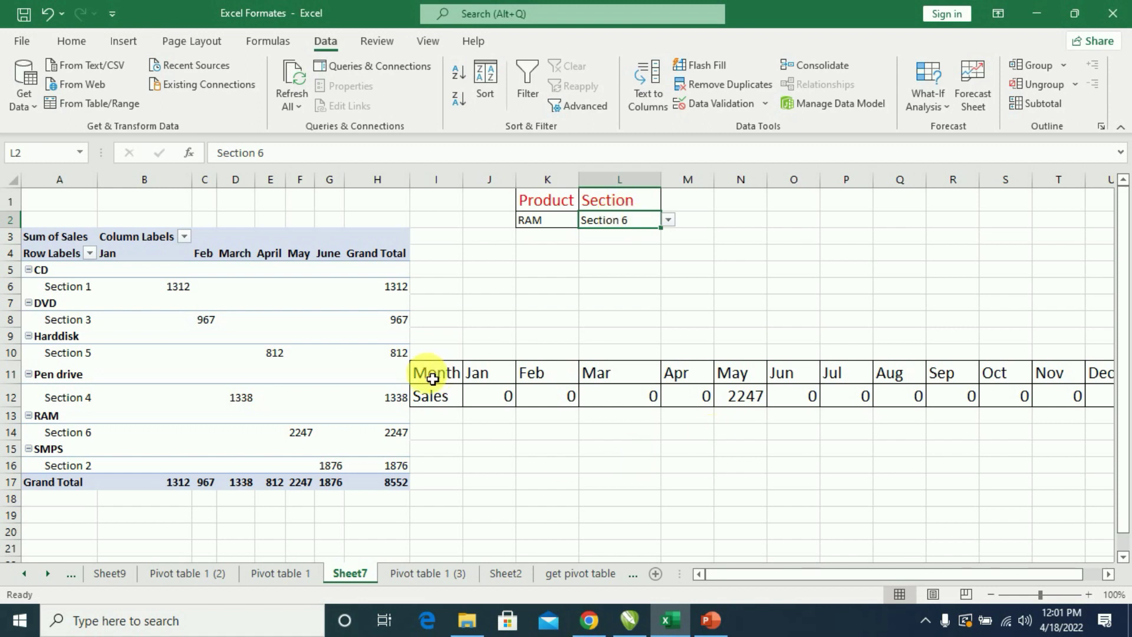
left_click_drag(435, 373, 1105, 397)
mouse_move(728, 363)
left_mouse_down()
mouse_move(712, 243)
mouse_move(751, 250)
left_mouse_up()
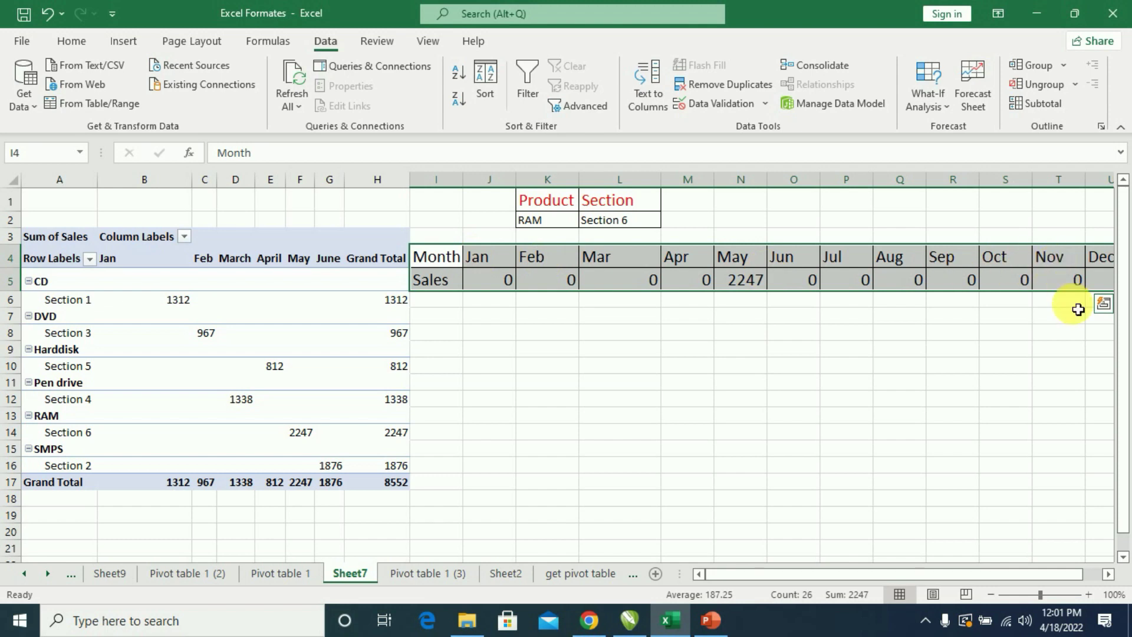
- Insert a clustered column chart of Sales and place it below the month row
left_click(121, 47)
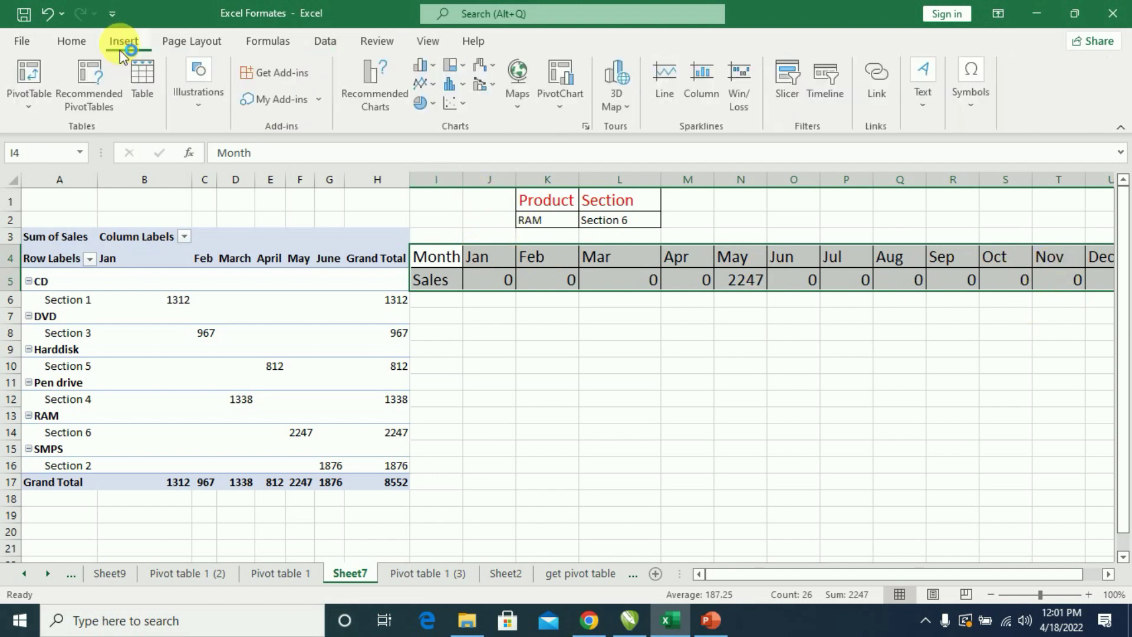
left_click(422, 65)
left_click(442, 121)
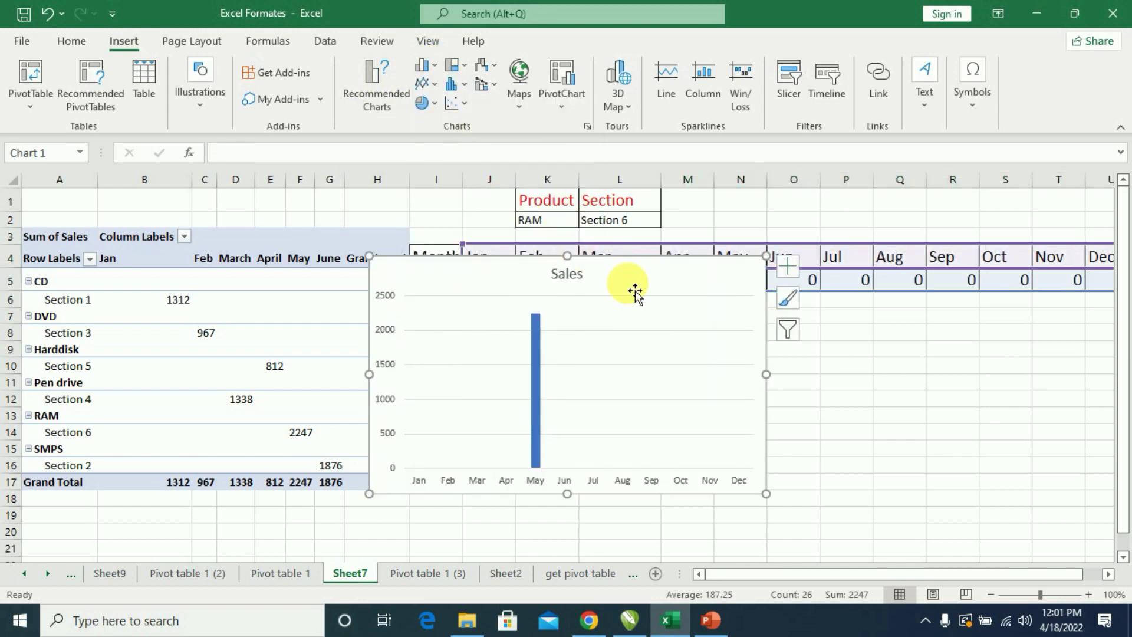
left_click_drag(635, 291, 811, 335)
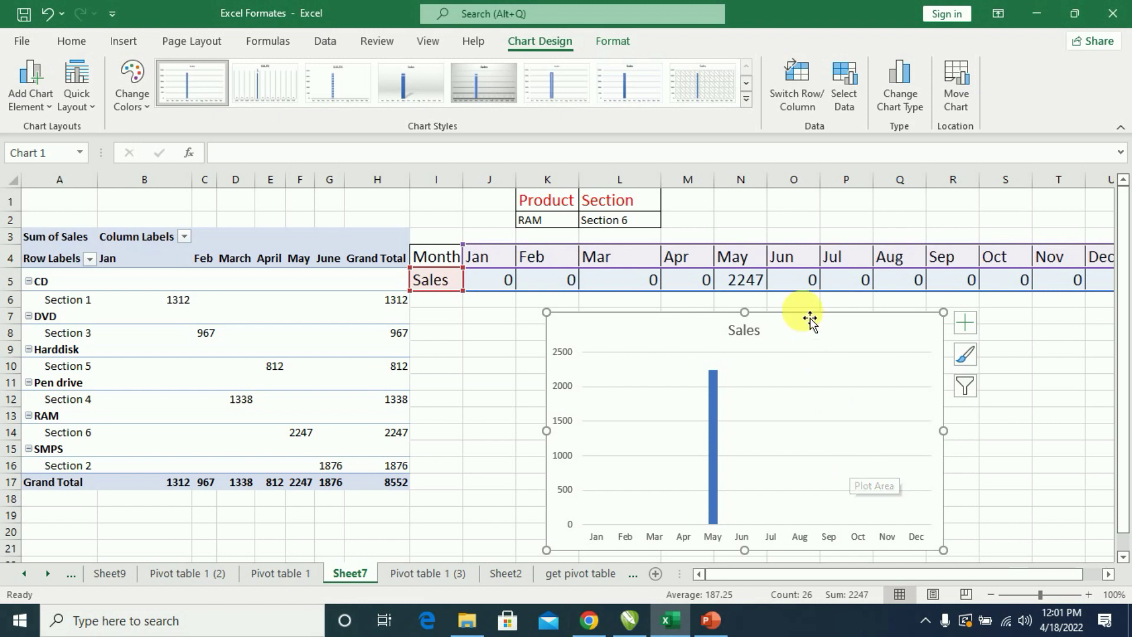
- Switch the Product in K2 to DVD so every month's Sales drops to 0
left_click(557, 220)
left_click(587, 220)
left_click(542, 244)
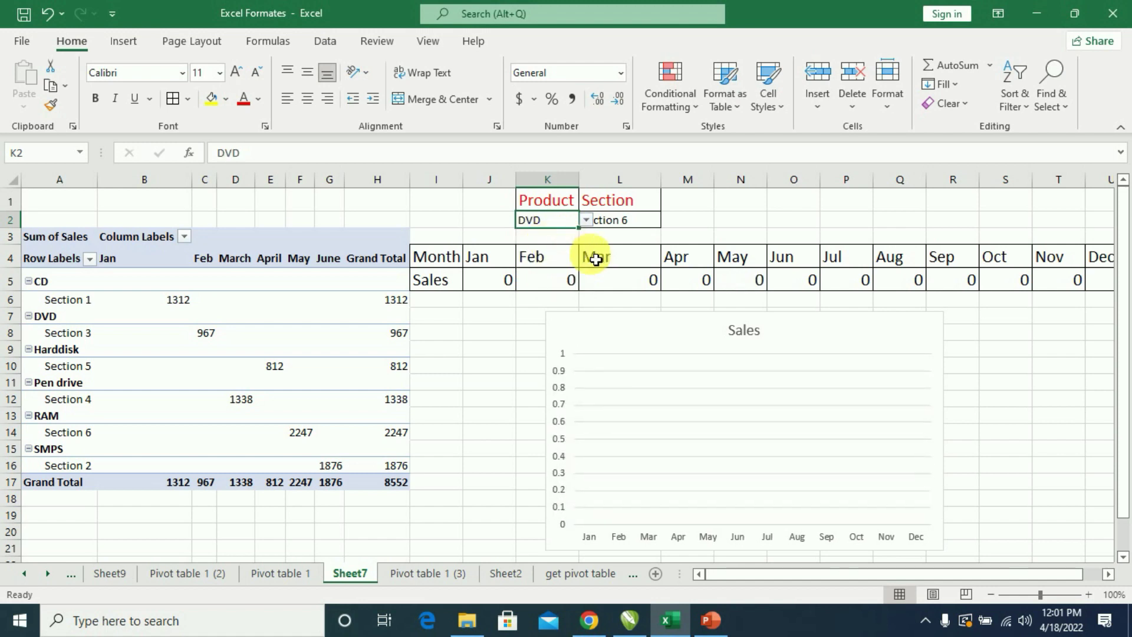
- Switch the Section drop-down in L2 to Section 3
left_click(649, 224)
left_click(667, 220)
left_click(629, 245)
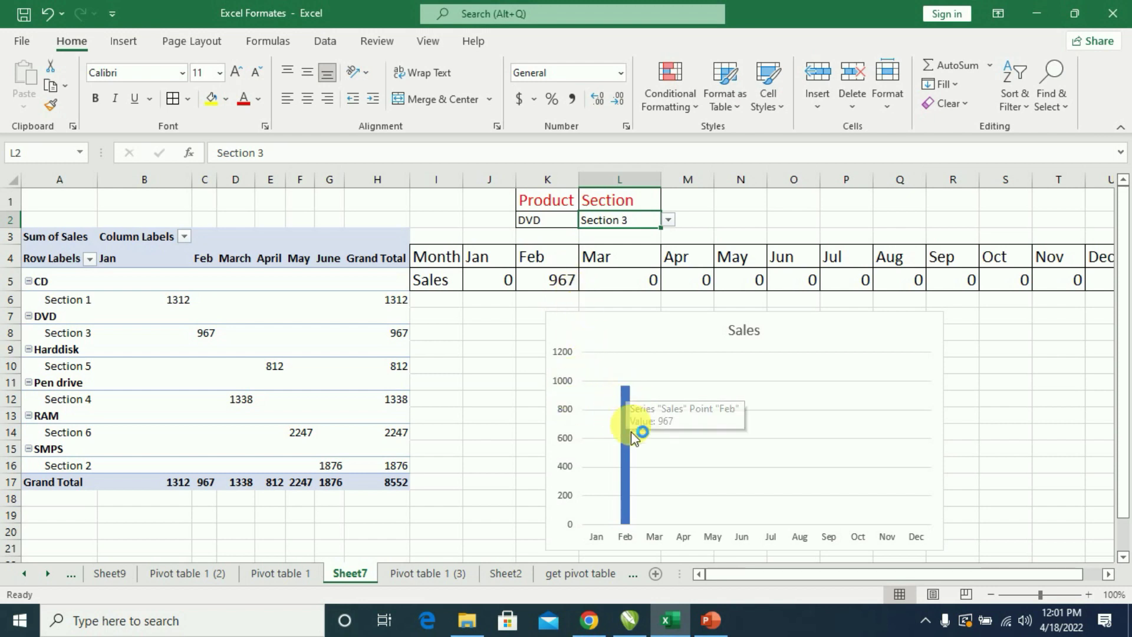
mouse_move(625, 416)
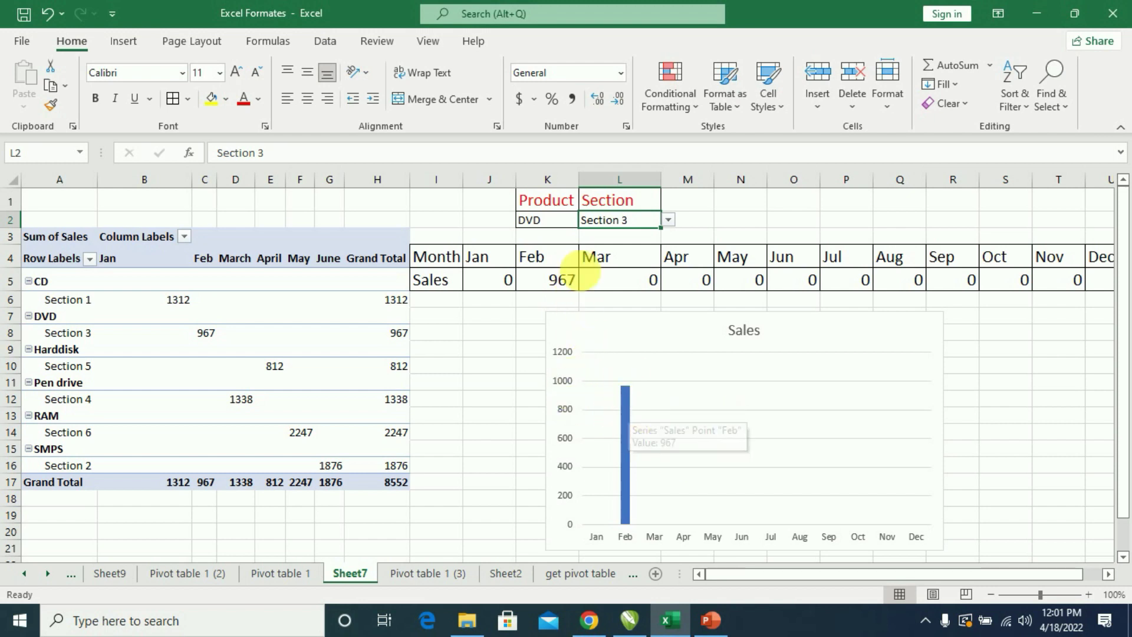
- Set Product K2 to CD and Section L2 to Section 1, giving January Sales of 1312
left_click(548, 227)
left_click(587, 221)
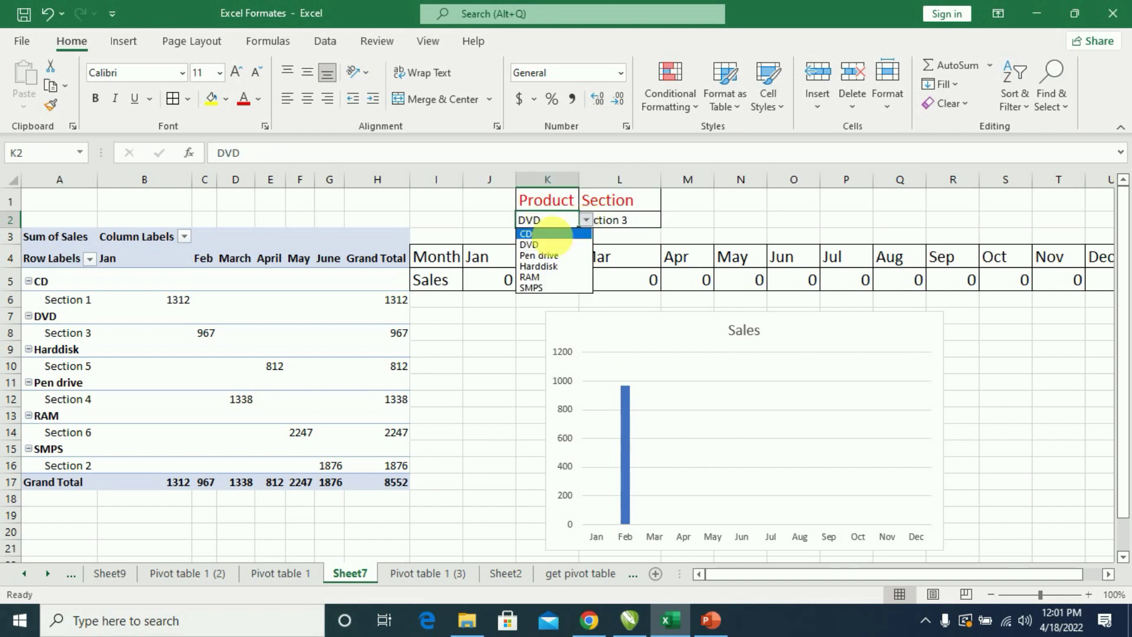
left_click(543, 234)
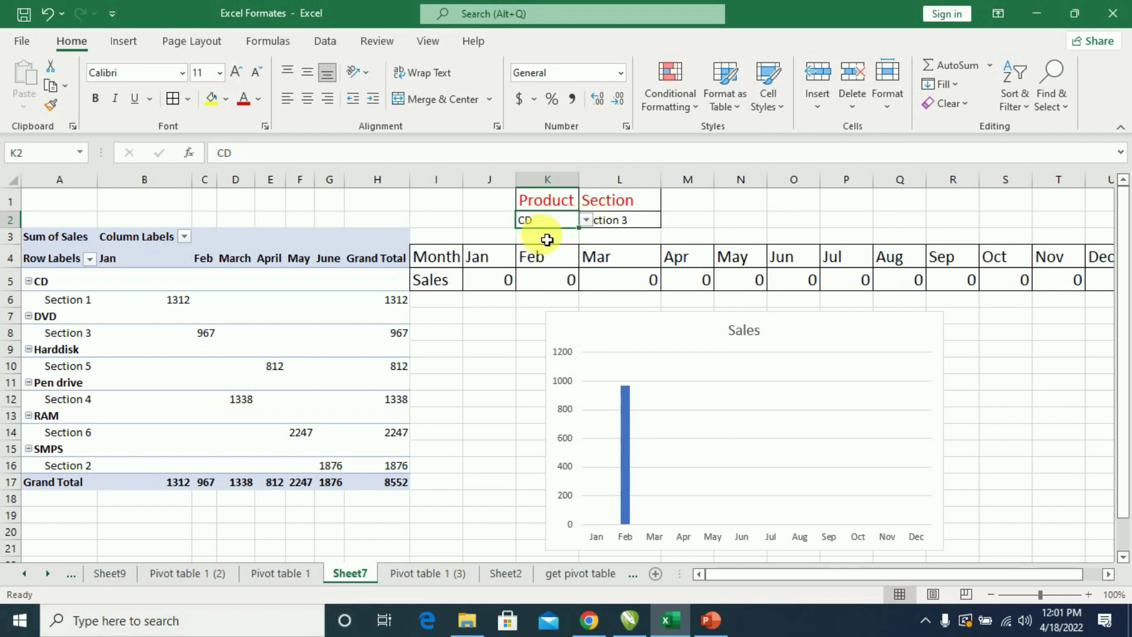
left_click(624, 221)
left_click(668, 220)
left_click(617, 236)
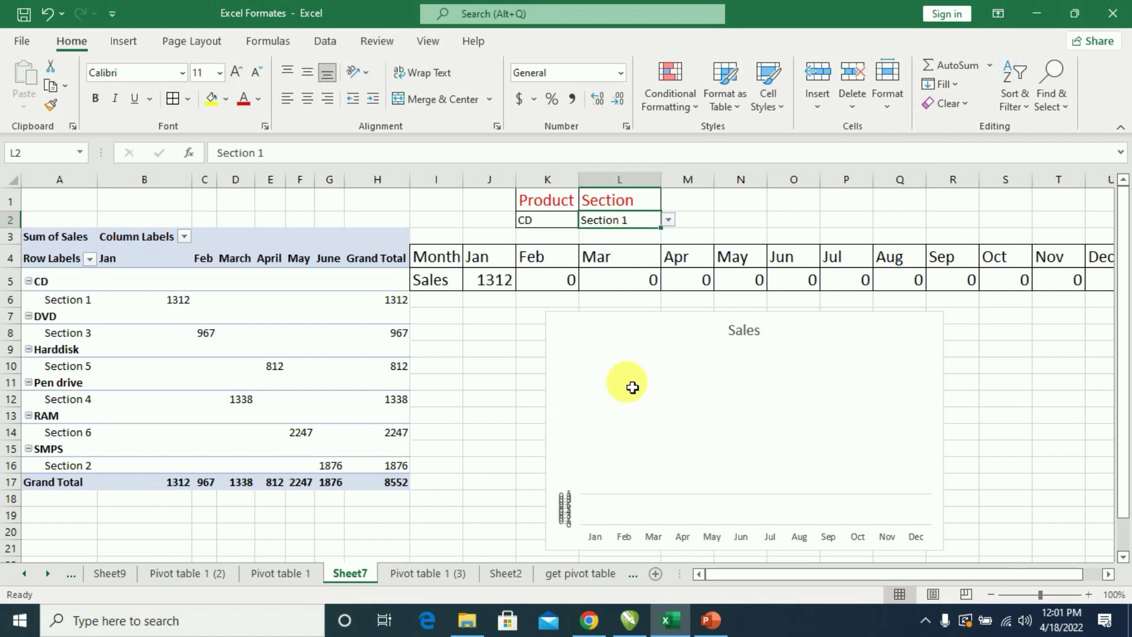